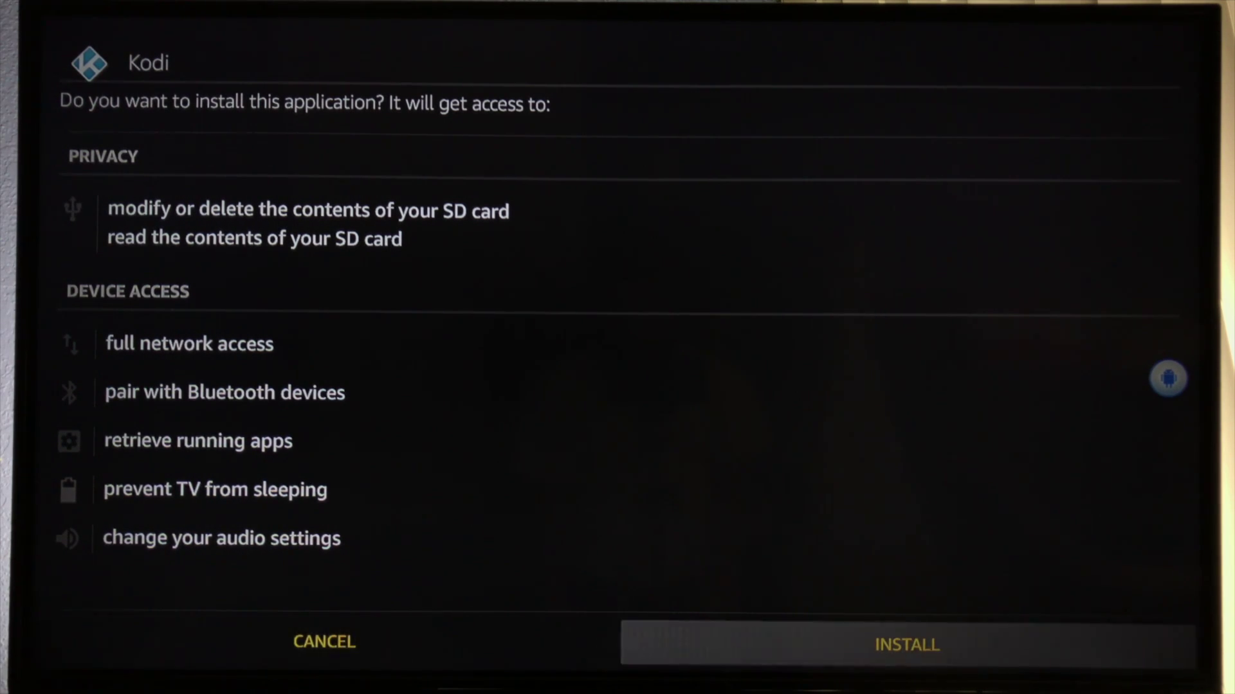
Install the Kodi application and open it once the installation finishes
{"action": "key", "text": "Return"}
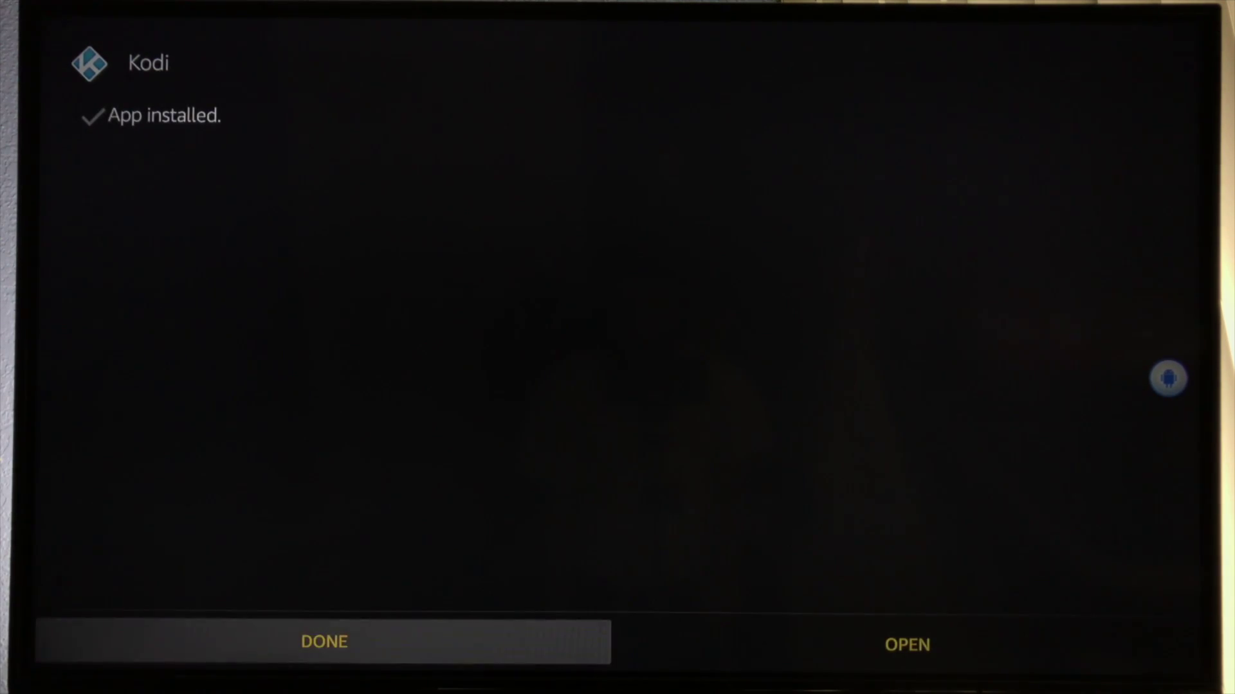
{"action": "key", "text": "Right"}
{"action": "key", "text": "Return"}
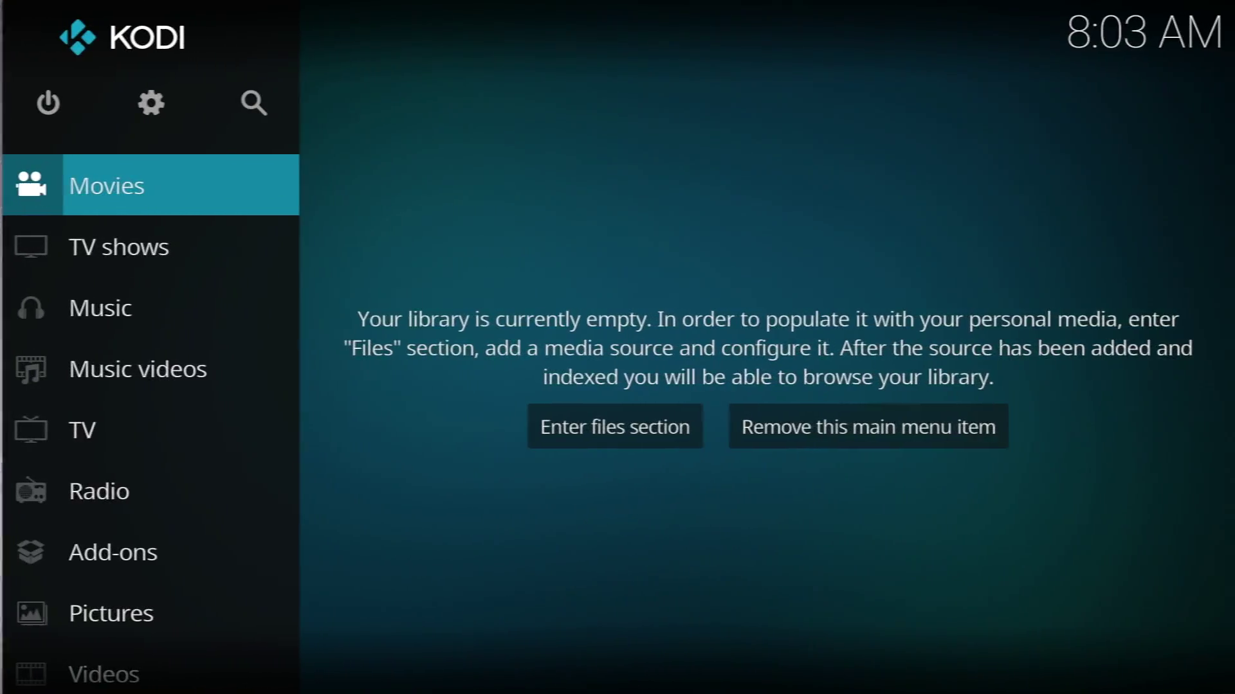
Open the File manager from Kodi's system settings
{"action": "key", "text": "Up"}
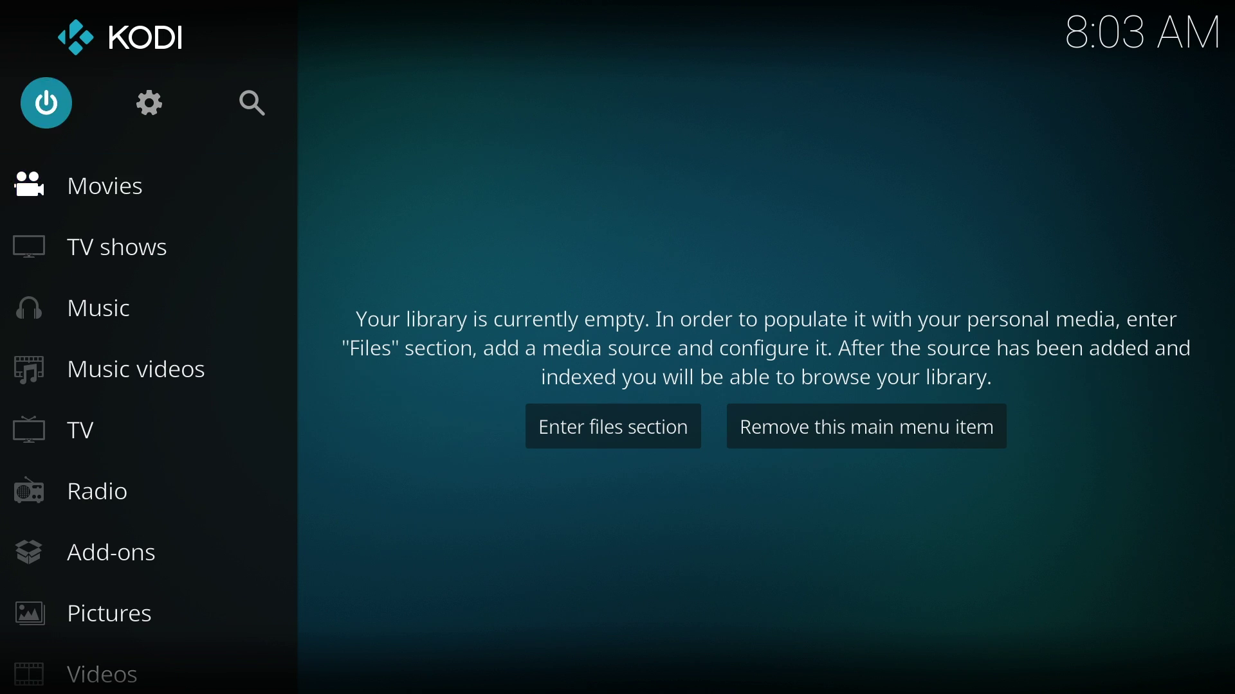
{"action": "key", "text": "Right"}
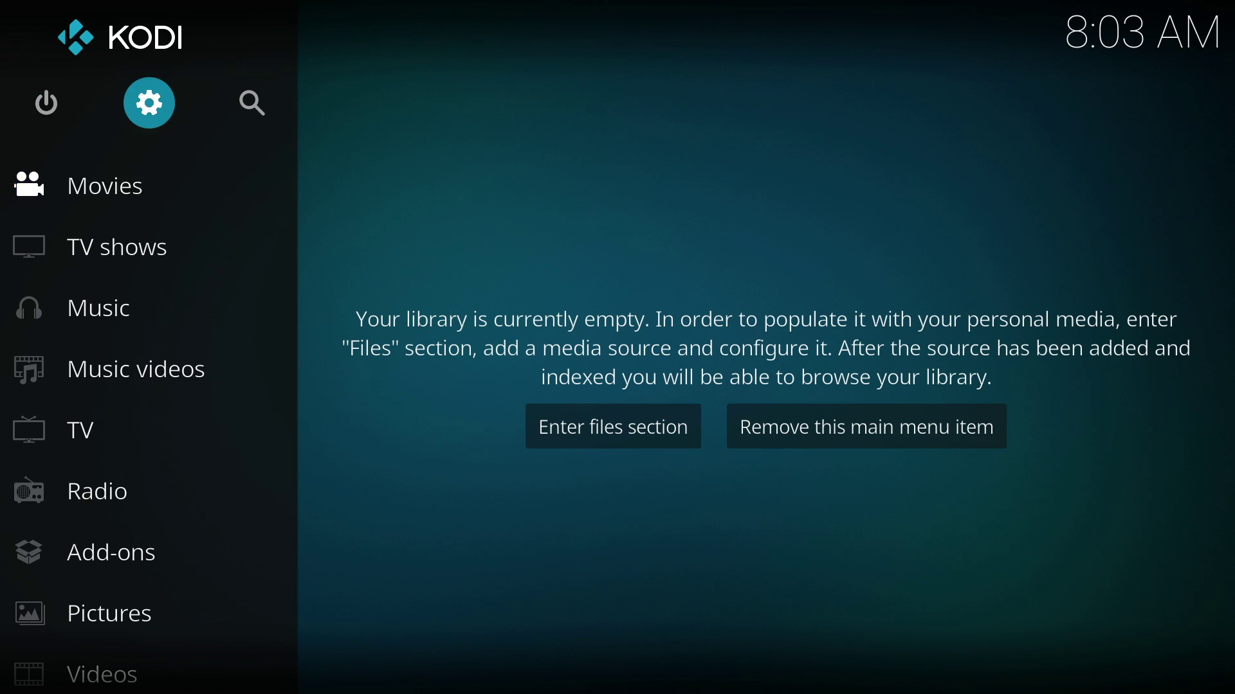
{"action": "key", "text": "Return"}
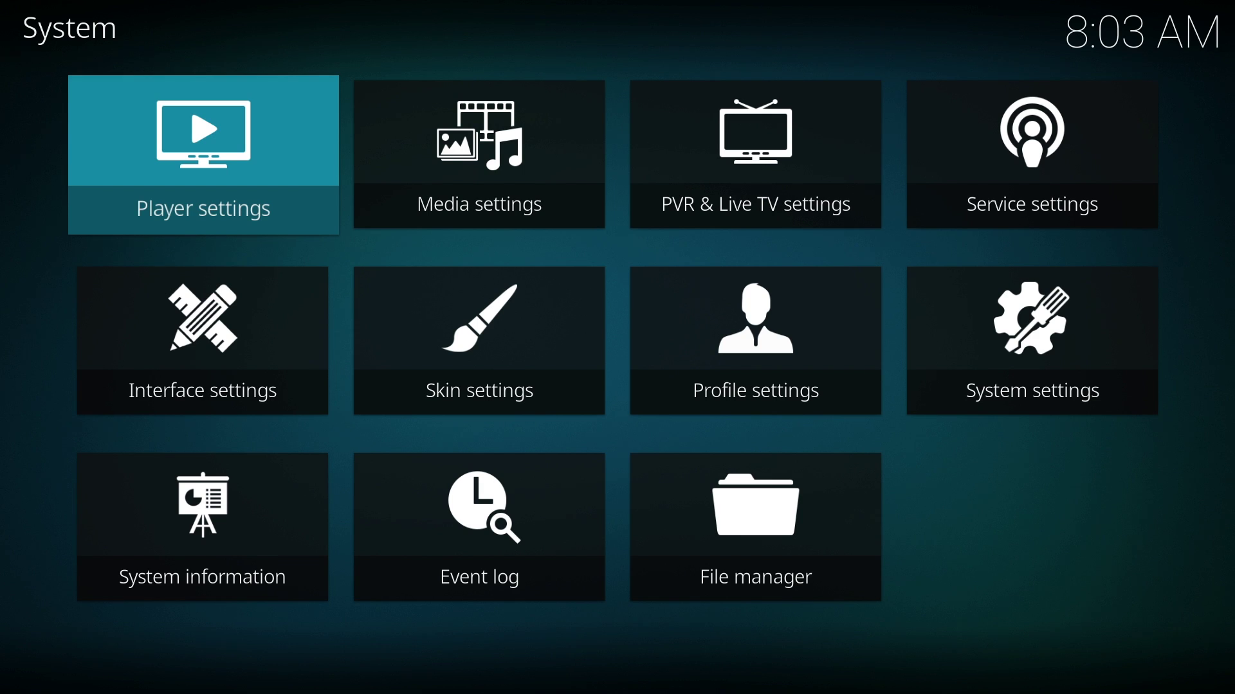
{"action": "key", "text": "Down"}
{"action": "key", "text": "Down"}
{"action": "key", "text": "Right"}
{"action": "key", "text": "Right"}
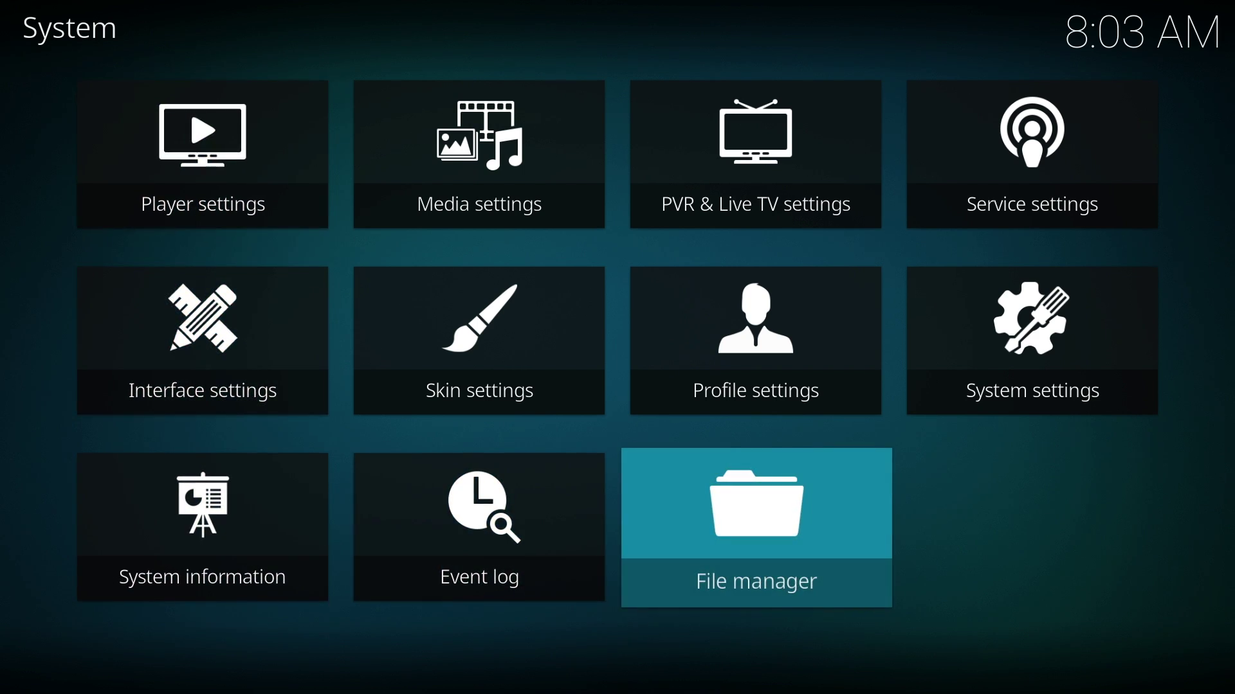
{"action": "key", "text": "Return"}
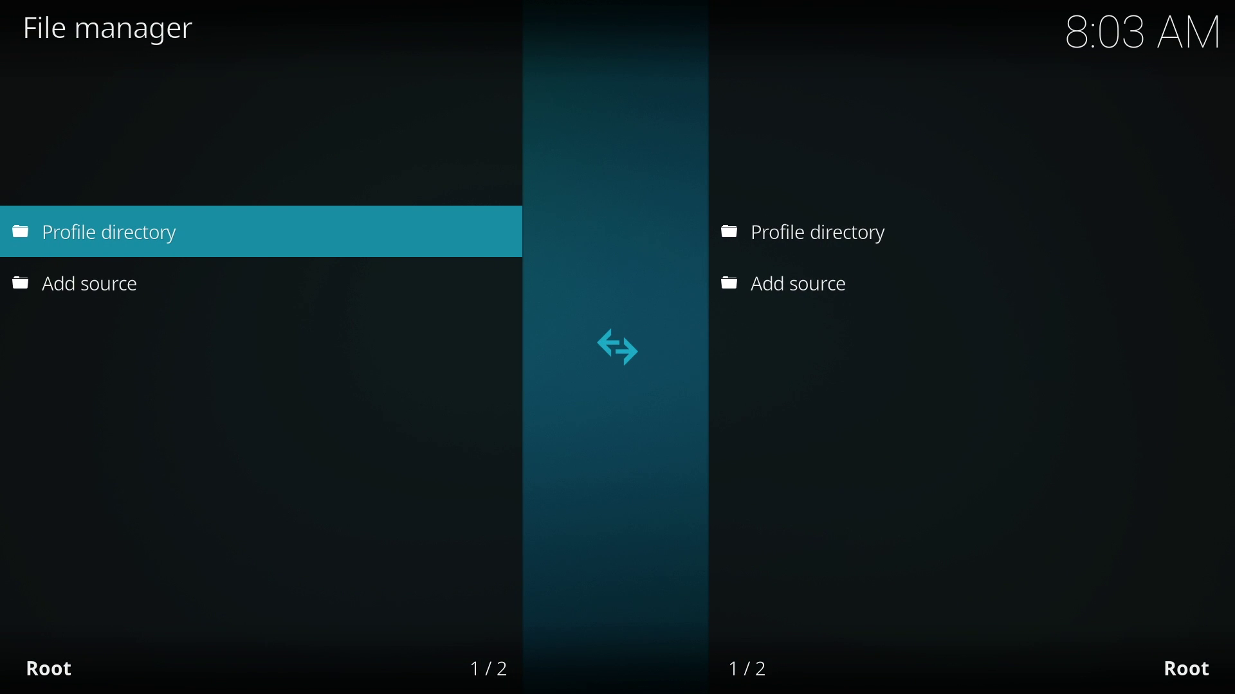
{"action": "key", "text": "Down"}
{"action": "key", "text": "Return"}
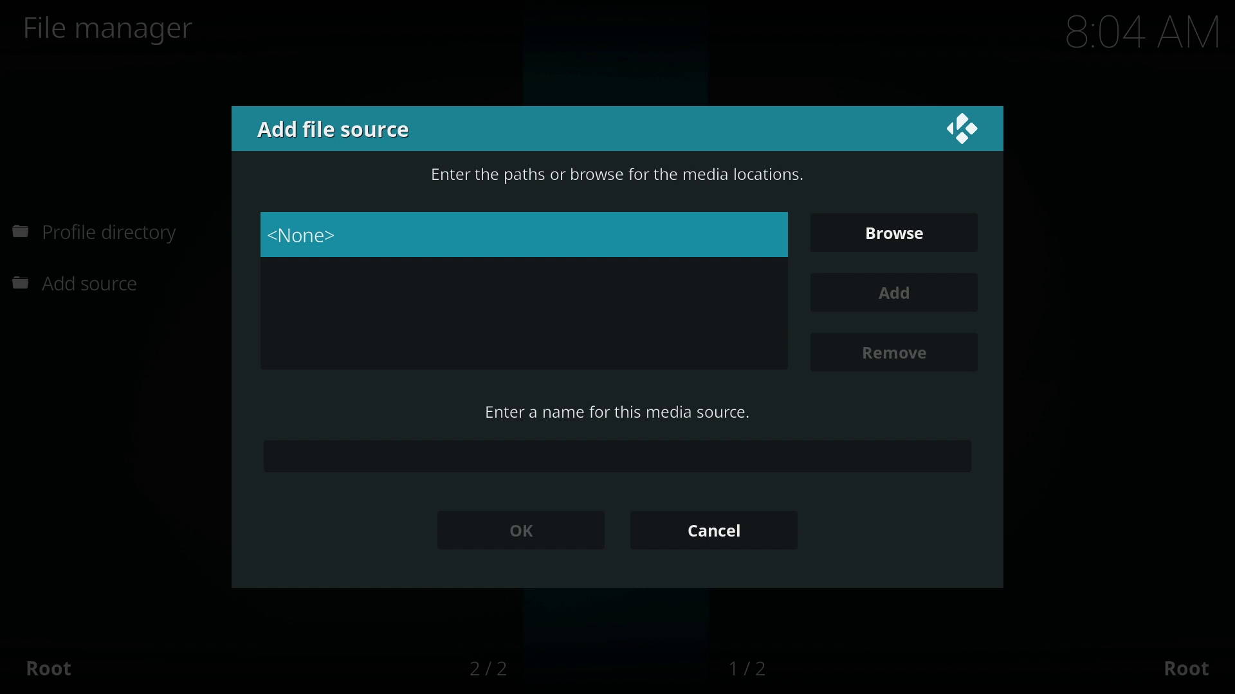
{"action": "key", "text": "Return"}
{"action": "key", "text": "Right"}
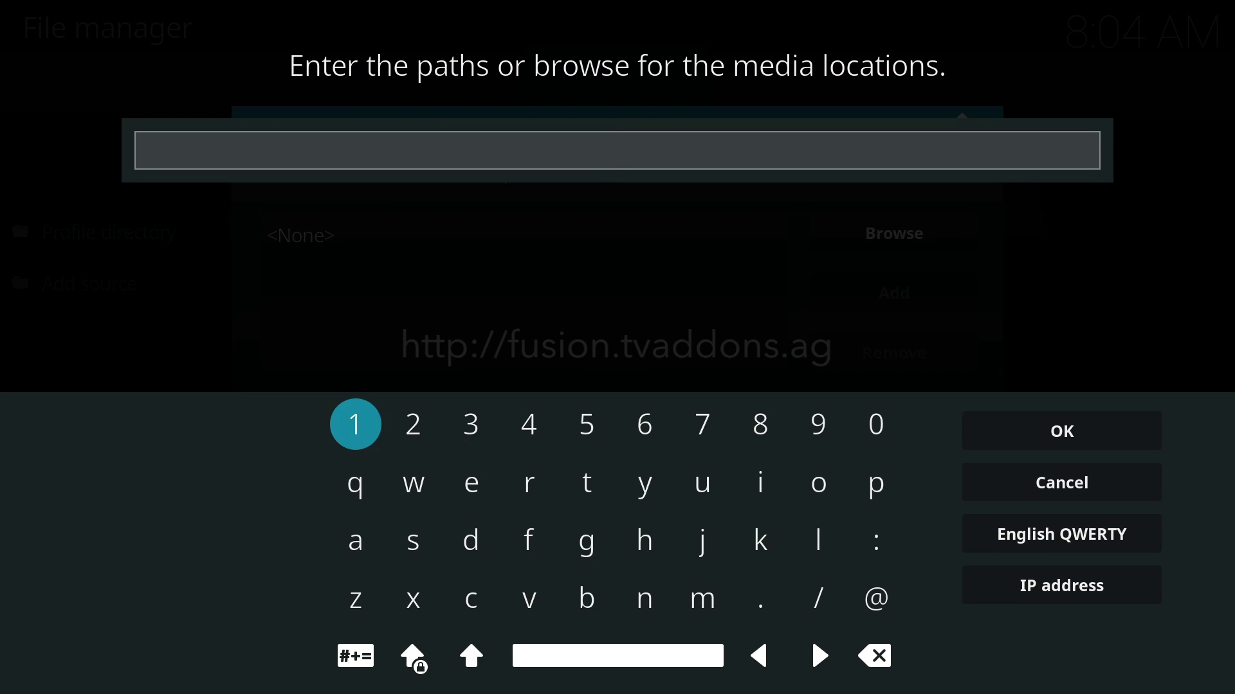
{"action": "key", "text": "Down"}
{"action": "key", "text": "Down"}
{"action": "key", "text": "Right"}
{"action": "key", "text": "Right"}
{"action": "key", "text": "Right"}
{"action": "key", "text": "Right"}
{"action": "key", "text": "Right"}
{"action": "key", "text": "Return"}
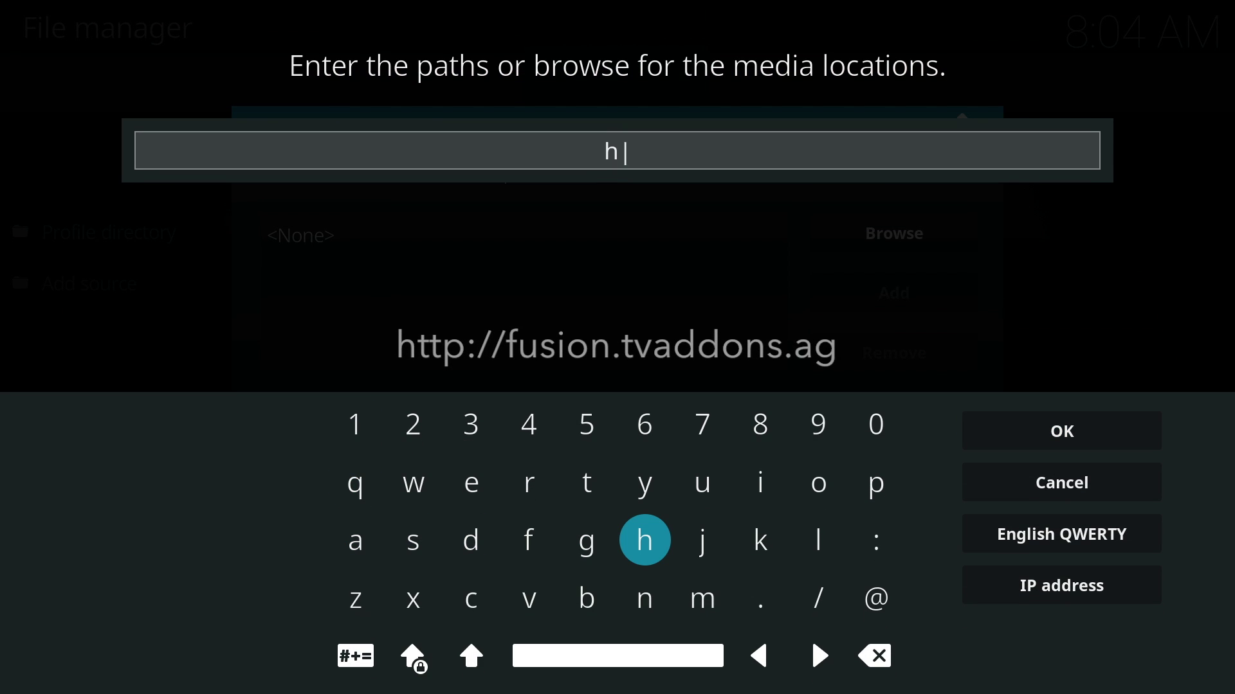
{"action": "key", "text": "Left"}
{"action": "key", "text": "Up"}
{"action": "key", "text": "Return"}
{"action": "key", "text": "Return"}
{"action": "key", "text": "Right"}
{"action": "key", "text": "Right"}
{"action": "key", "text": "Right"}
{"action": "key", "text": "Right"}
{"action": "key", "text": "Right"}
{"action": "key", "text": "Return"}
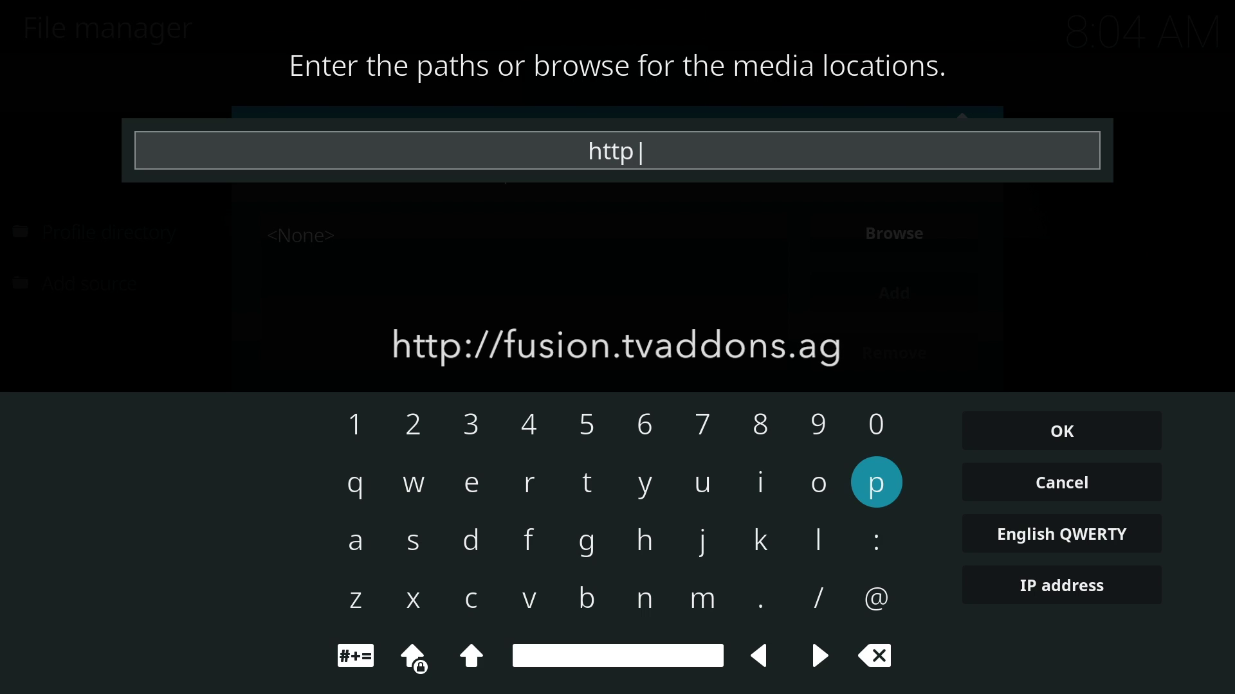
{"action": "key", "text": "Down"}
{"action": "key", "text": "Return"}
{"action": "key", "text": "Down"}
{"action": "key", "text": "Left"}
{"action": "key", "text": "Return"}
{"action": "key", "text": "Return"}
{"action": "key", "text": "Left"}
{"action": "key", "text": "Left"}
{"action": "key", "text": "Left"}
{"action": "key", "text": "Left"}
{"action": "key", "text": "Left"}
{"action": "key", "text": "Up"}
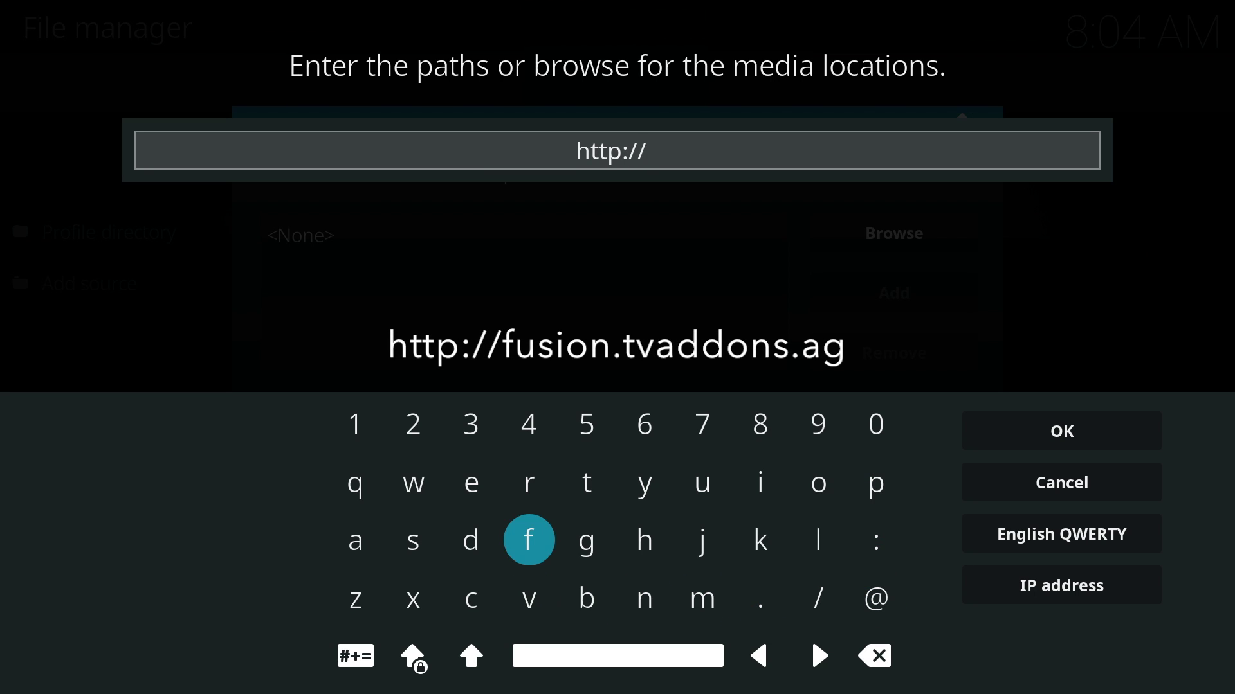
{"action": "key", "text": "Return"}
{"action": "key", "text": "Right"}
{"action": "key", "text": "Right"}
{"action": "key", "text": "Right"}
{"action": "key", "text": "Up"}
{"action": "key", "text": "Return"}
{"action": "key", "text": "Left"}
{"action": "key", "text": "Left"}
{"action": "key", "text": "Left"}
{"action": "key", "text": "Left"}
{"action": "key", "text": "Left"}
{"action": "key", "text": "Down"}
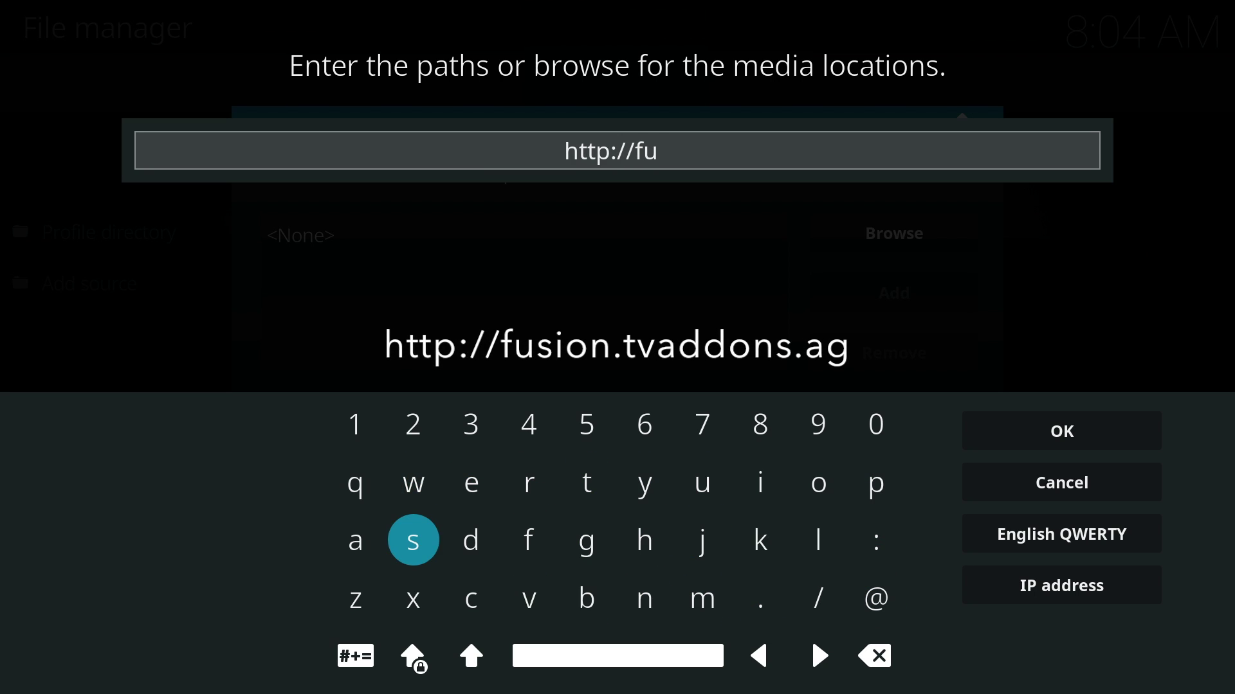
{"action": "key", "text": "Return"}
{"action": "key", "text": "Right"}
{"action": "key", "text": "Right"}
{"action": "key", "text": "Right"}
{"action": "key", "text": "Right"}
{"action": "key", "text": "Right"}
{"action": "key", "text": "Right"}
{"action": "key", "text": "Right"}
{"action": "key", "text": "Up"}
{"action": "key", "text": "Return"}
{"action": "key", "text": "Right"}
{"action": "key", "text": "Return"}
{"action": "key", "text": "Left"}
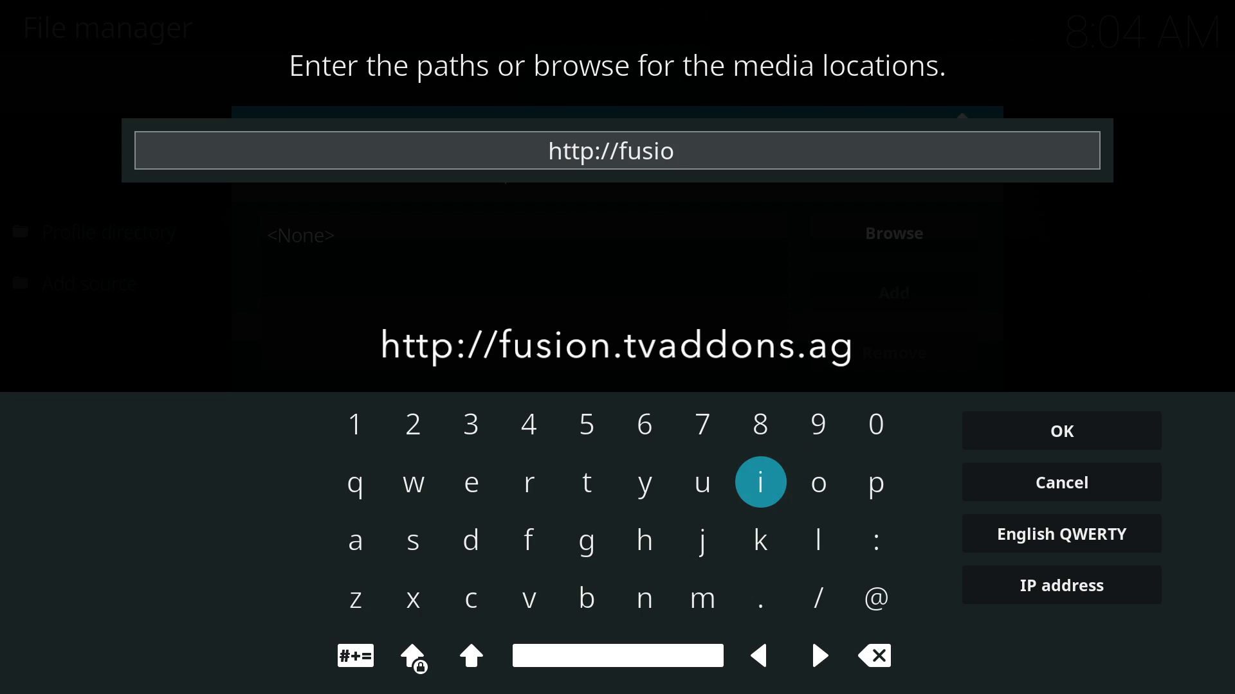
{"action": "key", "text": "Left"}
{"action": "key", "text": "Left"}
{"action": "key", "text": "Down"}
{"action": "key", "text": "Down"}
{"action": "key", "text": "Return"}
{"action": "key", "text": "Right"}
{"action": "key", "text": "Right"}
{"action": "key", "text": "Return"}
{"action": "key", "text": "Left"}
{"action": "key", "text": "Left"}
{"action": "key", "text": "Up"}
{"action": "key", "text": "Left"}
{"action": "key", "text": "Up"}
{"action": "key", "text": "Return"}
{"action": "key", "text": "Down"}
{"action": "key", "text": "Down"}
{"action": "key", "text": "Left"}
{"action": "key", "text": "Return"}
{"action": "key", "text": "Left"}
{"action": "key", "text": "Left"}
{"action": "key", "text": "Up"}
{"action": "key", "text": "Left"}
{"action": "key", "text": "Return"}
{"action": "key", "text": "Right"}
{"action": "key", "text": "Right"}
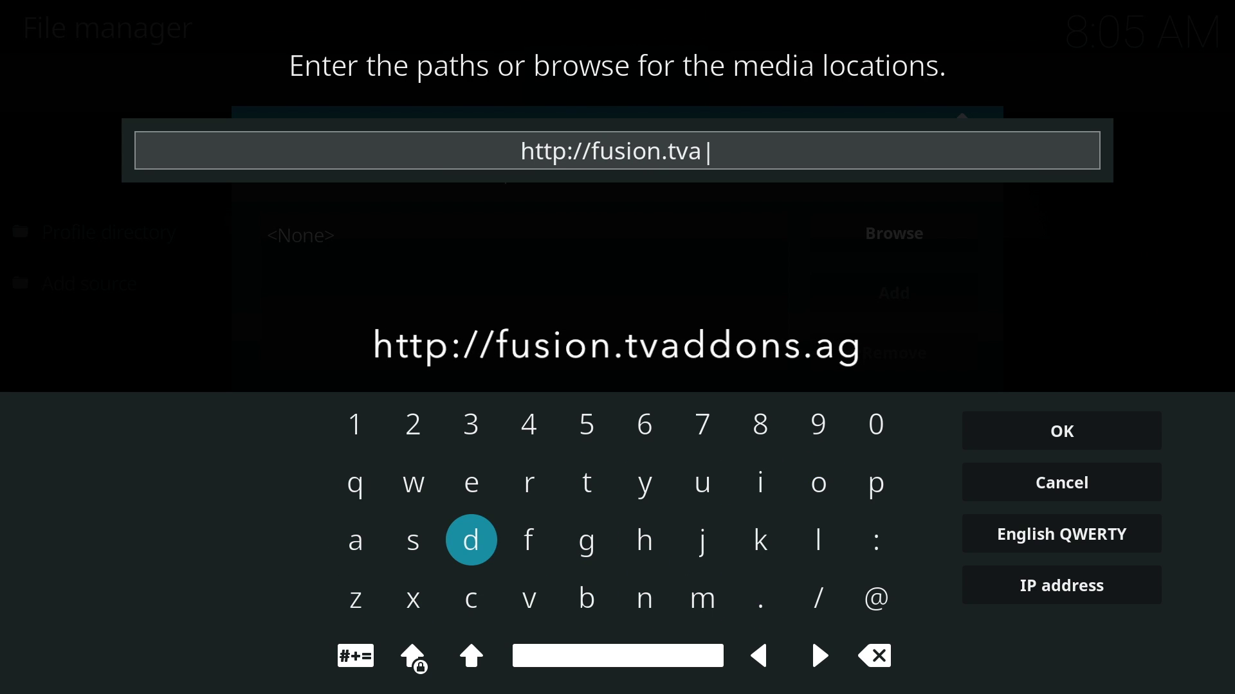
{"action": "key", "text": "Return"}
{"action": "key", "text": "Return"}
{"action": "key", "text": "Right"}
{"action": "key", "text": "Right"}
{"action": "key", "text": "Right"}
{"action": "key", "text": "Right"}
{"action": "key", "text": "Right"}
{"action": "key", "text": "Right"}
{"action": "key", "text": "Right"}
{"action": "key", "text": "Right"}
{"action": "key", "text": "Up"}
{"action": "key", "text": "Return"}
{"action": "key", "text": "Left"}
{"action": "key", "text": "Left"}
{"action": "key", "text": "Down"}
{"action": "key", "text": "Left"}
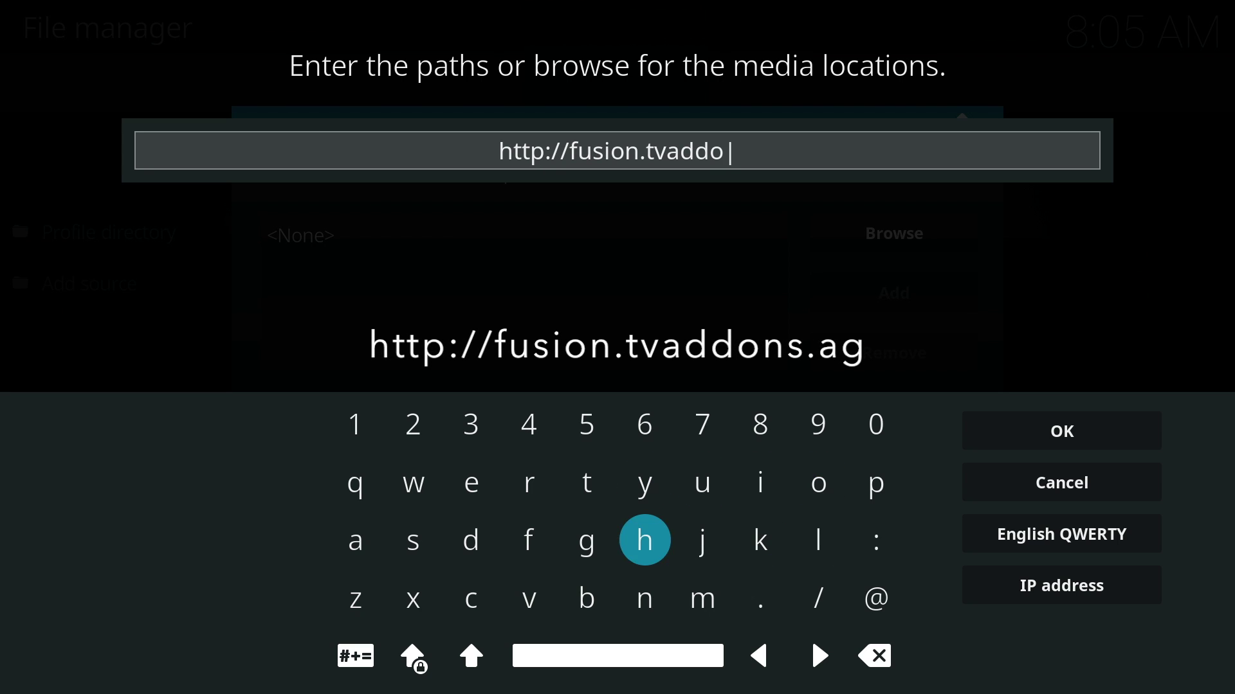
{"action": "key", "text": "Down"}
{"action": "key", "text": "Return"}
{"action": "key", "text": "Left"}
{"action": "key", "text": "Left"}
{"action": "key", "text": "Left"}
{"action": "key", "text": "Left"}
{"action": "key", "text": "Up"}
{"action": "key", "text": "Return"}
{"action": "key", "text": "Right"}
{"action": "key", "text": "Right"}
{"action": "key", "text": "Right"}
{"action": "key", "text": "Right"}
{"action": "key", "text": "Right"}
{"action": "key", "text": "Right"}
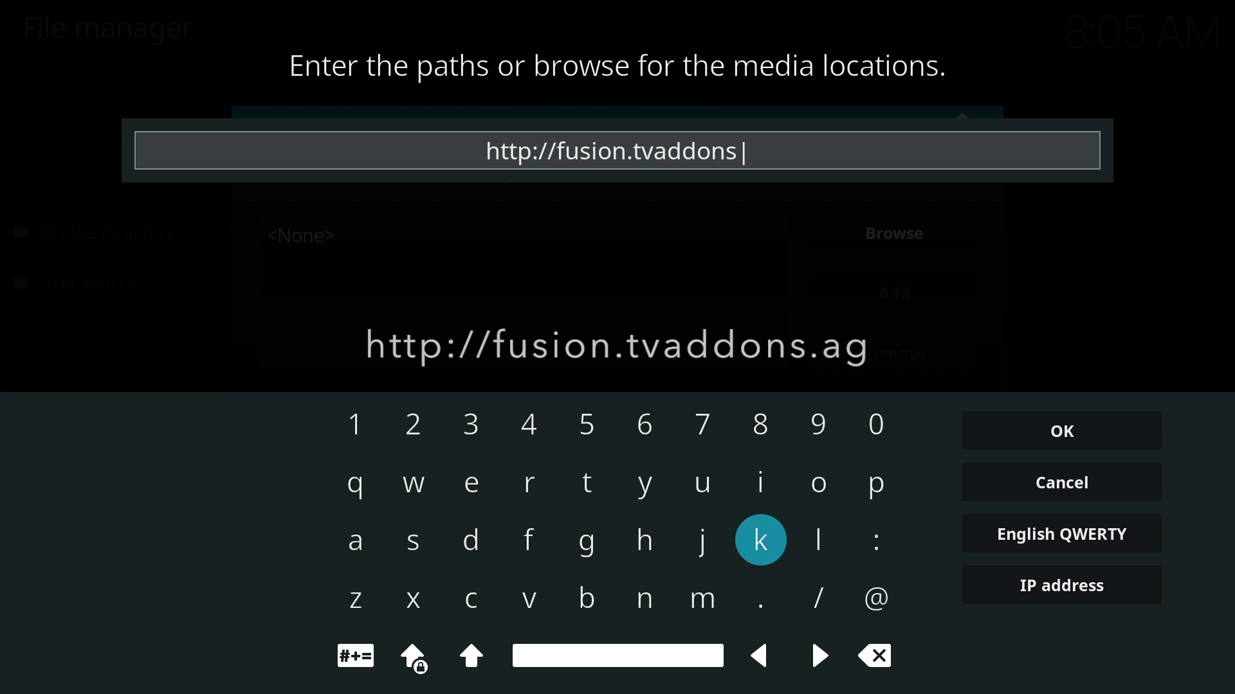
{"action": "key", "text": "Down"}
{"action": "key", "text": "Return"}
{"action": "key", "text": "Left"}
{"action": "key", "text": "Left"}
{"action": "key", "text": "Left"}
{"action": "key", "text": "Left"}
{"action": "key", "text": "Left"}
{"action": "key", "text": "Left"}
{"action": "key", "text": "Left"}
{"action": "key", "text": "Up"}
{"action": "key", "text": "Return"}
{"action": "key", "text": "Right"}
{"action": "key", "text": "Right"}
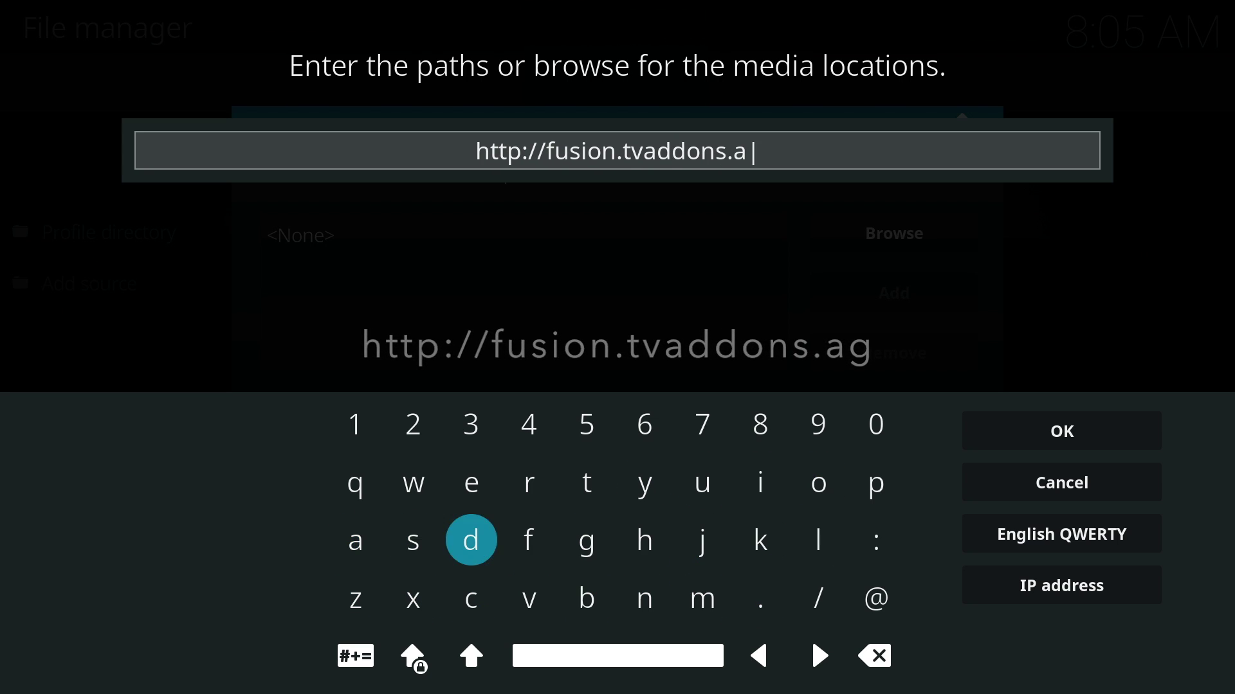
{"action": "key", "text": "Right"}
{"action": "key", "text": "Right"}
{"action": "key", "text": "Return"}
{"action": "key", "text": "Right"}
{"action": "key", "text": "Right"}
{"action": "key", "text": "Right"}
{"action": "key", "text": "Right"}
{"action": "key", "text": "Right"}
{"action": "key", "text": "Right"}
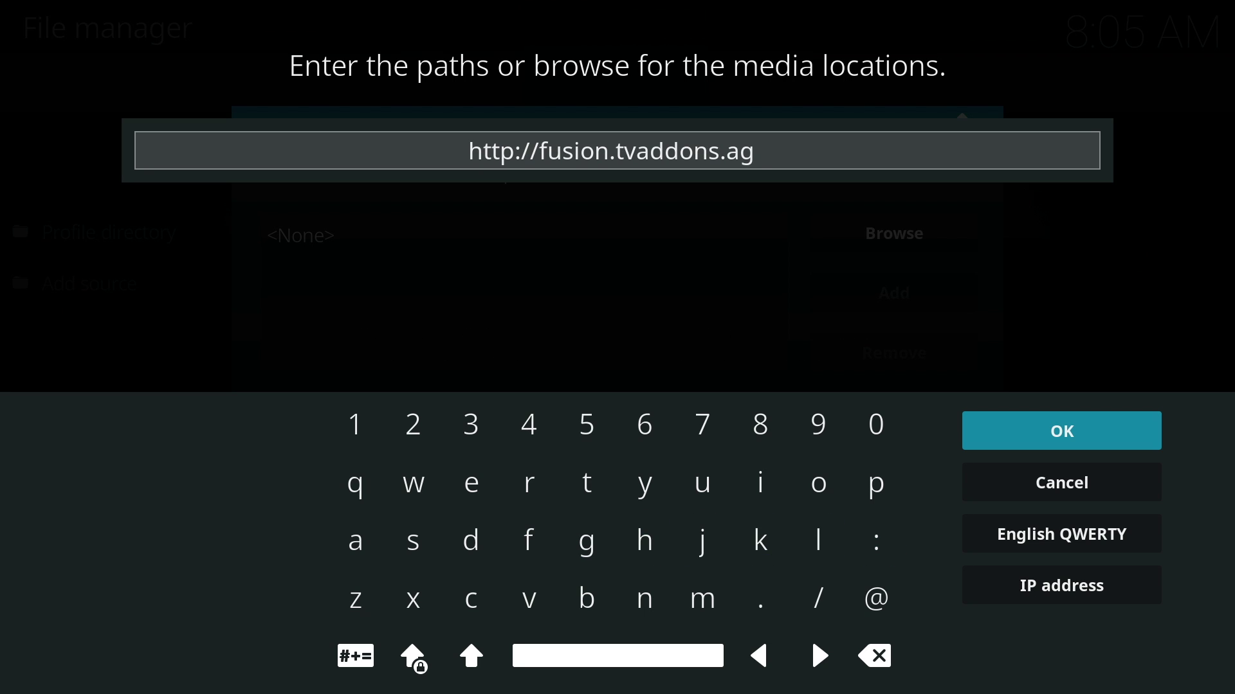
{"action": "key", "text": "Return"}
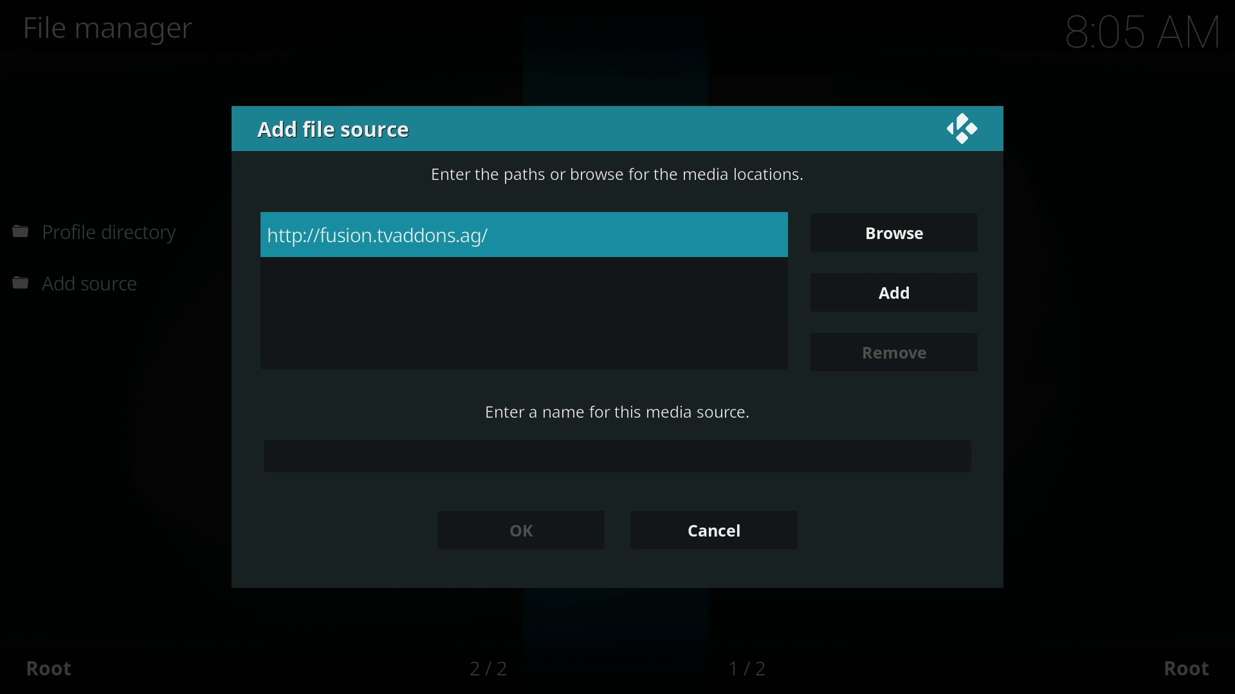
Start entering a name for the media source, with "." as its first character
{"action": "key", "text": "Down"}
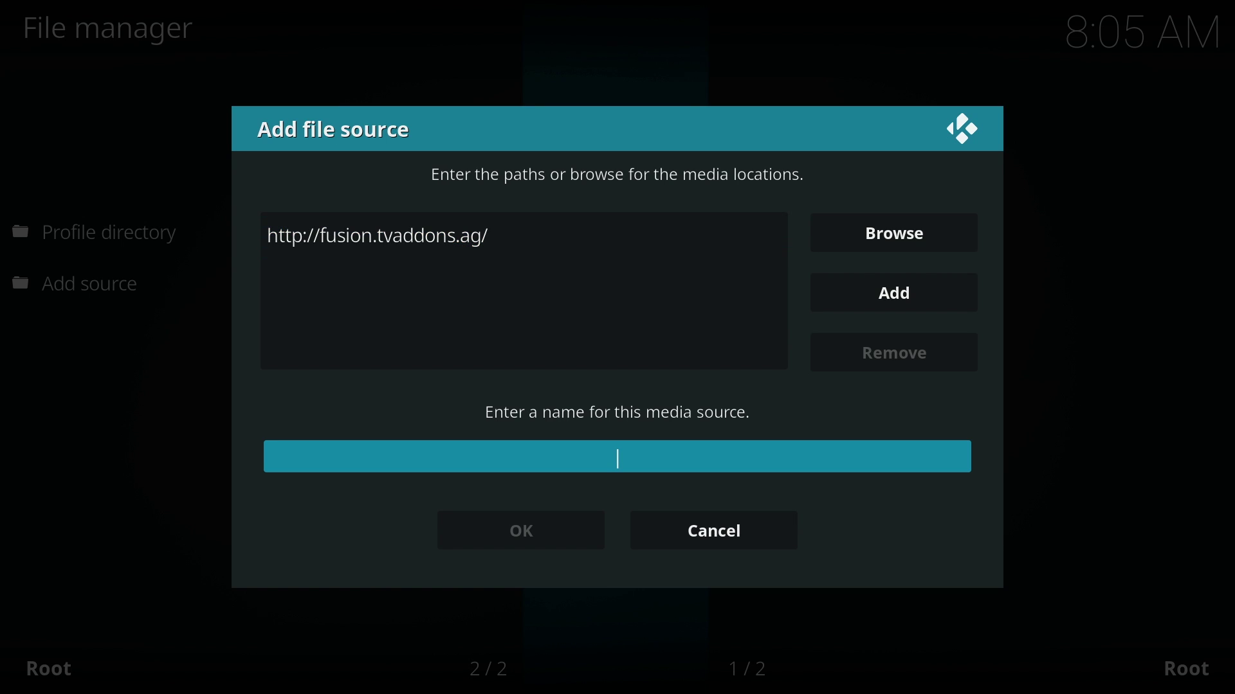
{"action": "key", "text": "Return"}
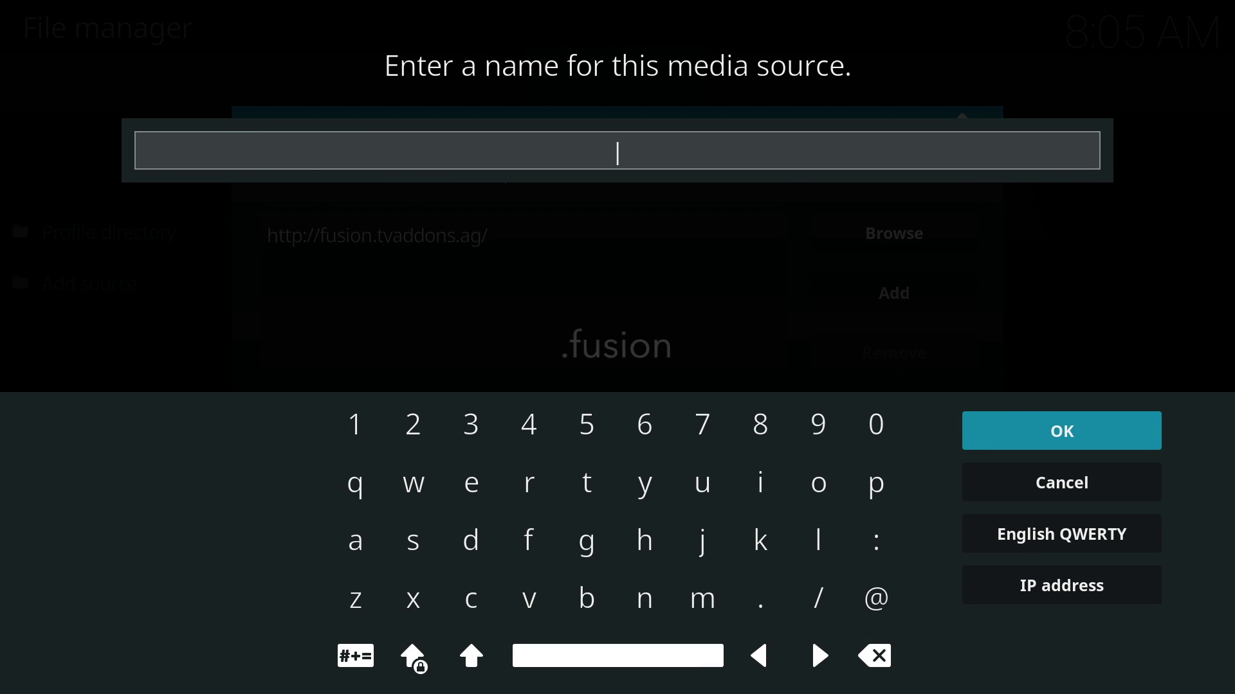
{"action": "key", "text": "Left"}
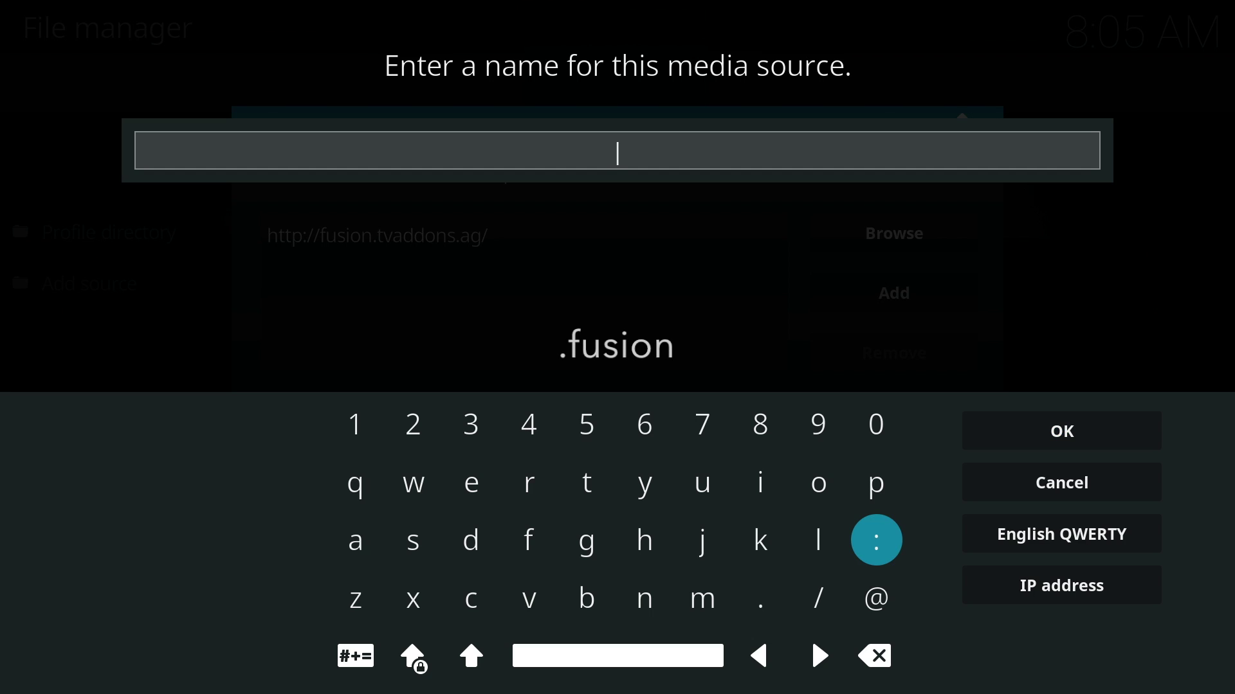
{"action": "key", "text": "Left"}
{"action": "key", "text": "Left"}
{"action": "key", "text": "Down"}
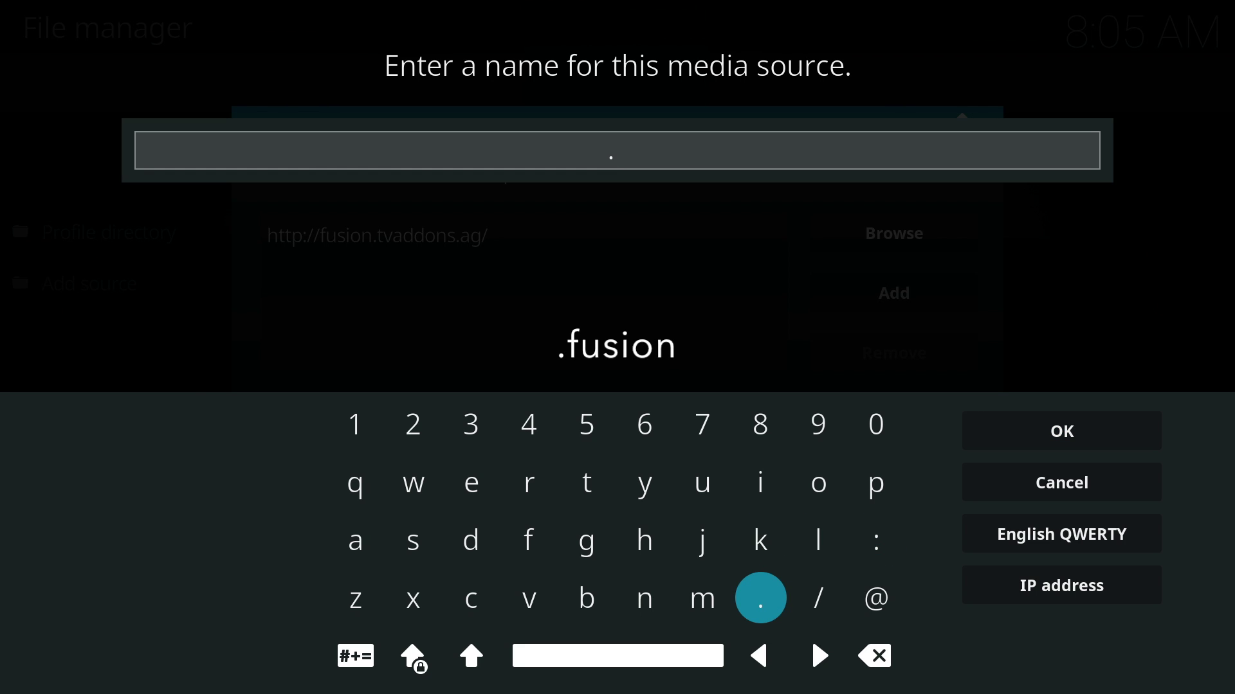
Append "fu" to the media source name so it reads ".fu"
{"action": "key", "text": "Left"}
{"action": "key", "text": "Left"}
{"action": "key", "text": "Left"}
{"action": "key", "text": "Left"}
{"action": "key", "text": "Up"}
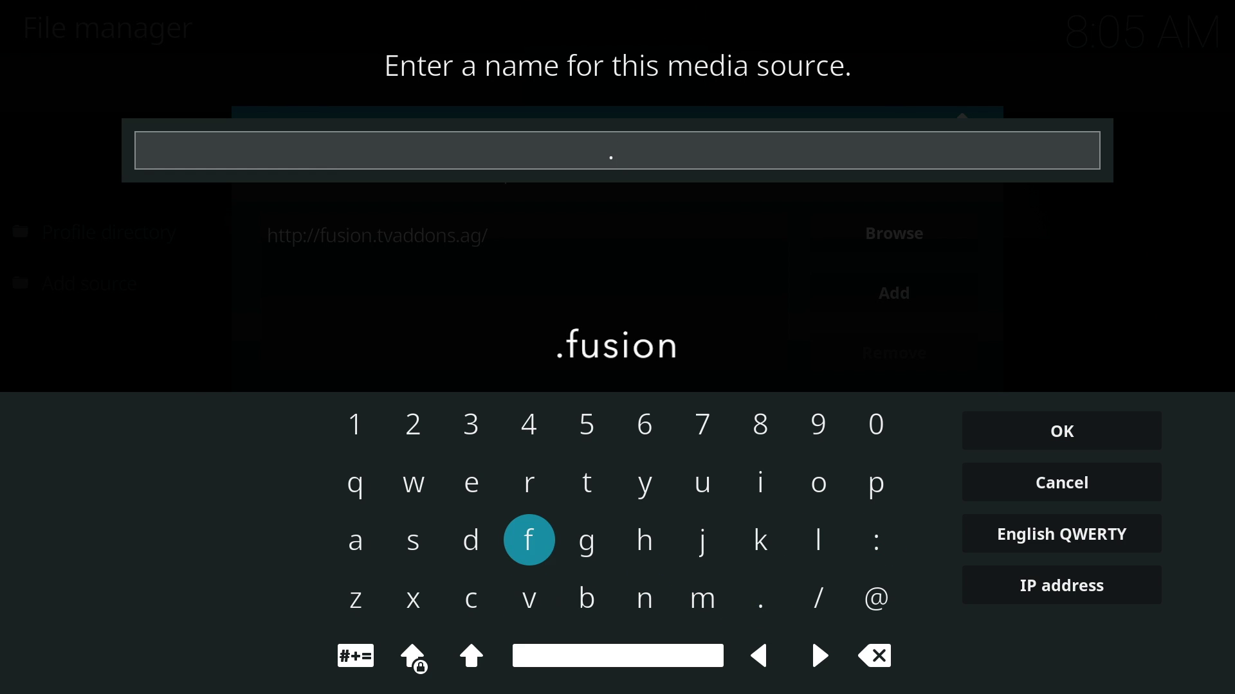
{"action": "key", "text": "Return"}
{"action": "key", "text": "Right"}
{"action": "key", "text": "Right"}
{"action": "key", "text": "Up"}
{"action": "key", "text": "Right"}
{"action": "key", "text": "Return"}
Continue the media source name with "sio" so it reads ".fusio"
{"action": "key", "text": "Left"}
{"action": "key", "text": "Left"}
{"action": "key", "text": "Left"}
{"action": "key", "text": "Left"}
{"action": "key", "text": "Left"}
{"action": "key", "text": "Down"}
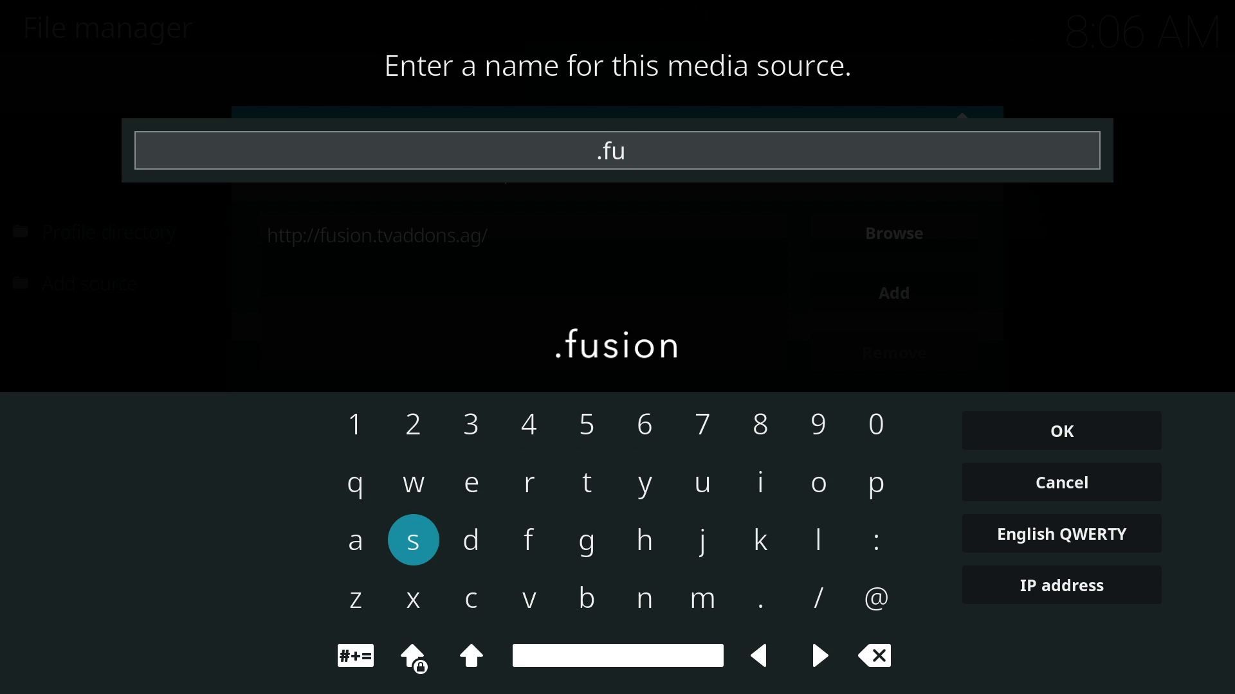
{"action": "key", "text": "Return"}
{"action": "key", "text": "Right"}
{"action": "key", "text": "Right"}
{"action": "key", "text": "Right"}
{"action": "key", "text": "Right"}
{"action": "key", "text": "Right"}
{"action": "key", "text": "Right"}
{"action": "key", "text": "Up"}
{"action": "key", "text": "Return"}
{"action": "key", "text": "Right"}
{"action": "key", "text": "Return"}
Complete the media source name with "n" so it reads ".fusion"
{"action": "key", "text": "Left"}
{"action": "key", "text": "Left"}
{"action": "key", "text": "Down"}
{"action": "key", "text": "Left"}
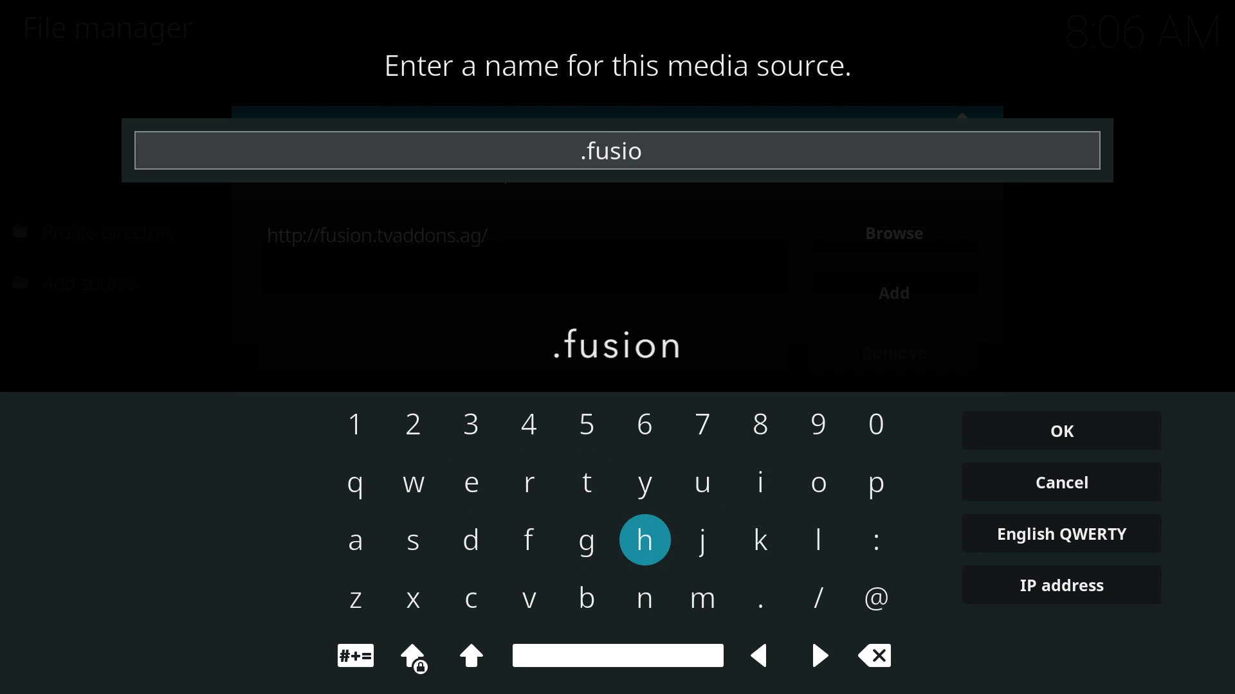
{"action": "key", "text": "Down"}
{"action": "key", "text": "Return"}
Confirm .fusion as the name and save the new file source
{"action": "key", "text": "Right"}
{"action": "key", "text": "Right"}
{"action": "key", "text": "Right"}
{"action": "key", "text": "Right"}
{"action": "key", "text": "Right"}
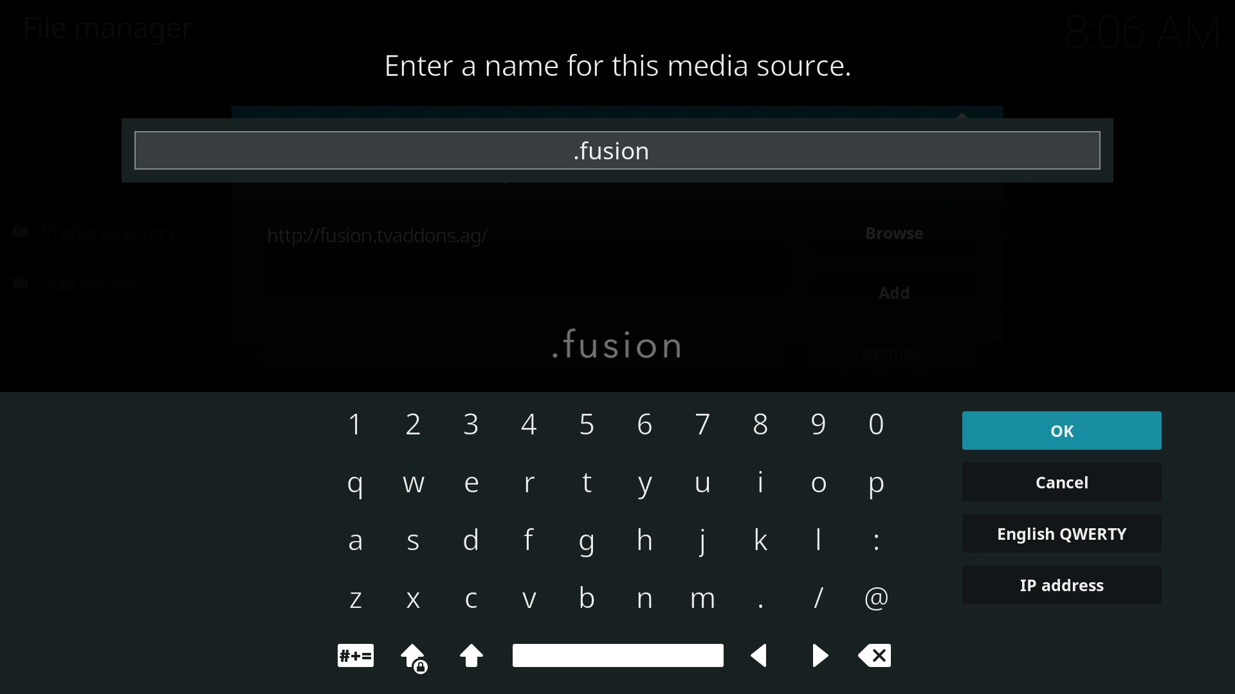
{"action": "key", "text": "Return"}
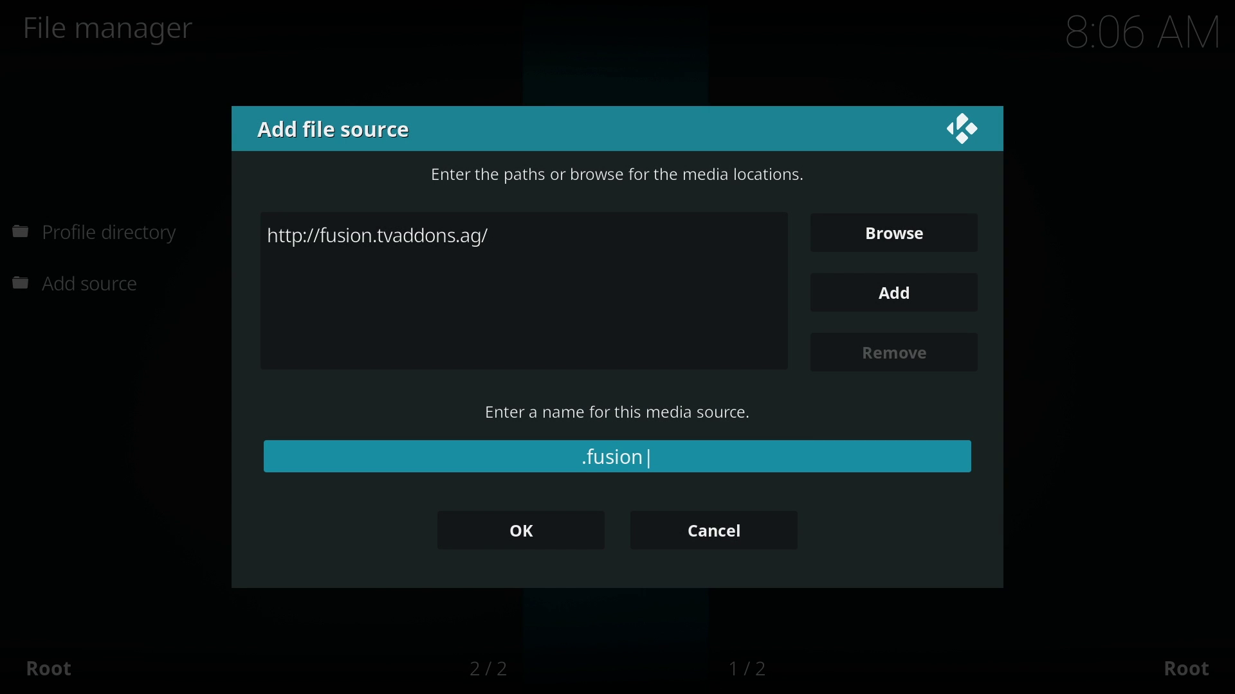
{"action": "key", "text": "Down"}
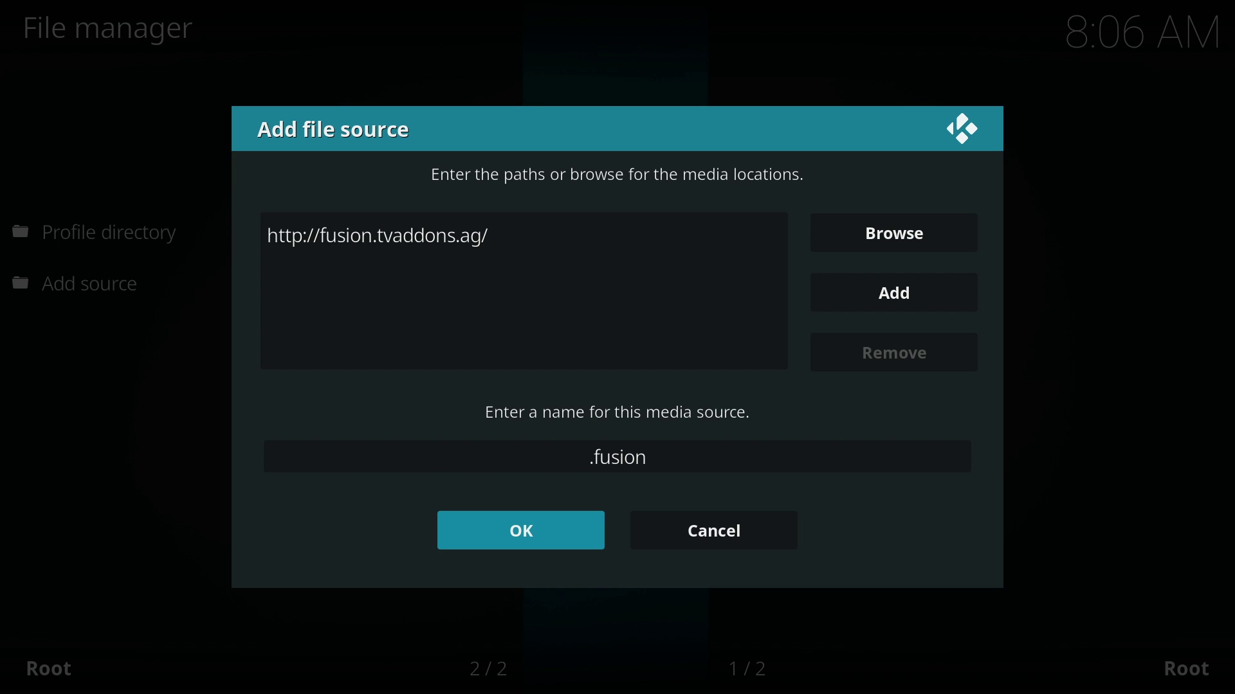
{"action": "key", "text": "Return"}
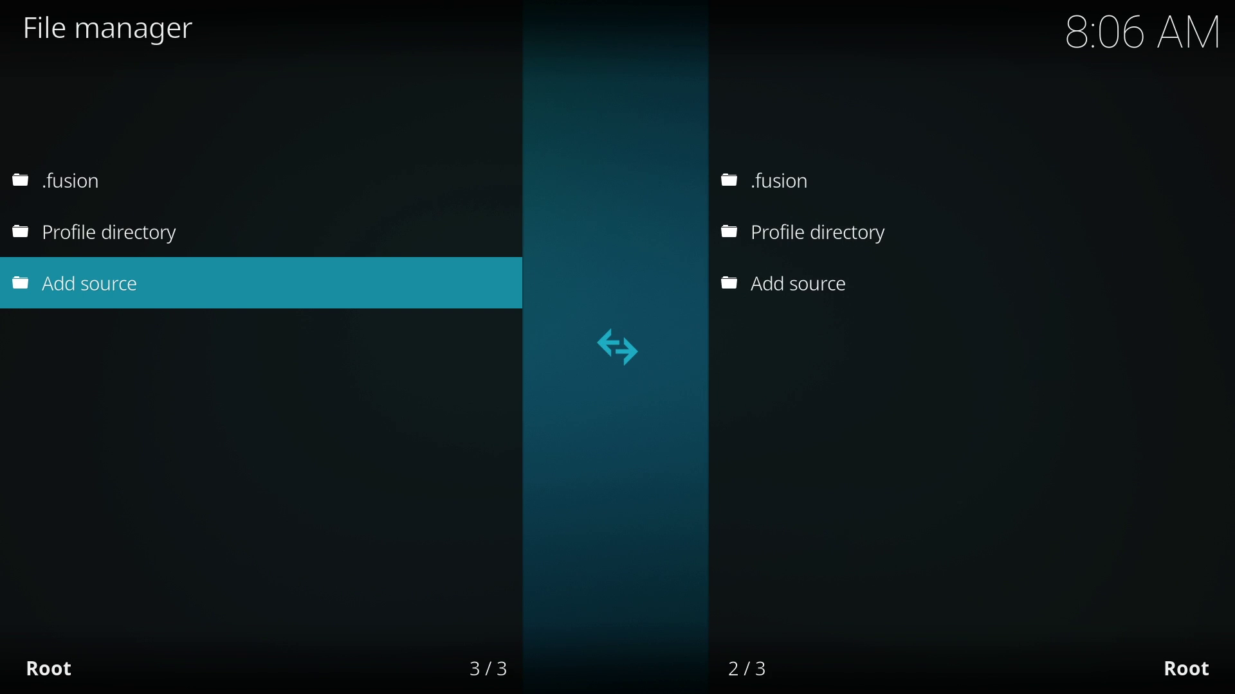
Leave the File manager and system settings to return to the home screen
{"action": "key", "text": "Up"}
{"action": "key", "text": "Up"}
{"action": "key", "text": "Escape"}
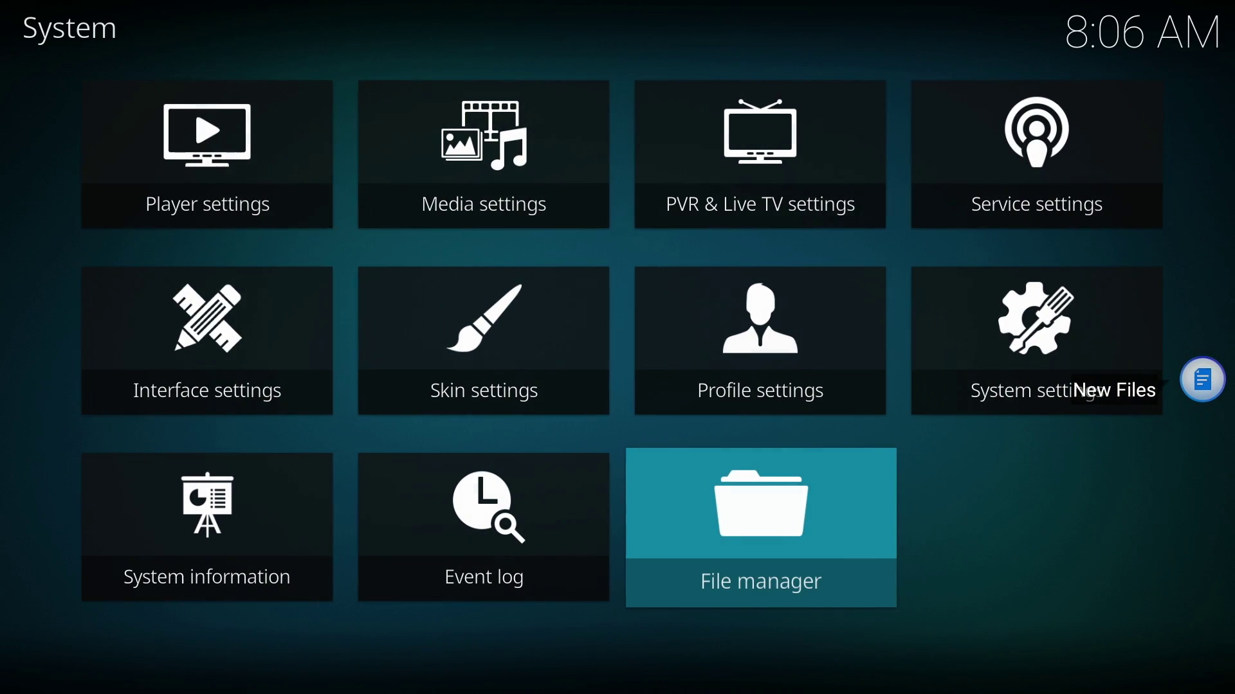
{"action": "key", "text": "Escape"}
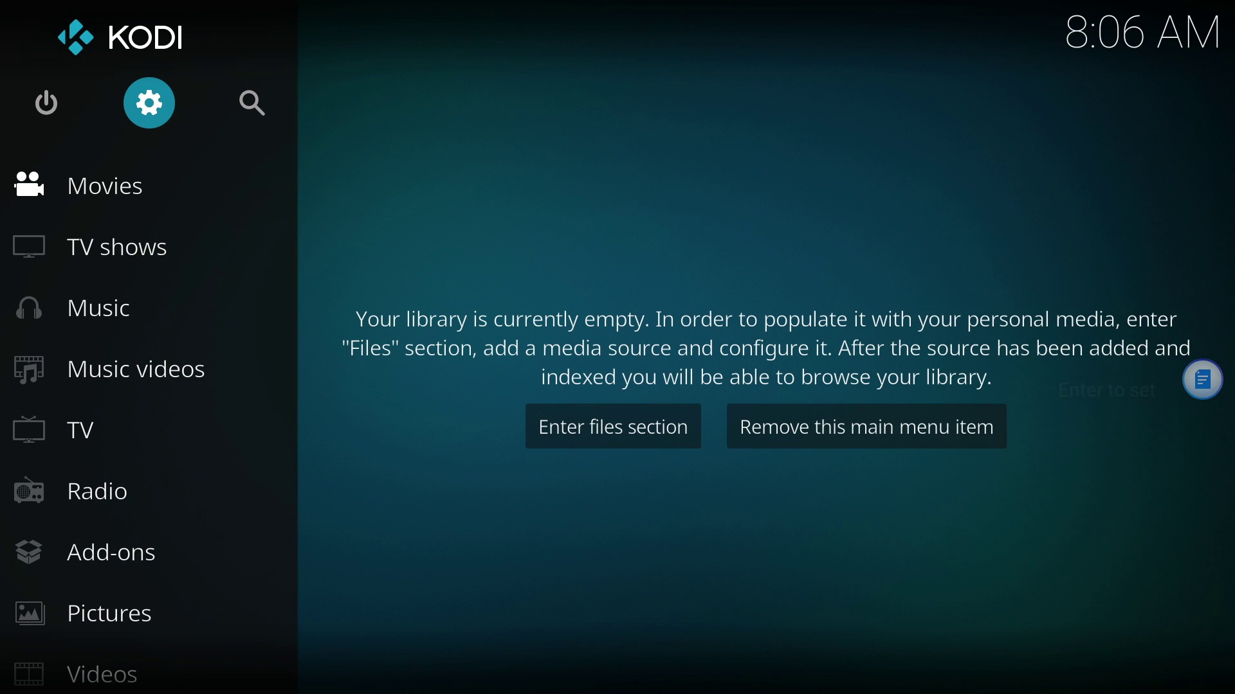
Go to the Add-ons section and open the add-on browser
{"action": "key", "text": "Down"}
{"action": "key", "text": "Down"}
{"action": "key", "text": "Down"}
{"action": "key", "text": "Down"}
{"action": "key", "text": "Down"}
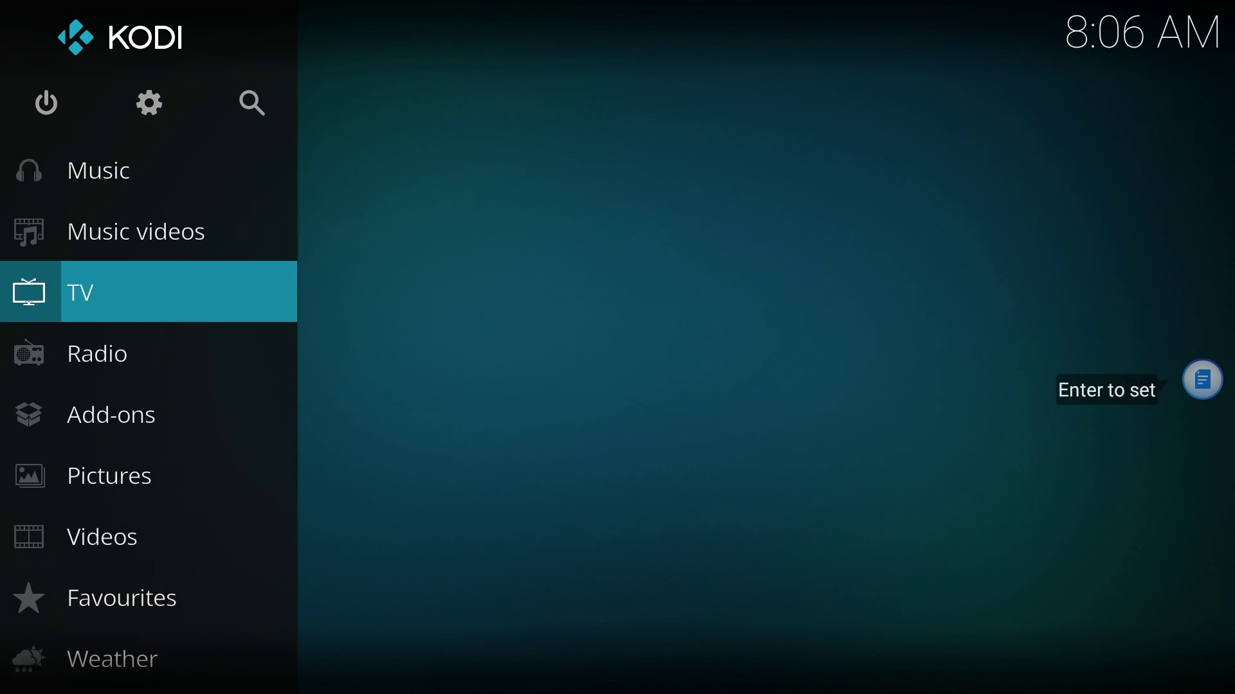
{"action": "key", "text": "Down"}
{"action": "key", "text": "Down"}
{"action": "key", "text": "Return"}
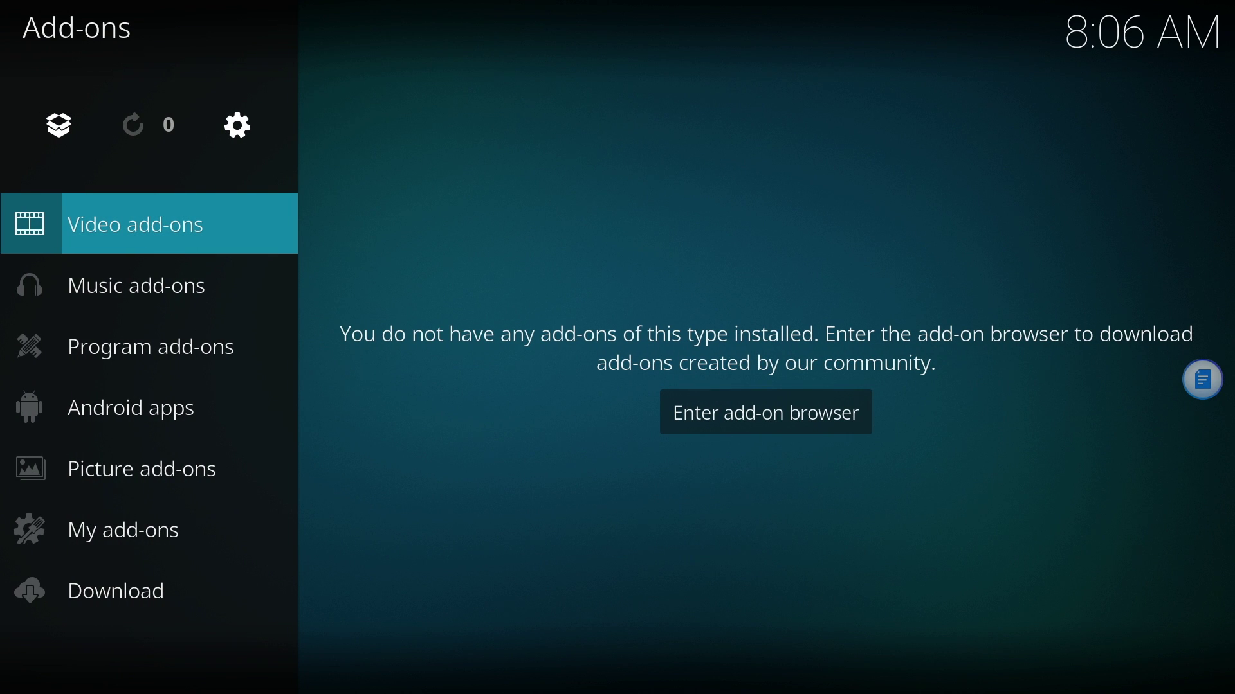
{"action": "key", "text": "Up"}
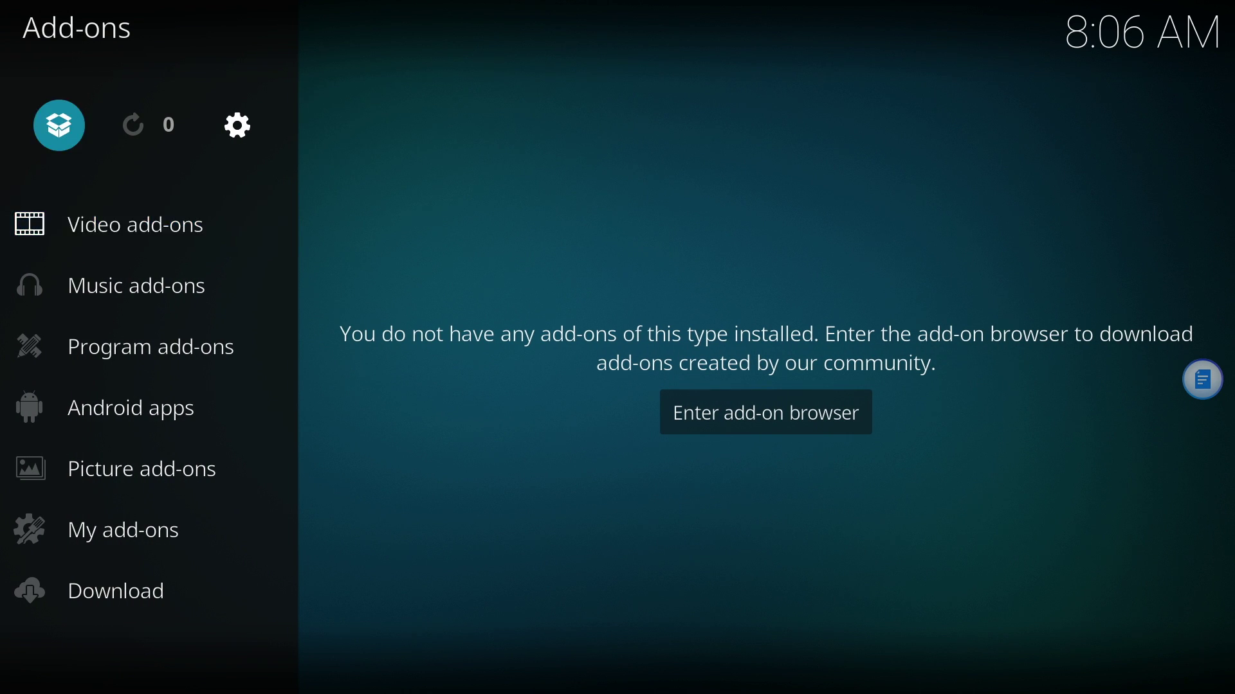
{"action": "key", "text": "Return"}
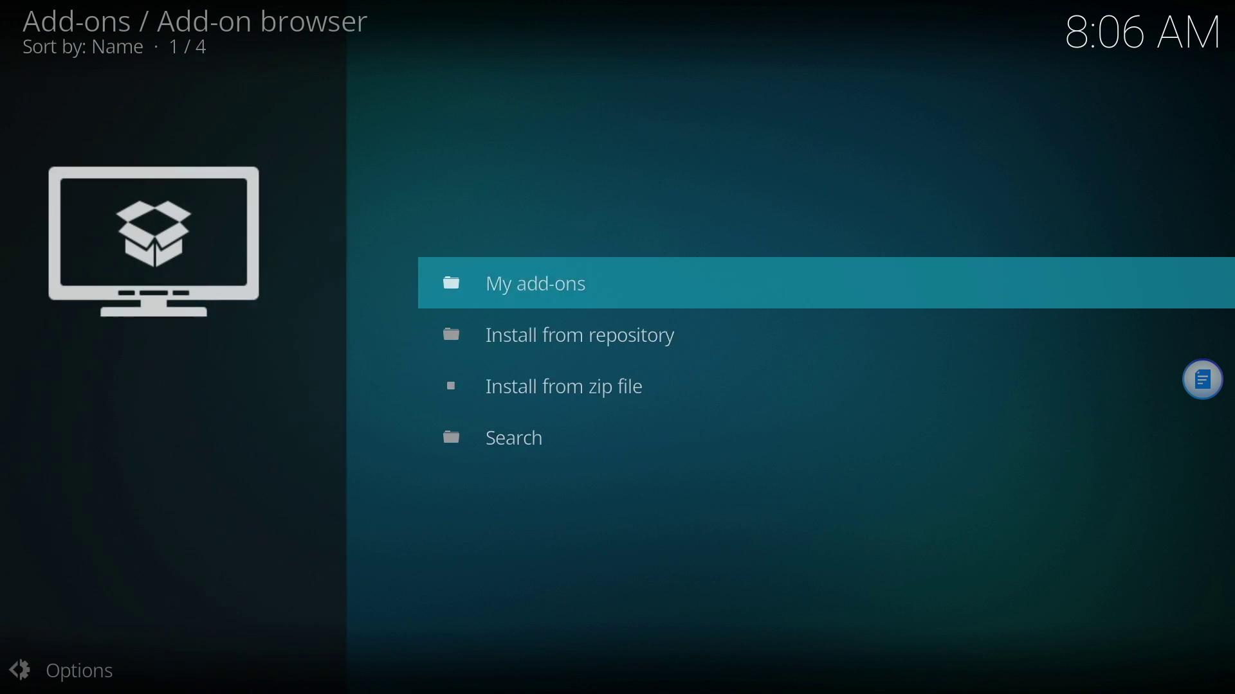
Start an installation from a zip file and browse the .fusion source to kodi-repos/english
{"action": "key", "text": "Down"}
{"action": "key", "text": "Down"}
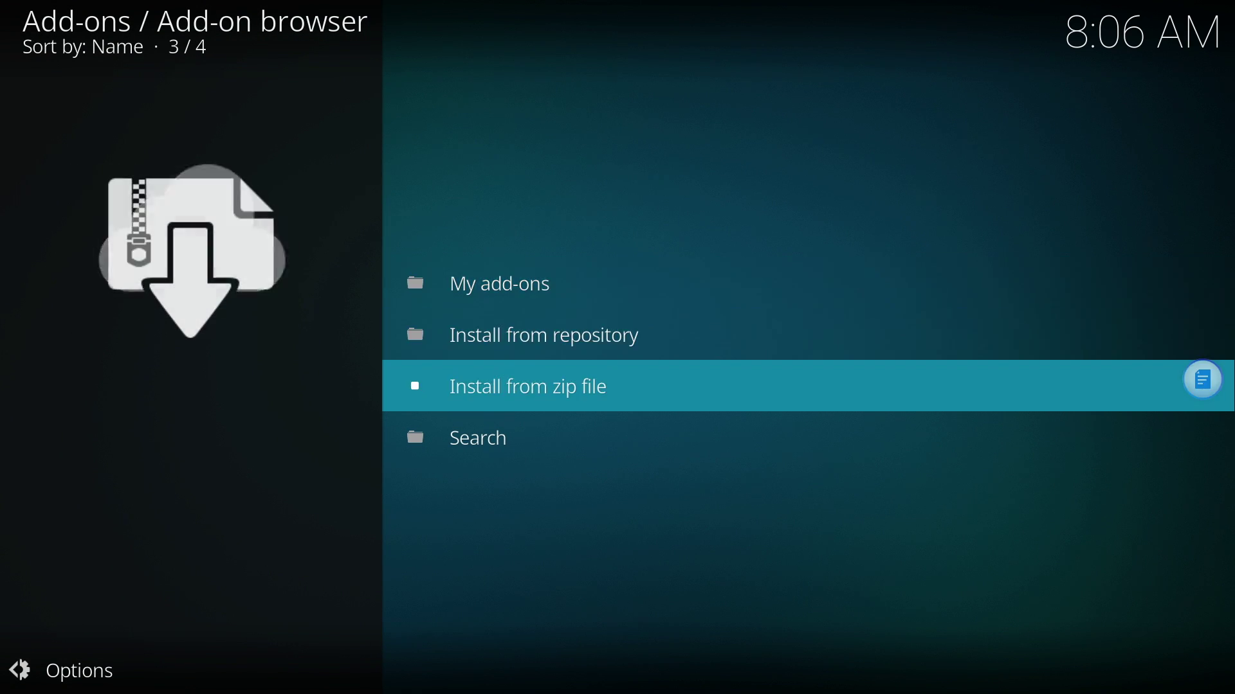
{"action": "key", "text": "Return"}
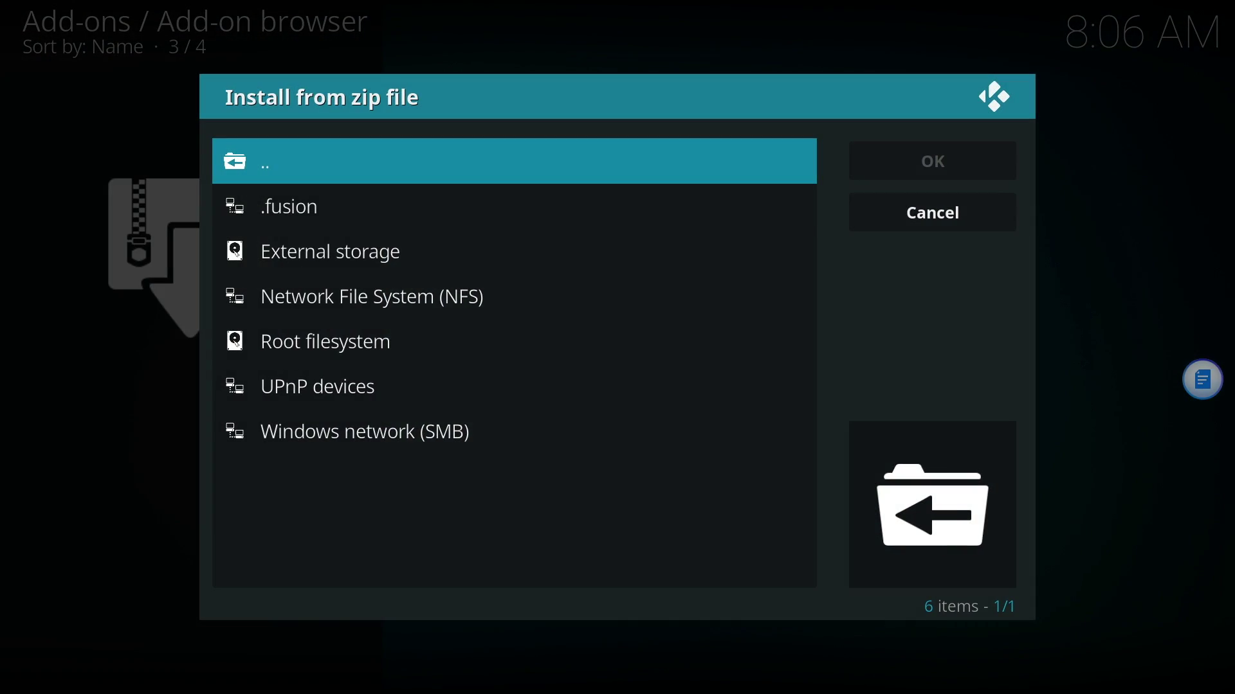
{"action": "key", "text": "Down"}
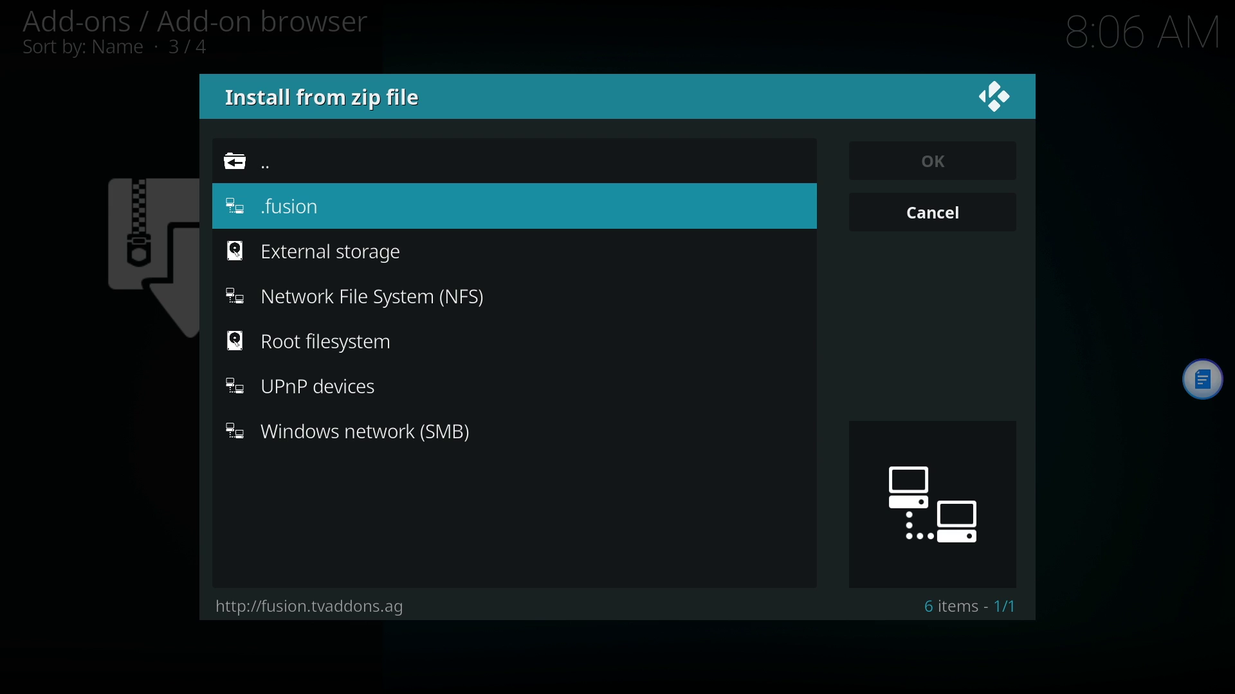
{"action": "key", "text": "Return"}
{"action": "key", "text": "Down"}
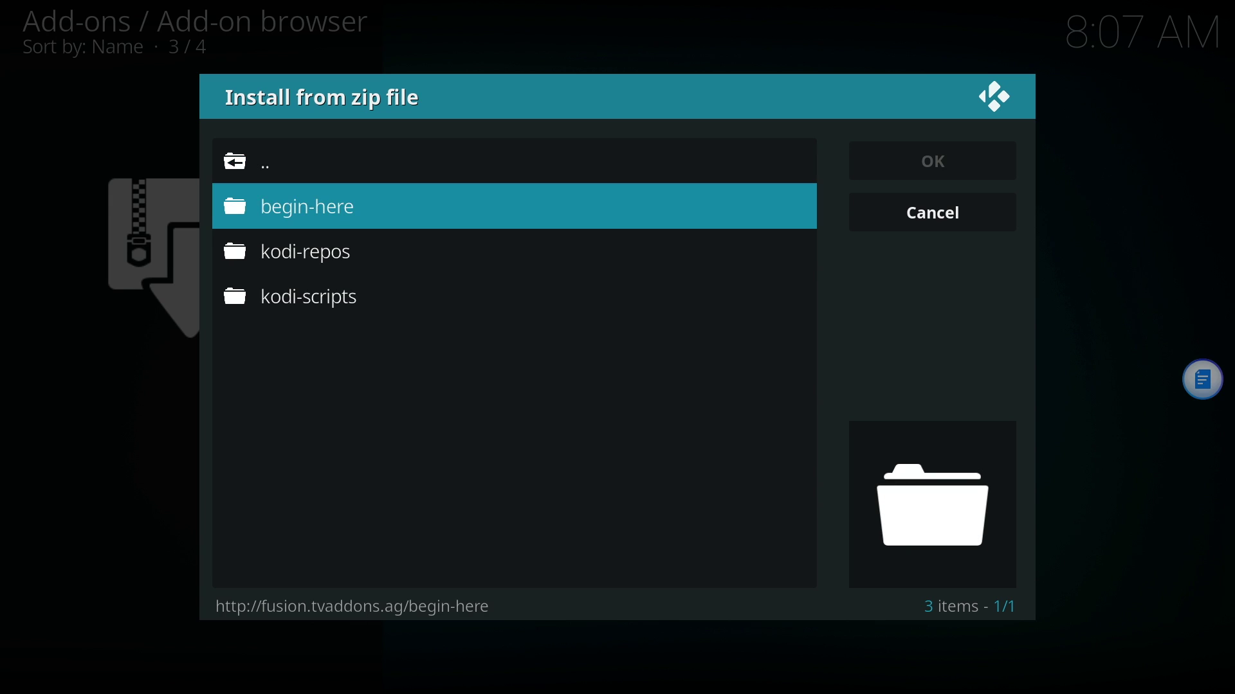
{"action": "key", "text": "Down"}
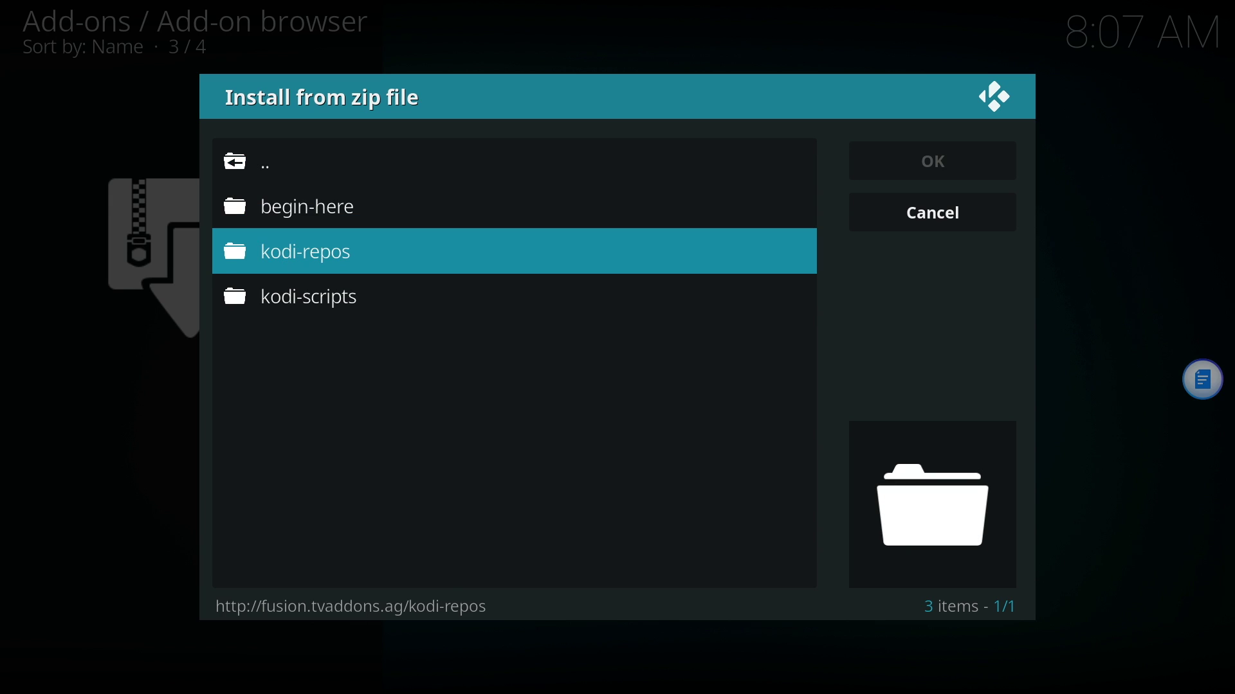
{"action": "key", "text": "Return"}
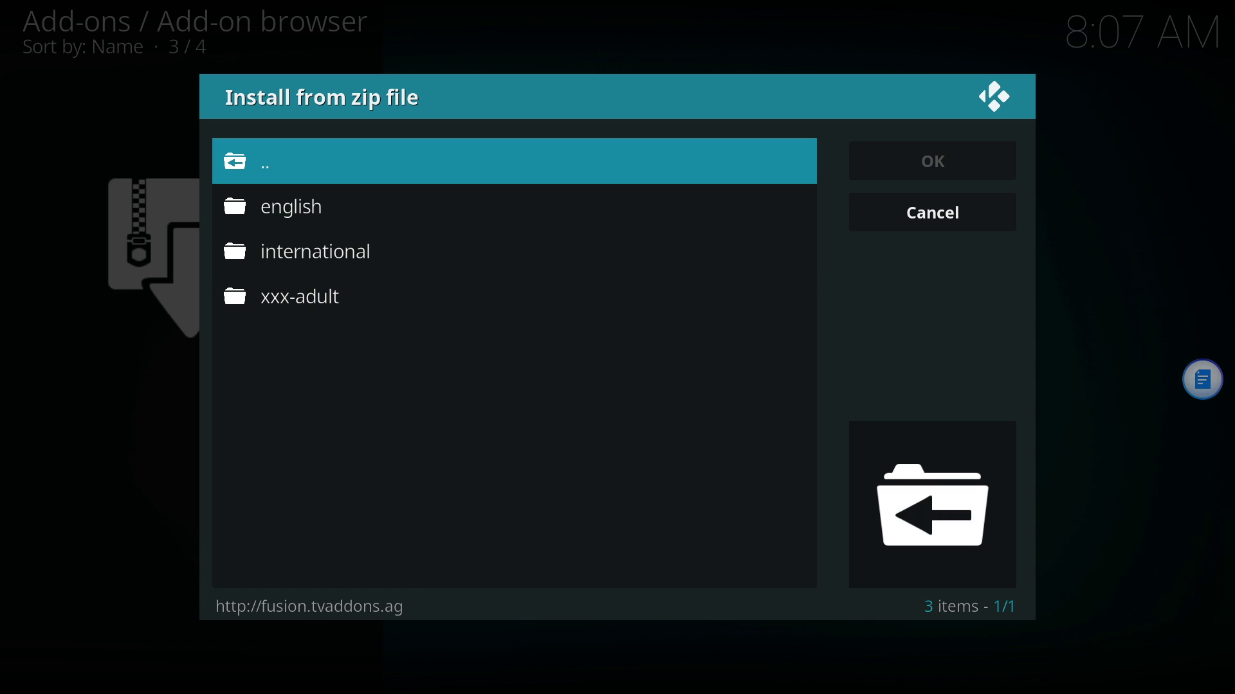
{"action": "key", "text": "Down"}
{"action": "key", "text": "Return"}
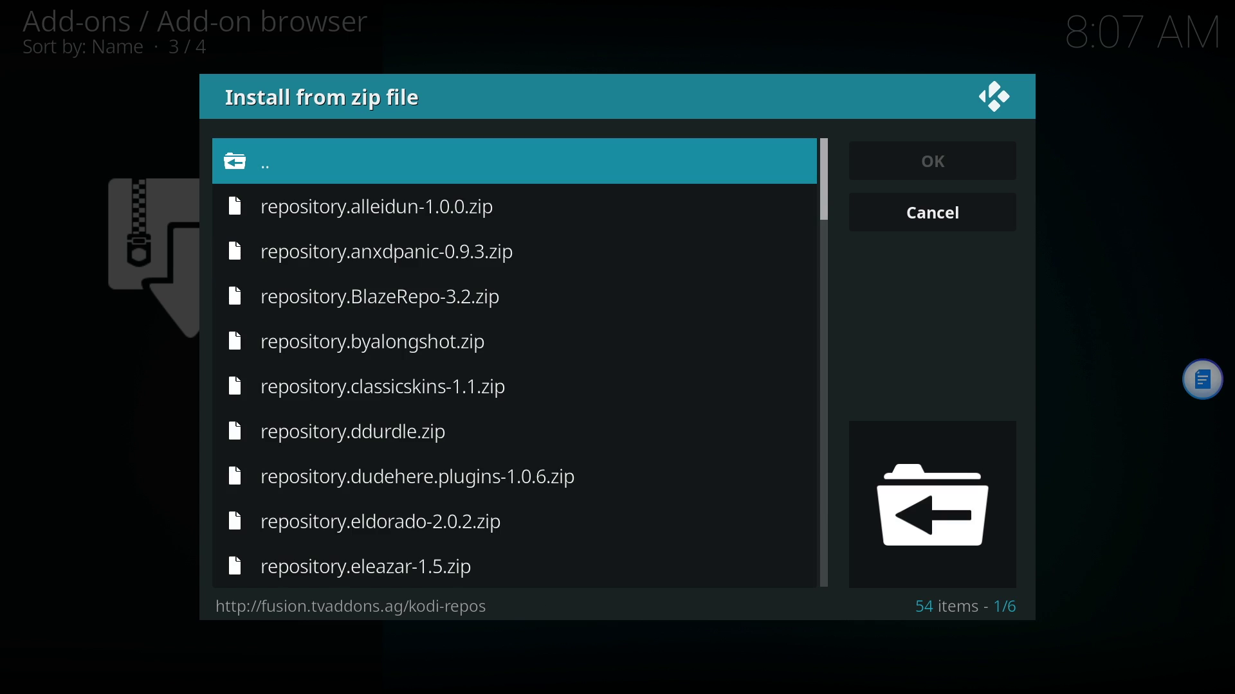
Install repository.exodus-1.0.1.zip from the english repositories folder
{"action": "key", "text": "Down"}
{"action": "key", "text": "Down"}
{"action": "key", "text": "Down"}
{"action": "key", "text": "Down"}
{"action": "key", "text": "Down"}
{"action": "key", "text": "Down"}
{"action": "key", "text": "Down"}
{"action": "key", "text": "Down"}
{"action": "key", "text": "Down"}
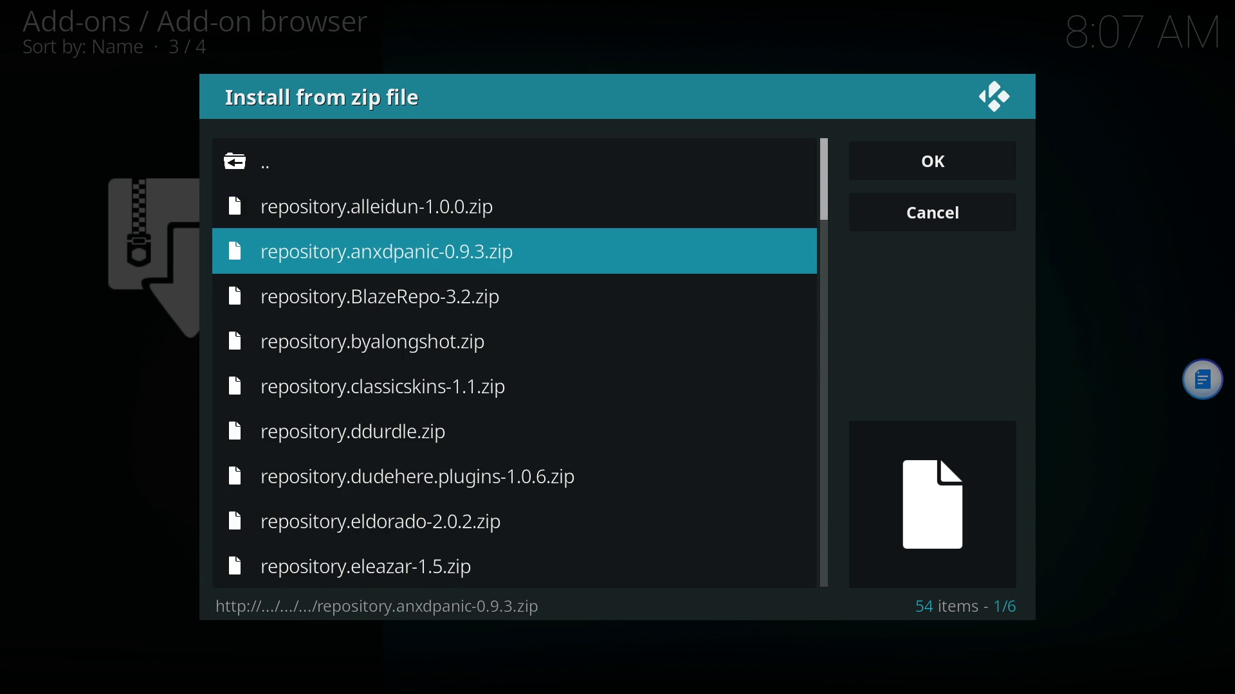
{"action": "key", "text": "Down"}
{"action": "key", "text": "Down"}
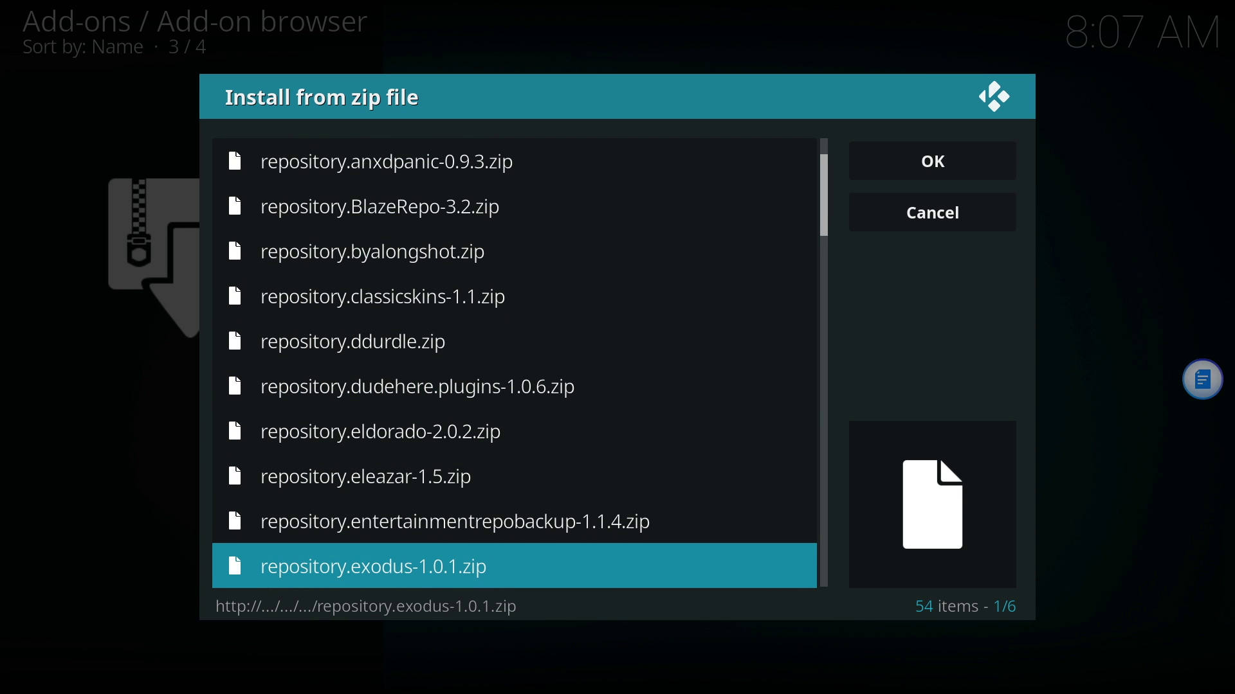
{"action": "key", "text": "Return"}
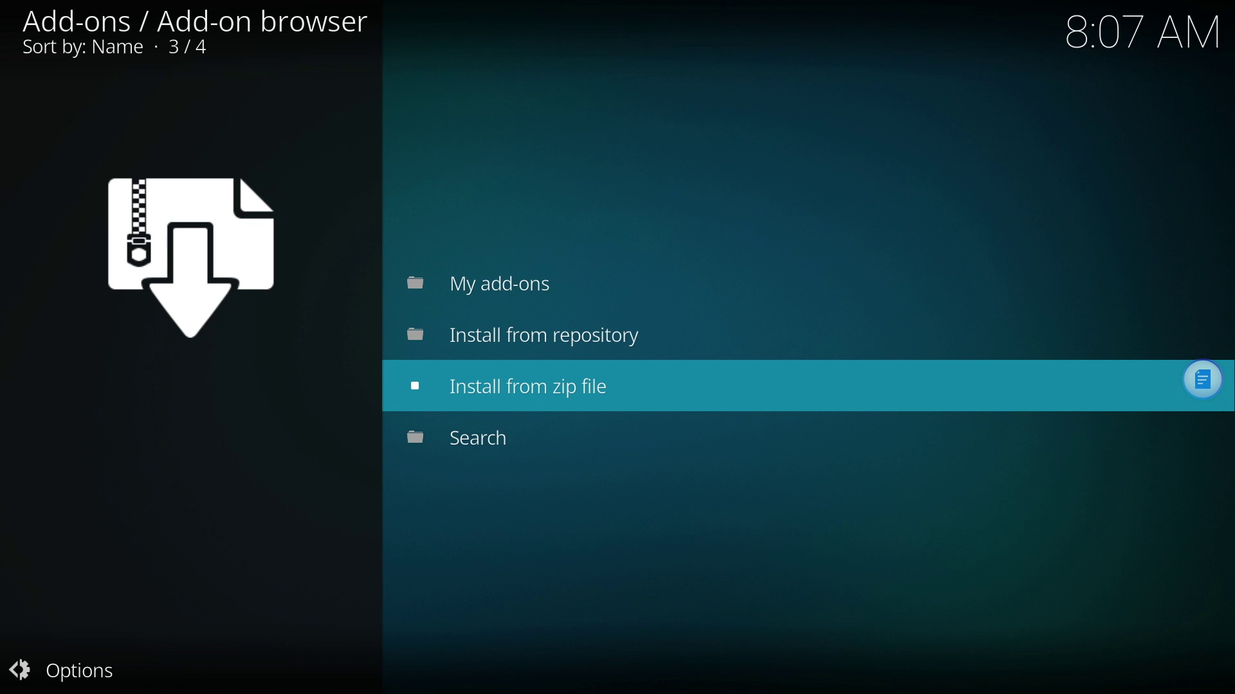
Start another installation from a zip file and open kodi-repos/english in the .fusion source
{"action": "key", "text": "Return"}
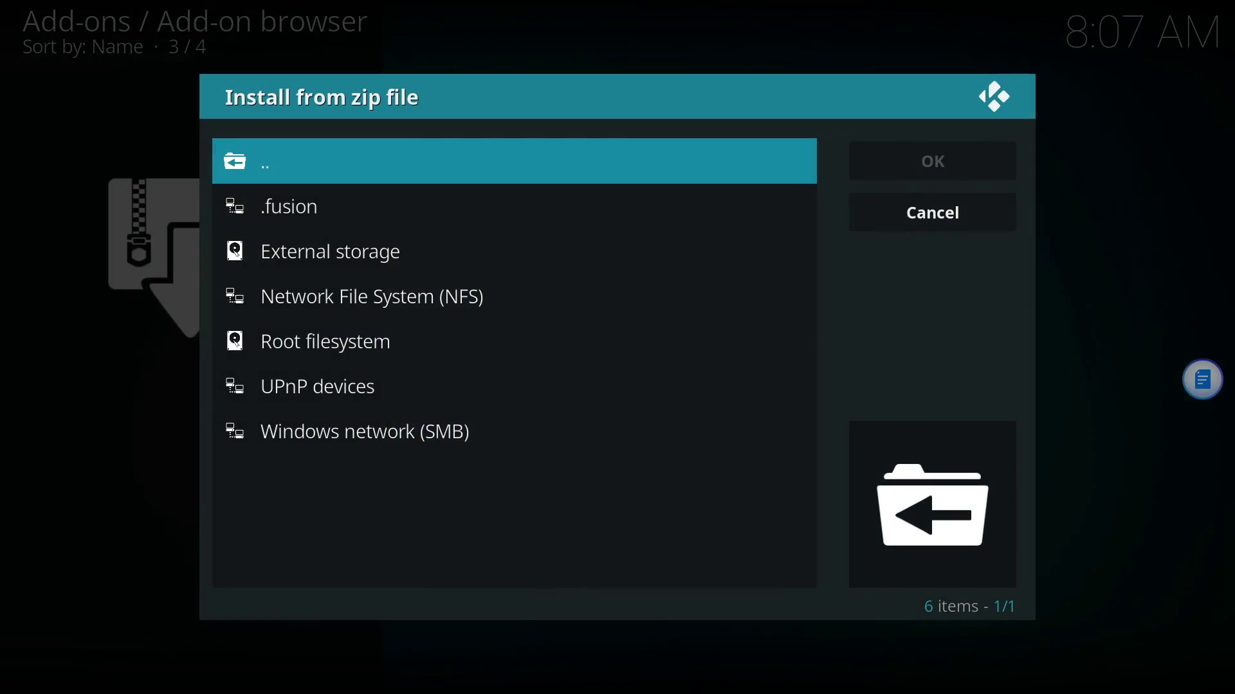
{"action": "key", "text": "Down"}
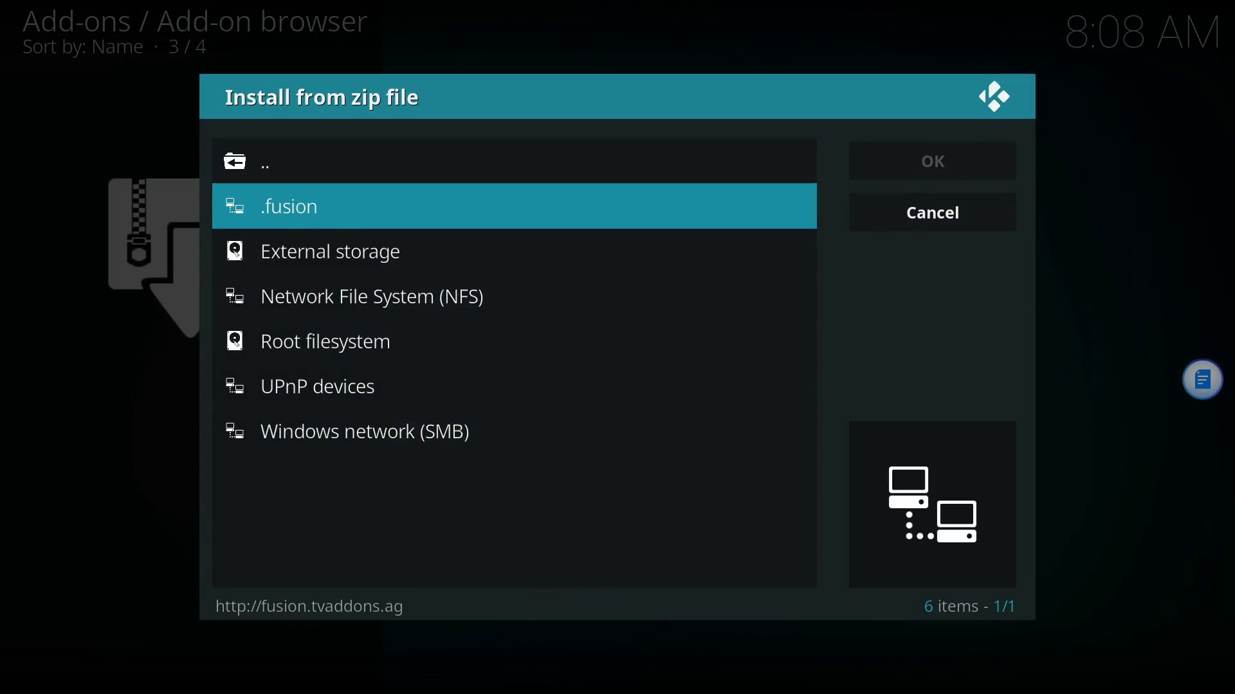
{"action": "key", "text": "Return"}
{"action": "key", "text": "Down"}
{"action": "key", "text": "Down"}
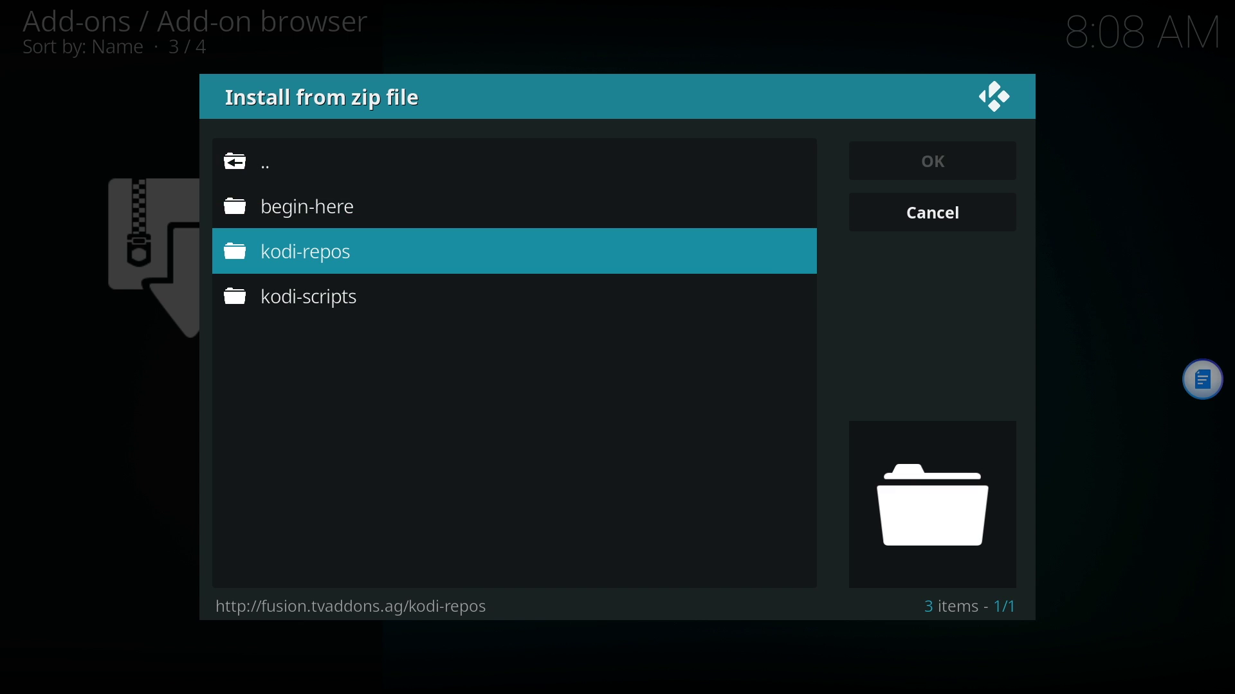
{"action": "key", "text": "Return"}
{"action": "key", "text": "Down"}
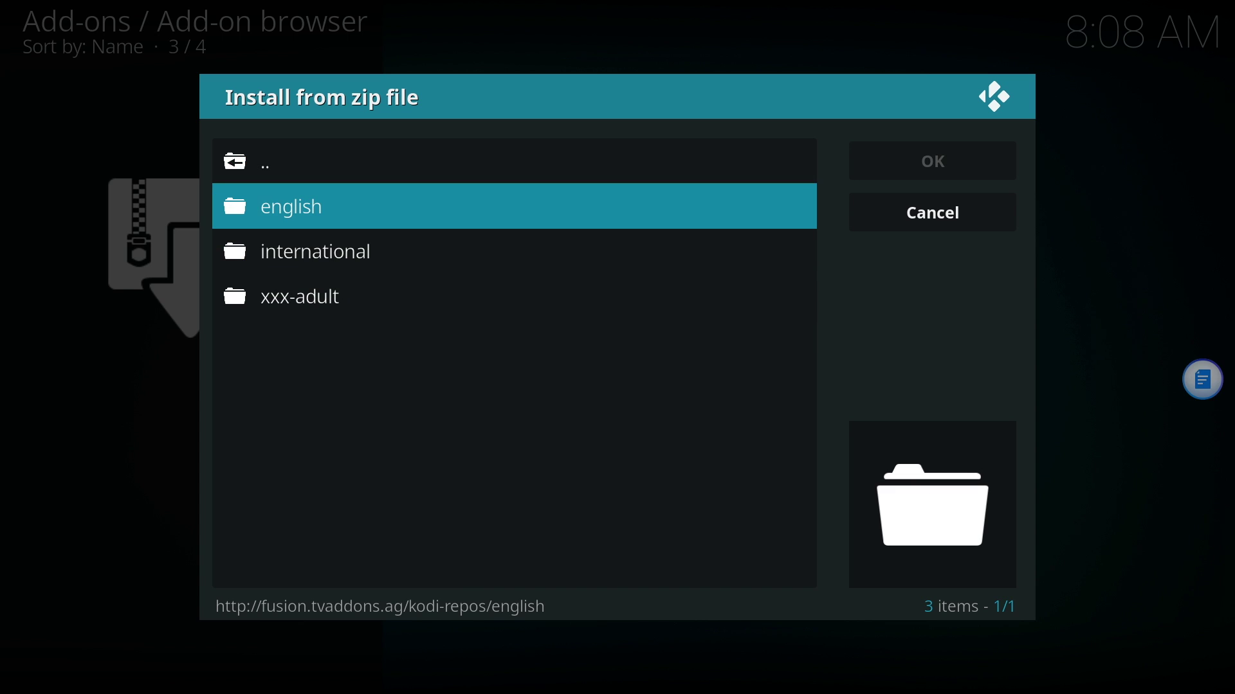
{"action": "key", "text": "Return"}
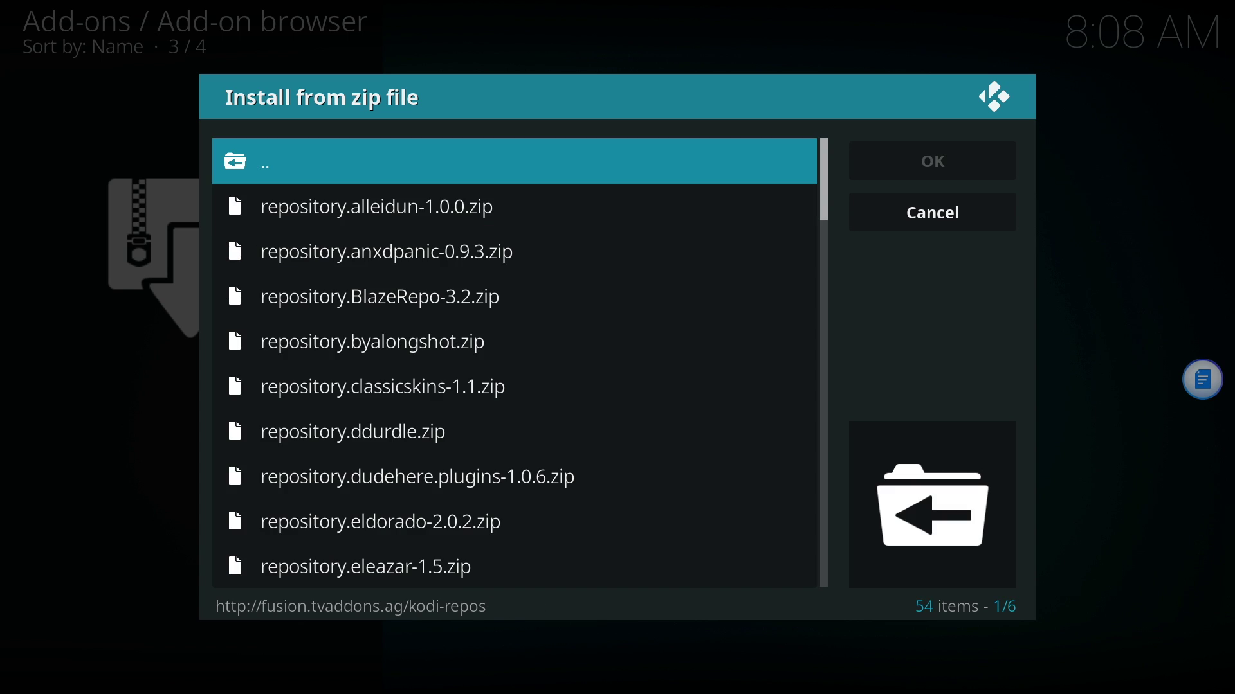
Install repository.xbmchub-1.0.7.zip from near the end of the english repositories folder
{"action": "key", "text": "Up"}
{"action": "key", "text": "Up"}
{"action": "key", "text": "Up"}
{"action": "key", "text": "Up"}
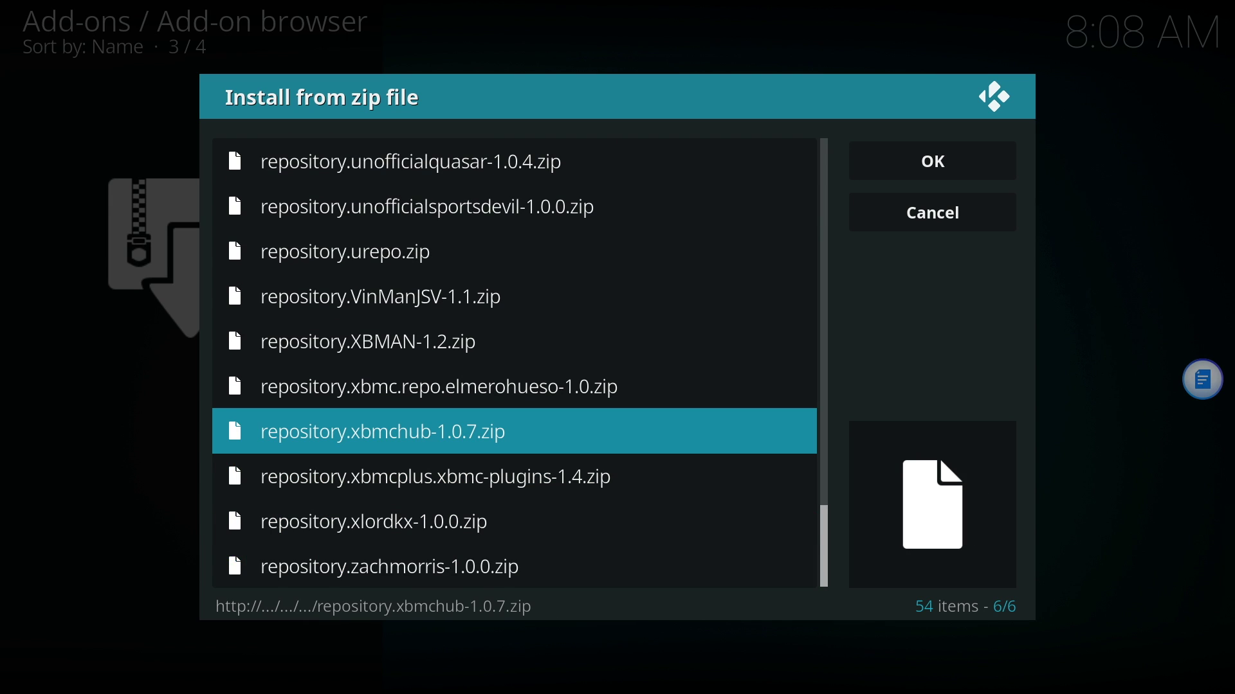
{"action": "key", "text": "Return"}
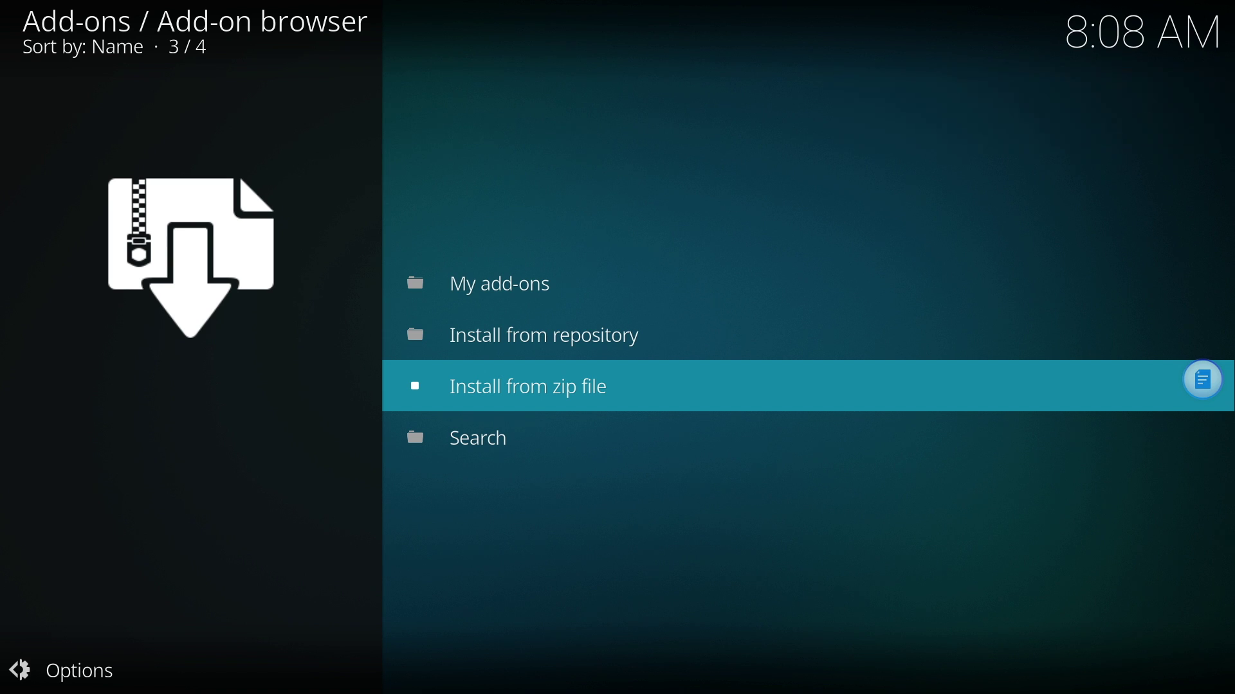
Start an installation from a zip file and browse the .fusion source to the kodi-repos/english folder
{"action": "key", "text": "Return"}
{"action": "key", "text": "Down"}
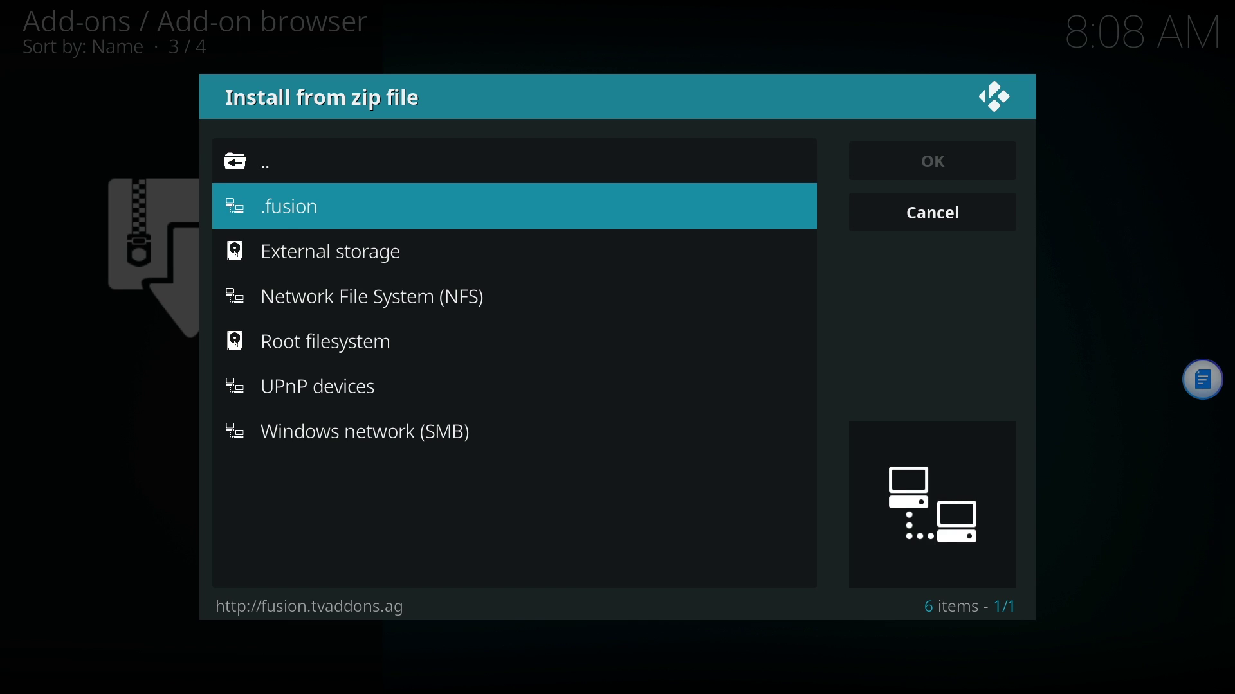
{"action": "key", "text": "Return"}
{"action": "key", "text": "Down"}
{"action": "key", "text": "Down"}
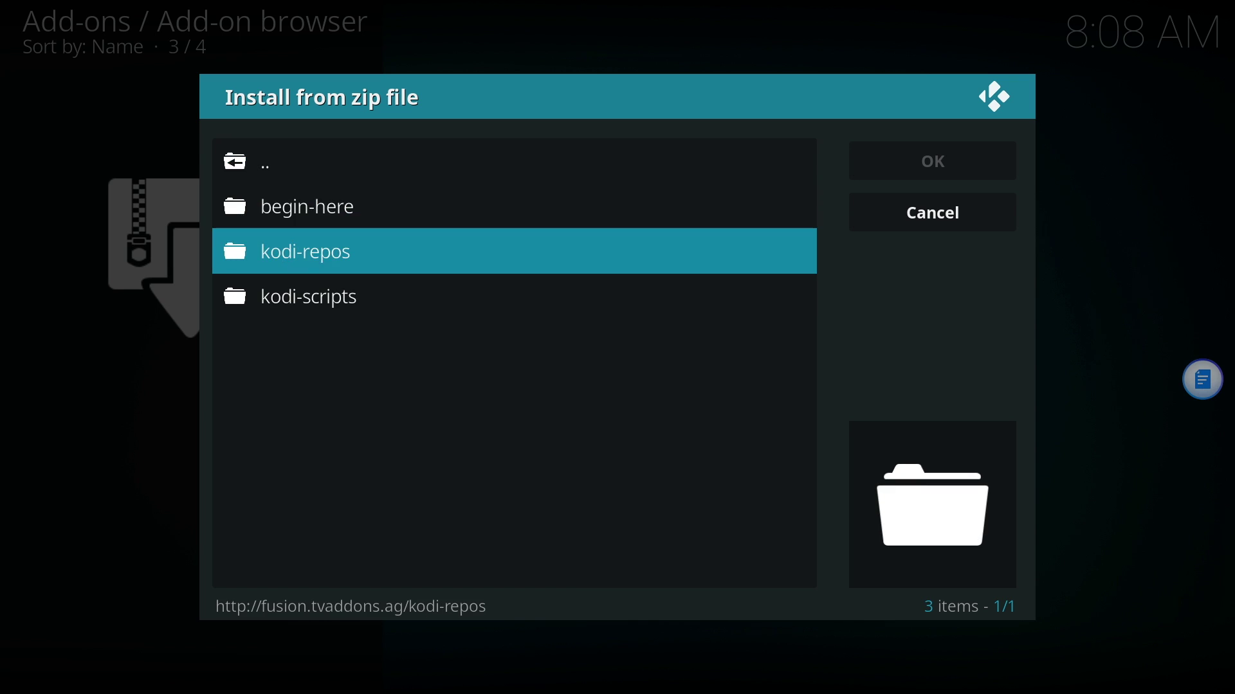
{"action": "key", "text": "Return"}
{"action": "key", "text": "Down"}
{"action": "key", "text": "Return"}
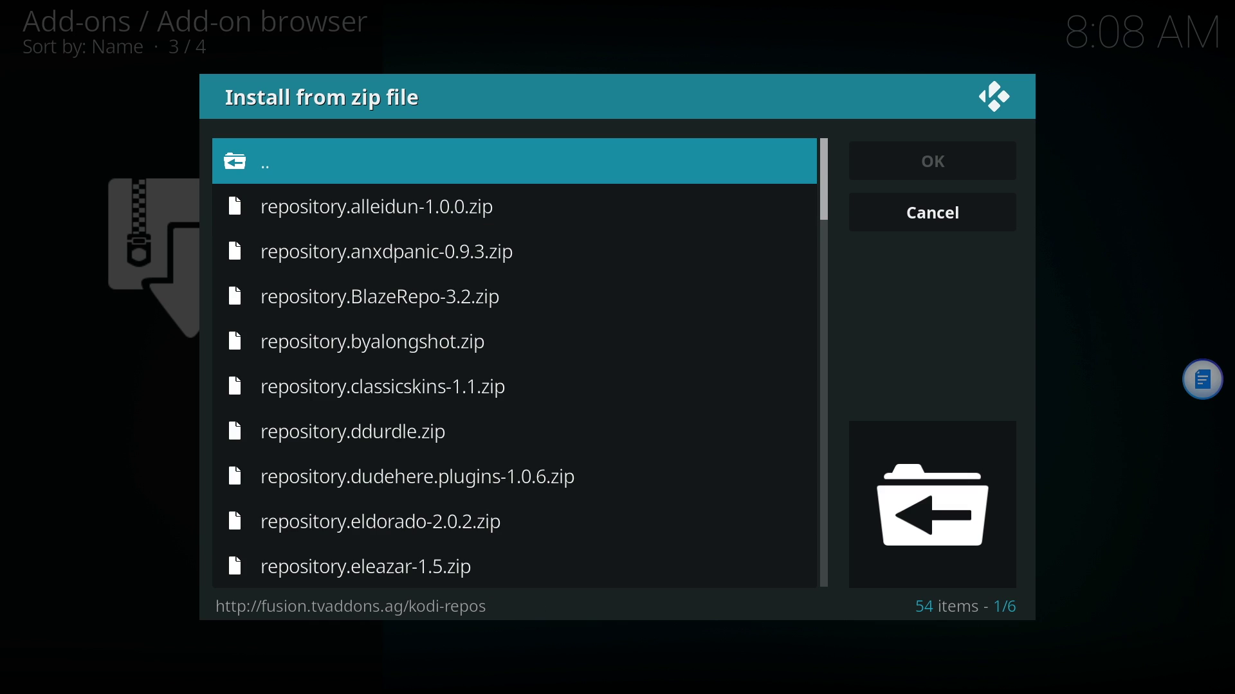
Install repository.metalkettle-1.7.1.zip from the english repositories folder
{"action": "key", "text": "Down"}
{"action": "key", "text": "Down"}
{"action": "key", "text": "Down"}
{"action": "key", "text": "Down"}
{"action": "key", "text": "Down"}
{"action": "key", "text": "Down"}
{"action": "key", "text": "Down"}
{"action": "key", "text": "Down"}
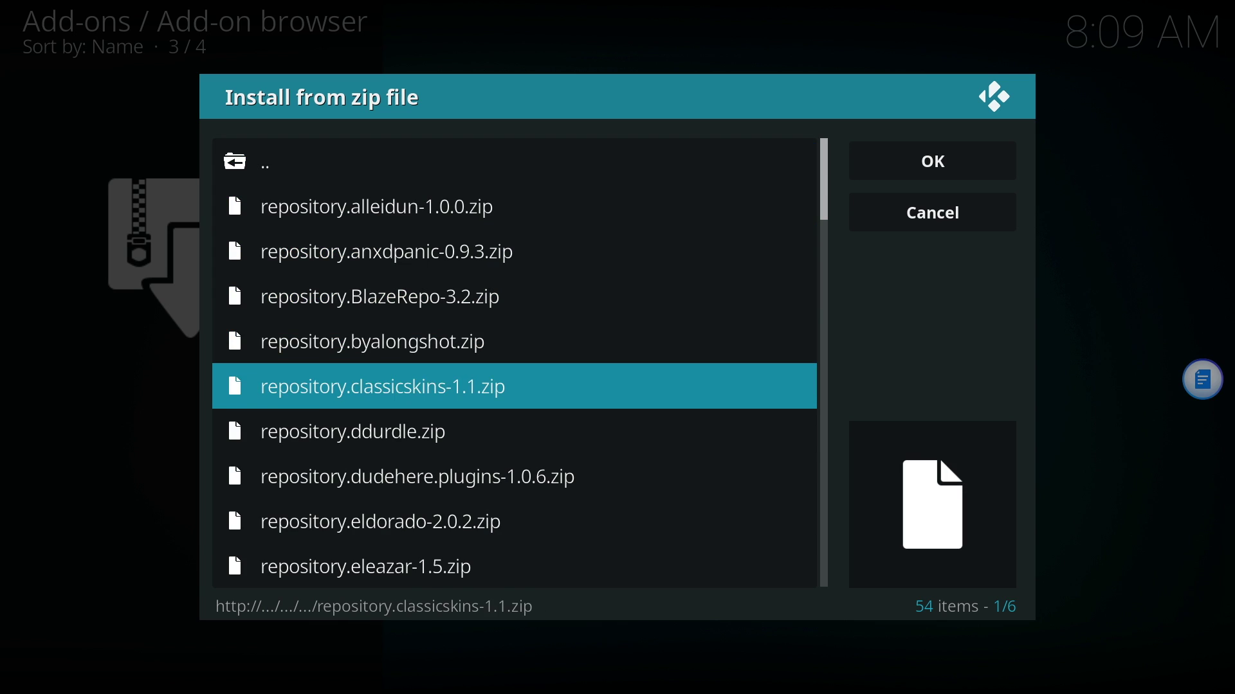
{"action": "key", "text": "Down"}
{"action": "key", "text": "Down"}
{"action": "key", "text": "Down"}
{"action": "key", "text": "Down"}
{"action": "key", "text": "Down"}
{"action": "key", "text": "Down"}
{"action": "key", "text": "Down"}
{"action": "key", "text": "Down"}
{"action": "key", "text": "Down"}
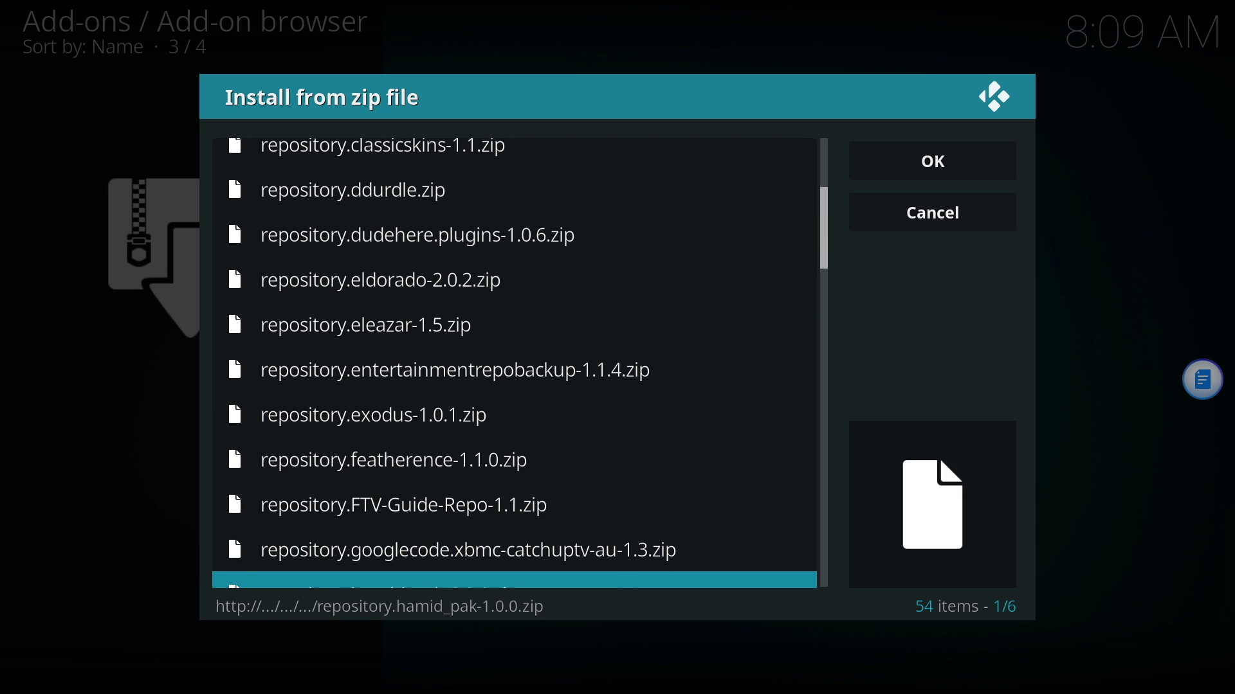
{"action": "key", "text": "Down"}
{"action": "key", "text": "Down"}
{"action": "key", "text": "Down"}
{"action": "key", "text": "Down"}
{"action": "key", "text": "Down"}
{"action": "key", "text": "Down"}
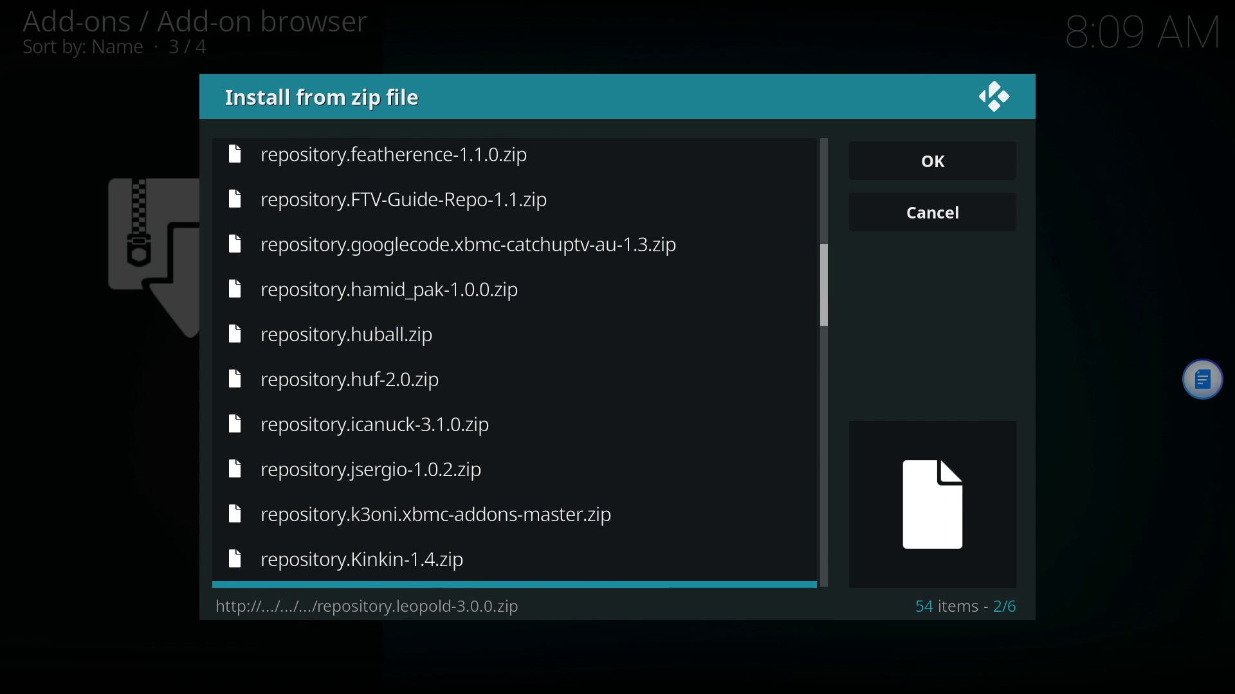
{"action": "key", "text": "Down"}
{"action": "key", "text": "Down"}
{"action": "key", "text": "Down"}
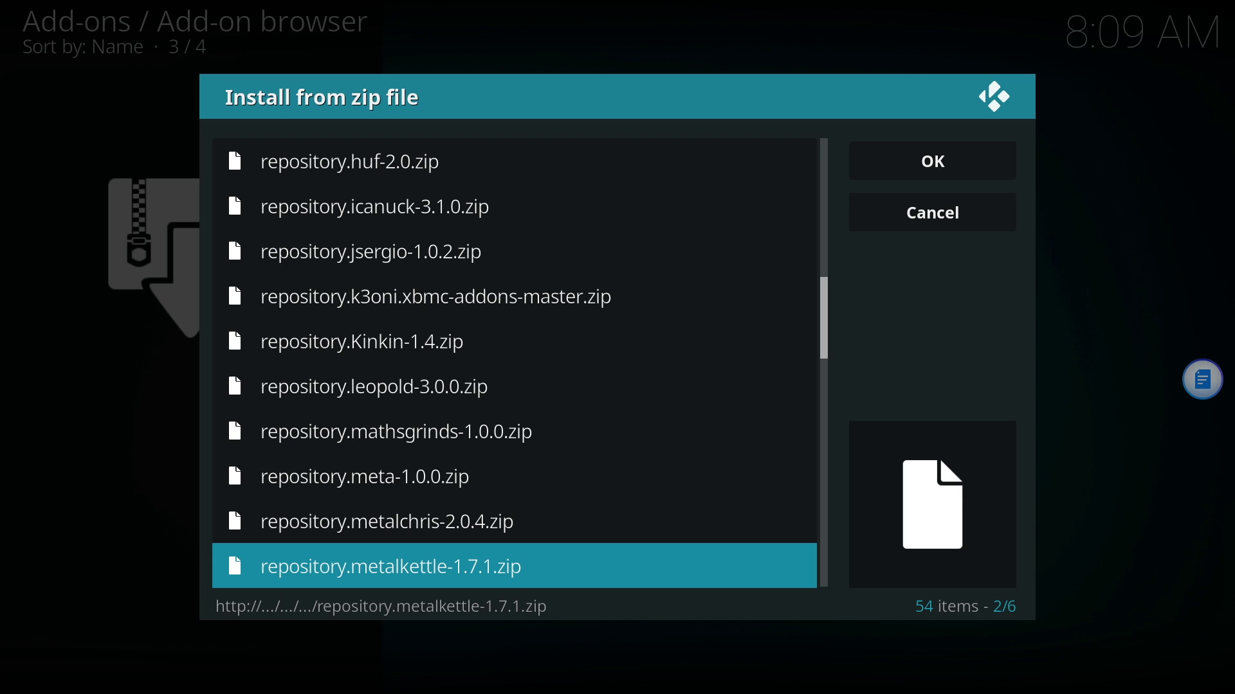
{"action": "key", "text": "Return"}
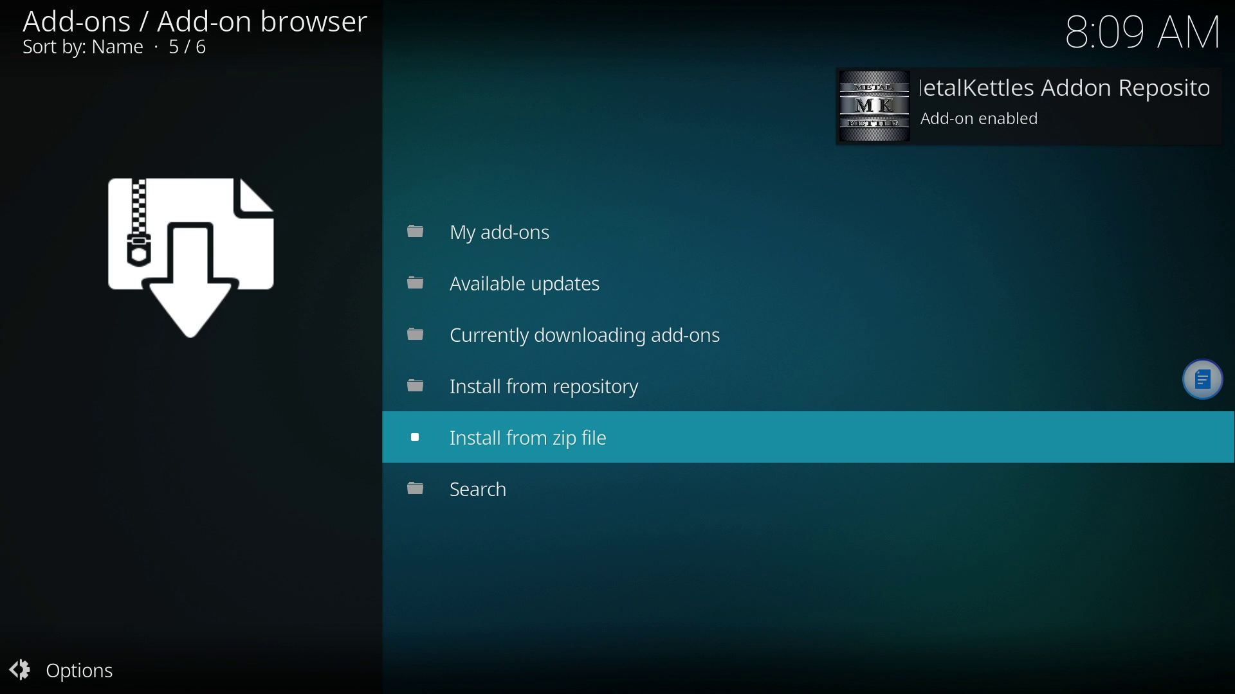
Start another installation from a zip file and open kodi-repos/english in the .fusion source
{"action": "key", "text": "Return"}
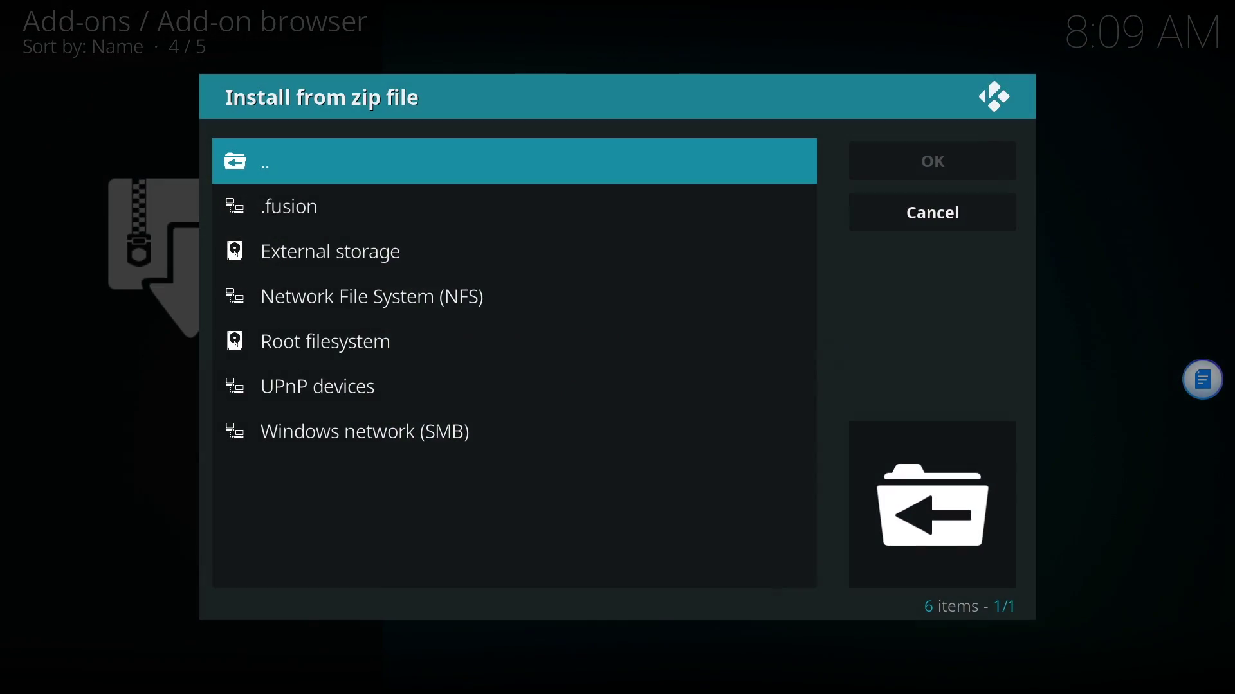
{"action": "key", "text": "Down"}
{"action": "key", "text": "Return"}
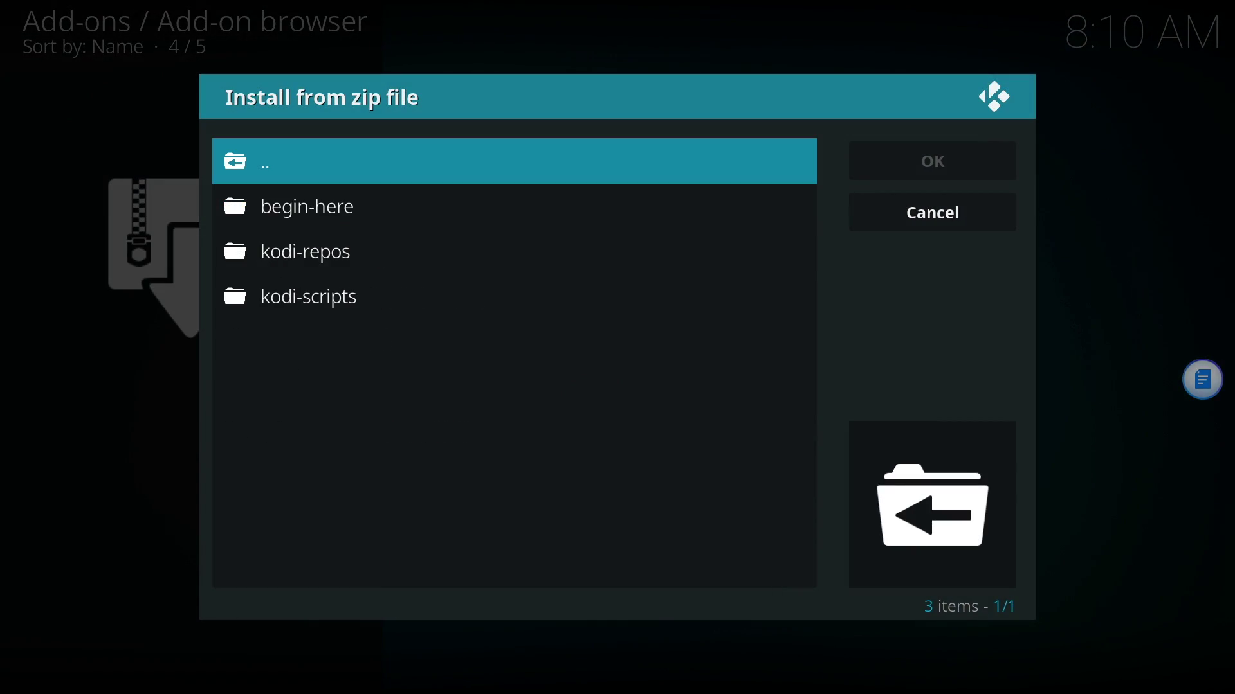
{"action": "key", "text": "Down"}
{"action": "key", "text": "Down"}
{"action": "key", "text": "Return"}
{"action": "key", "text": "Down"}
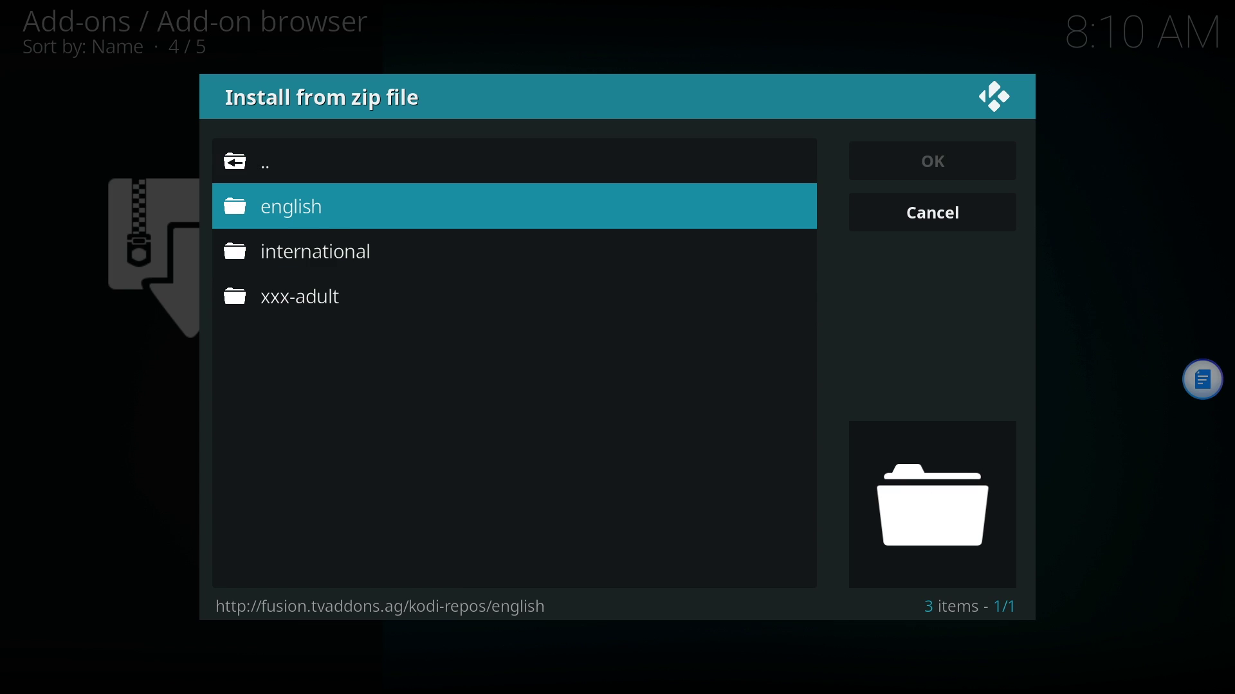
{"action": "key", "text": "Return"}
Install repository.podgod-1.7.zip from the english repositories folder
{"action": "key", "text": "Up"}
{"action": "key", "text": "Up"}
{"action": "key", "text": "Up"}
{"action": "key", "text": "Up"}
{"action": "key", "text": "Up"}
{"action": "key", "text": "Up"}
{"action": "key", "text": "Up"}
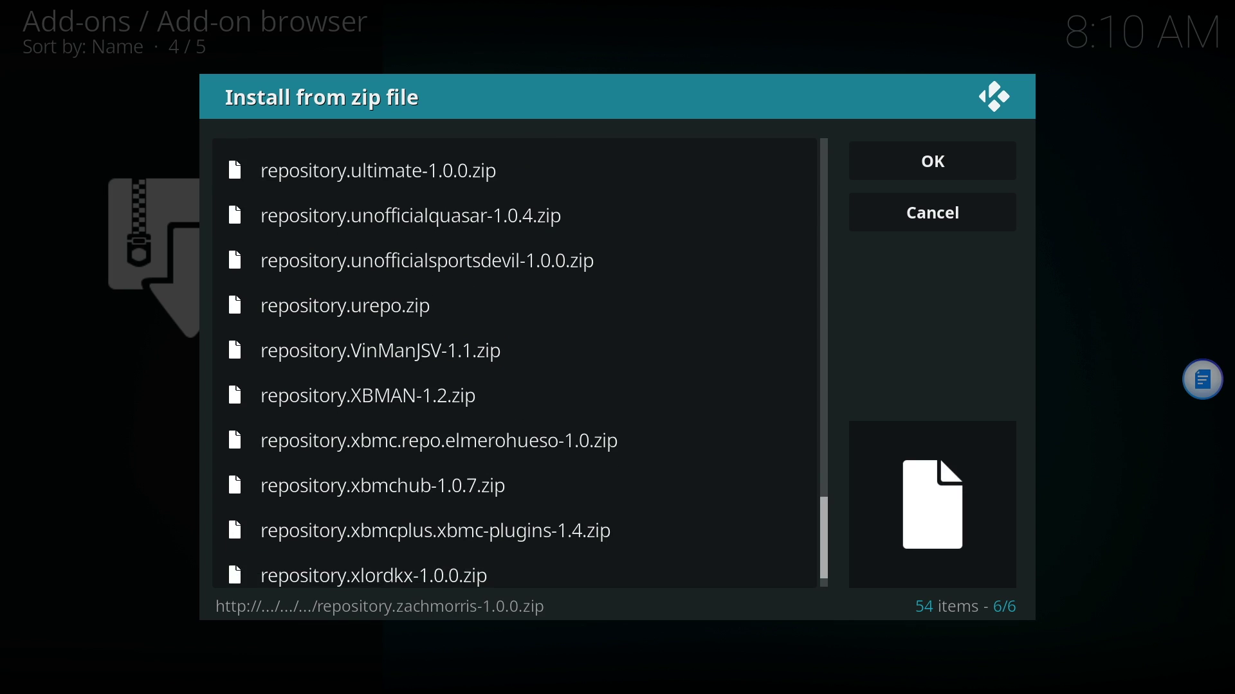
{"action": "key", "text": "Up"}
{"action": "key", "text": "Up"}
{"action": "key", "text": "Up"}
{"action": "key", "text": "Up"}
{"action": "key", "text": "Up"}
{"action": "key", "text": "Up"}
{"action": "key", "text": "Up"}
{"action": "key", "text": "Up"}
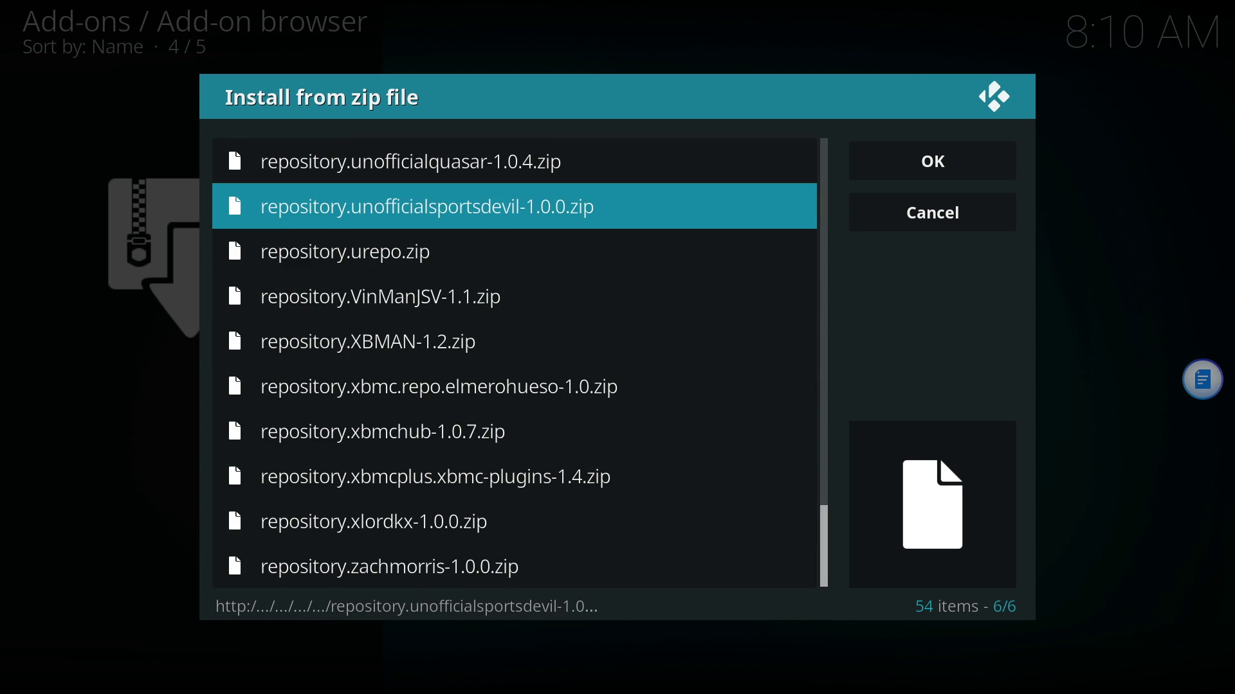
{"action": "key", "text": "Up"}
{"action": "key", "text": "Up"}
{"action": "key", "text": "Up"}
{"action": "key", "text": "Up"}
{"action": "key", "text": "Up"}
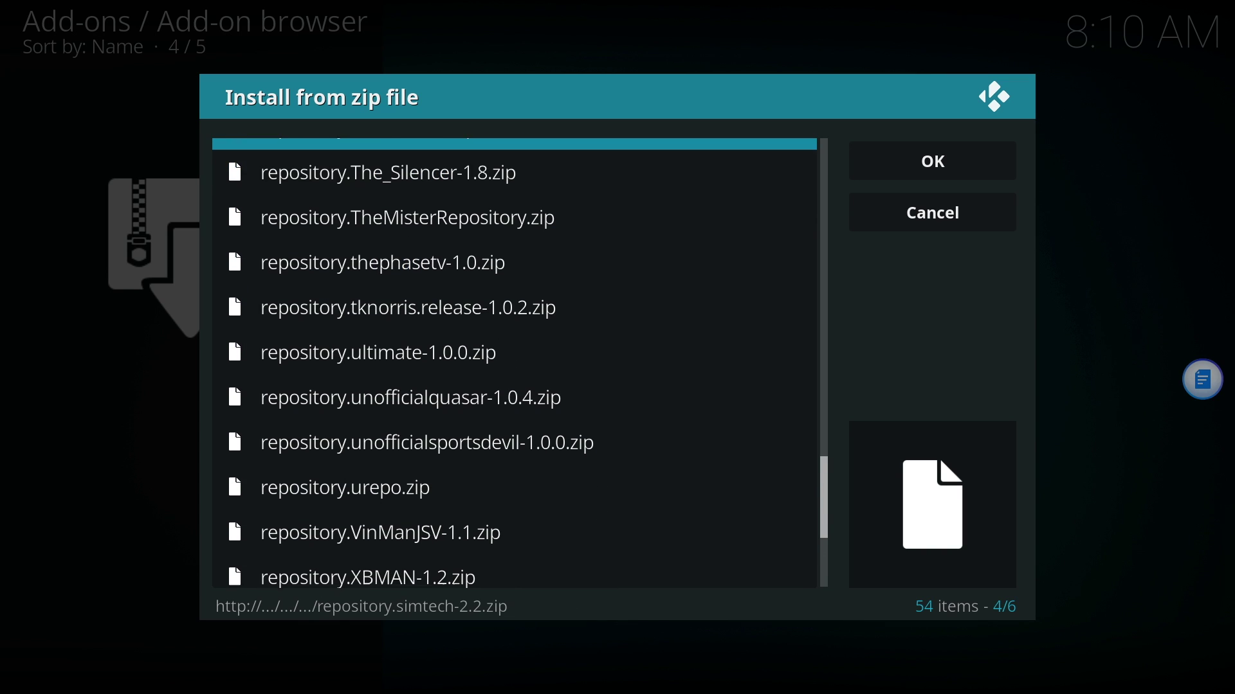
{"action": "key", "text": "Up"}
{"action": "key", "text": "Up"}
{"action": "key", "text": "Up"}
{"action": "key", "text": "Up"}
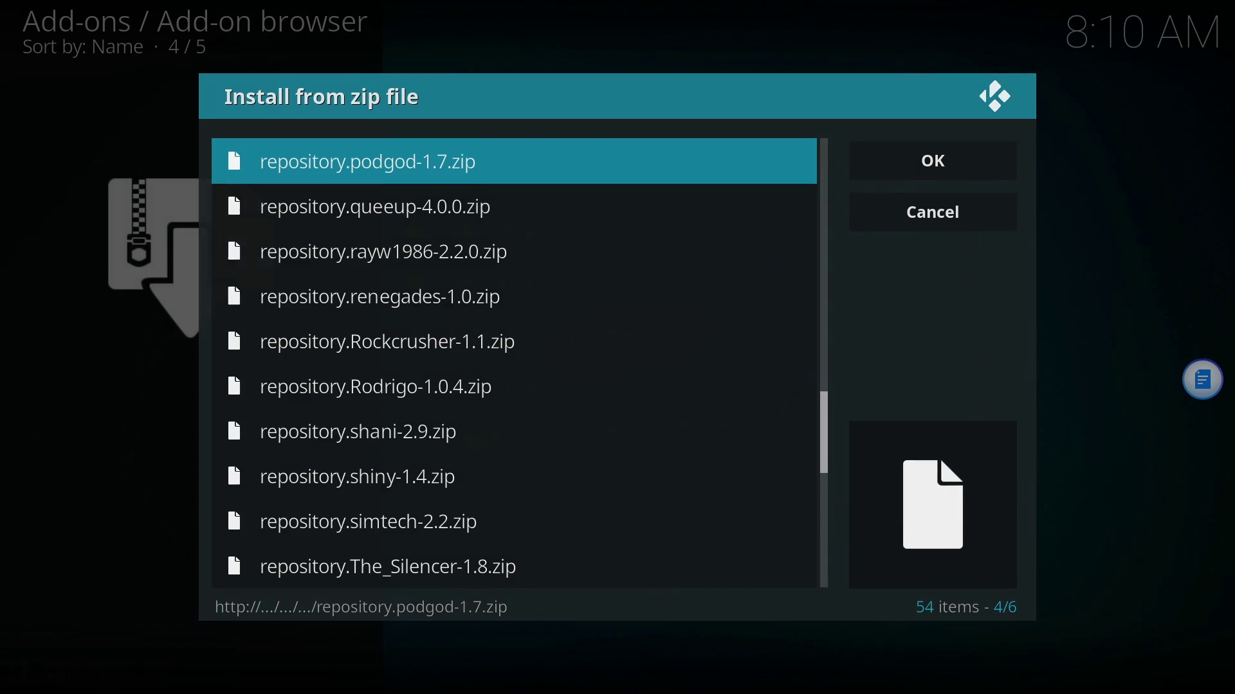
{"action": "key", "text": "Return"}
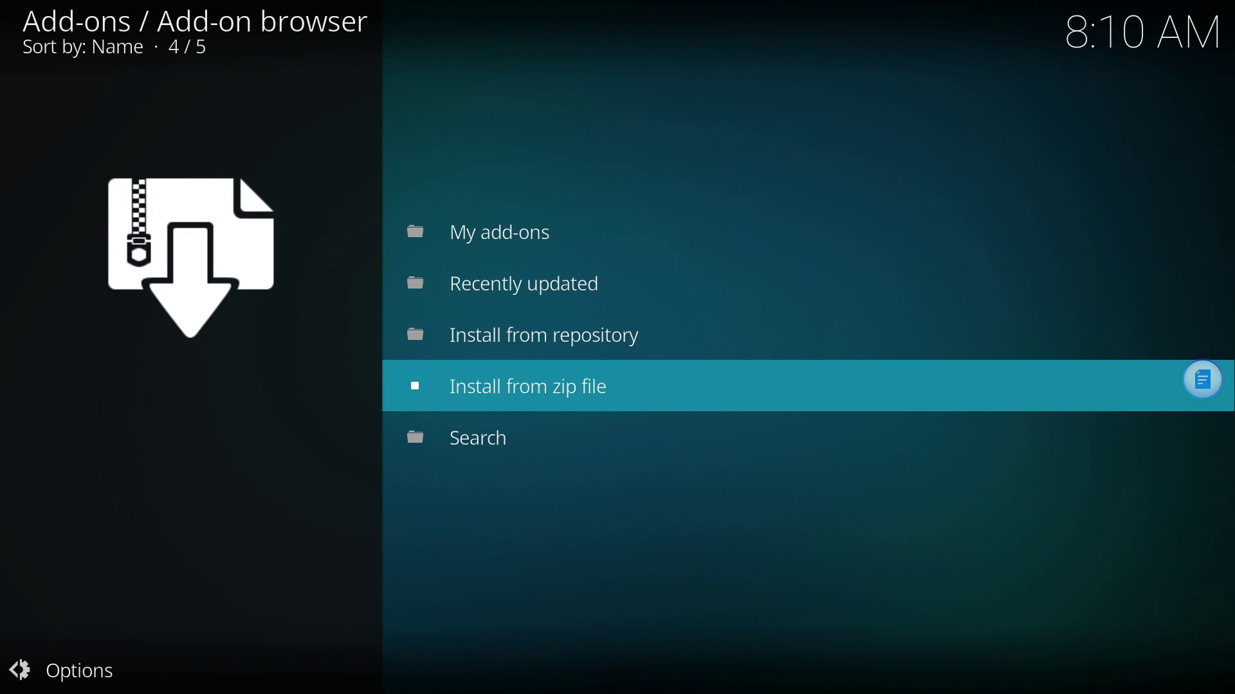
Begin one more installation from a zip file, going to kodi-repos/english in the .fusion source
{"action": "key", "text": "Return"}
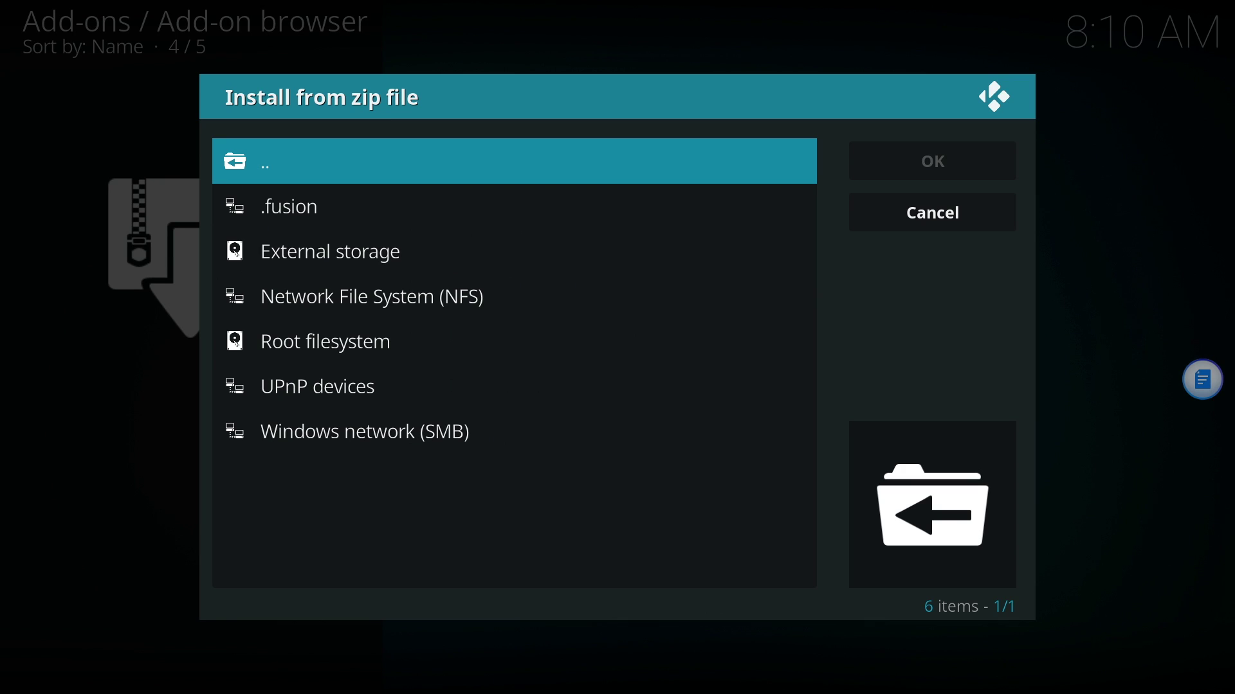
{"action": "key", "text": "Down"}
{"action": "key", "text": "Return"}
{"action": "key", "text": "Down"}
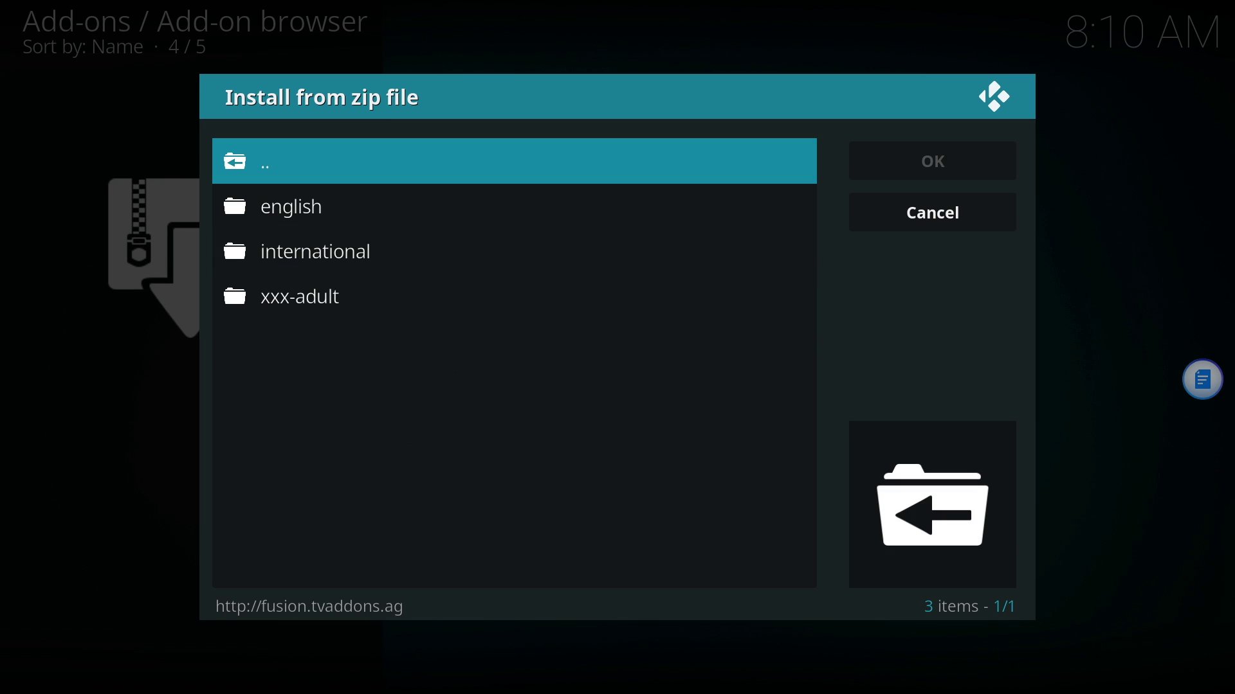
{"action": "key", "text": "Down"}
{"action": "key", "text": "Return"}
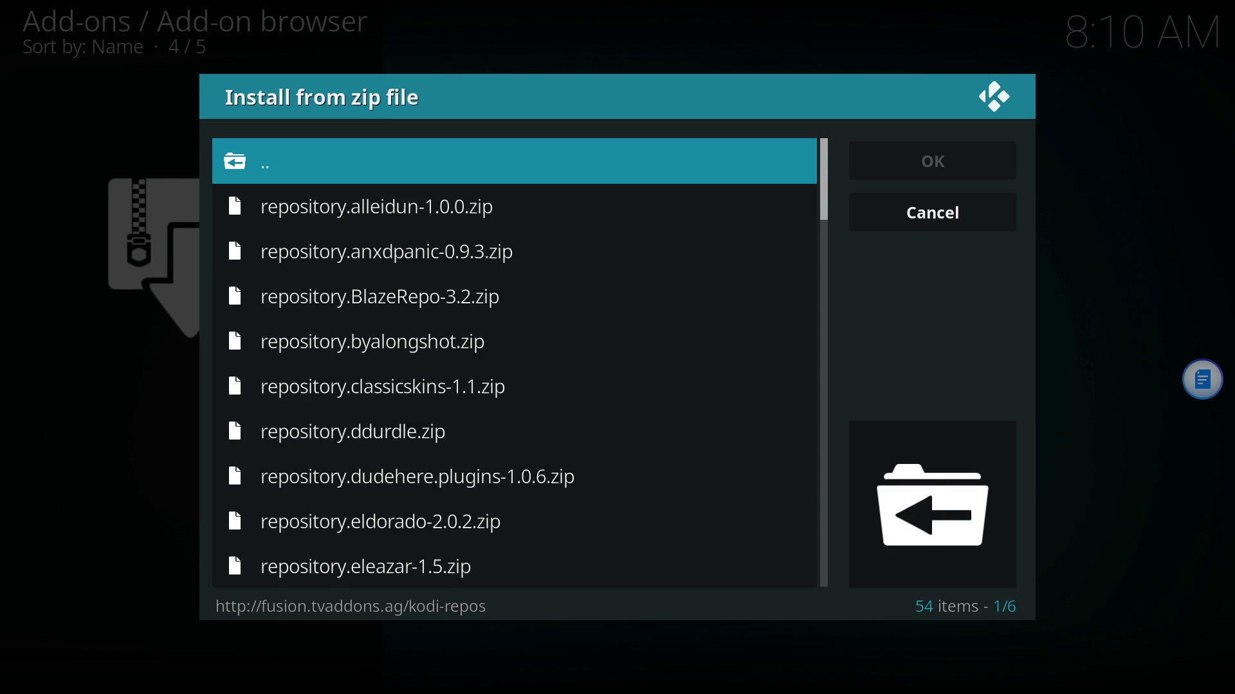
Install repository.unofficialsportsdevil-1.0.0.zip from near the end of the english repositories folder
{"action": "key", "text": "Up"}
{"action": "key", "text": "Up"}
{"action": "key", "text": "Up"}
{"action": "key", "text": "Up"}
{"action": "key", "text": "Up"}
{"action": "key", "text": "Up"}
{"action": "key", "text": "Up"}
{"action": "key", "text": "Up"}
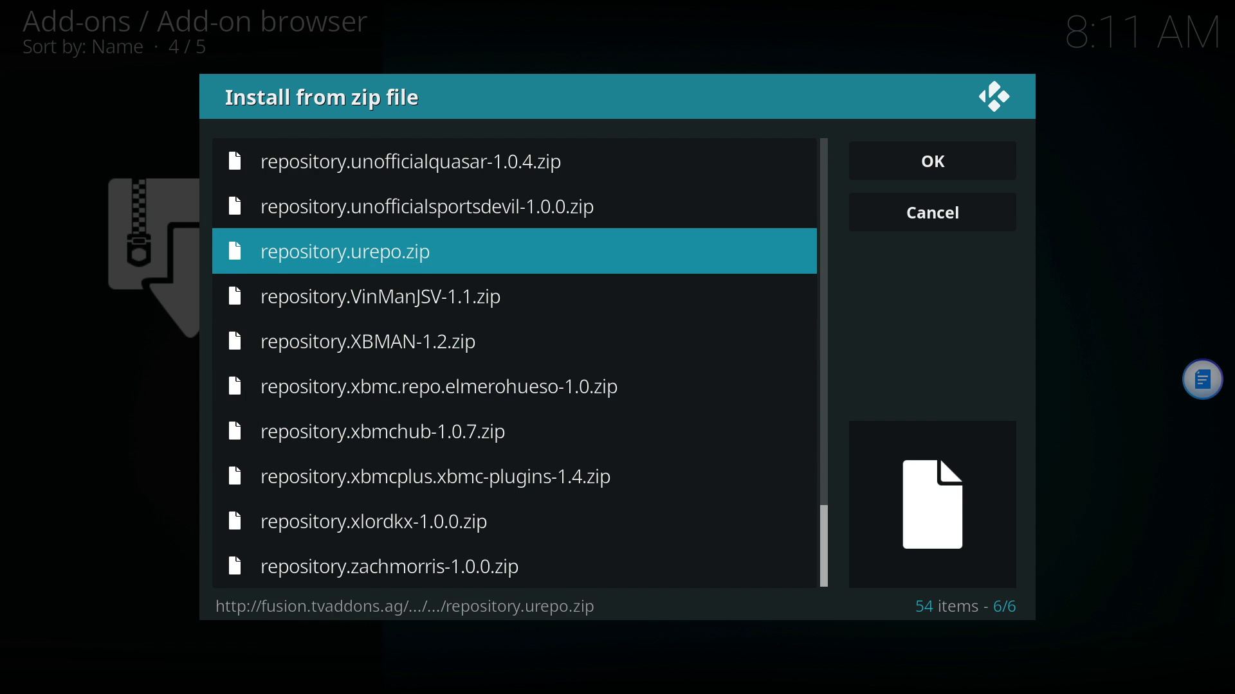
{"action": "key", "text": "Up"}
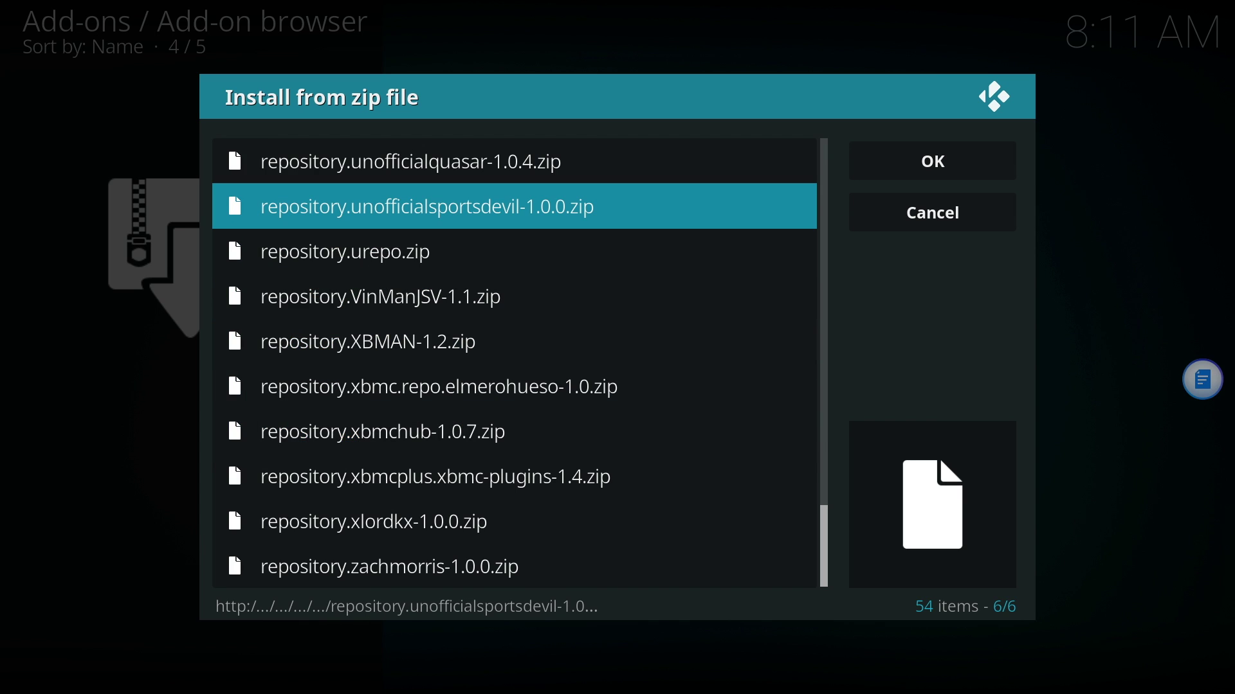
{"action": "key", "text": "Return"}
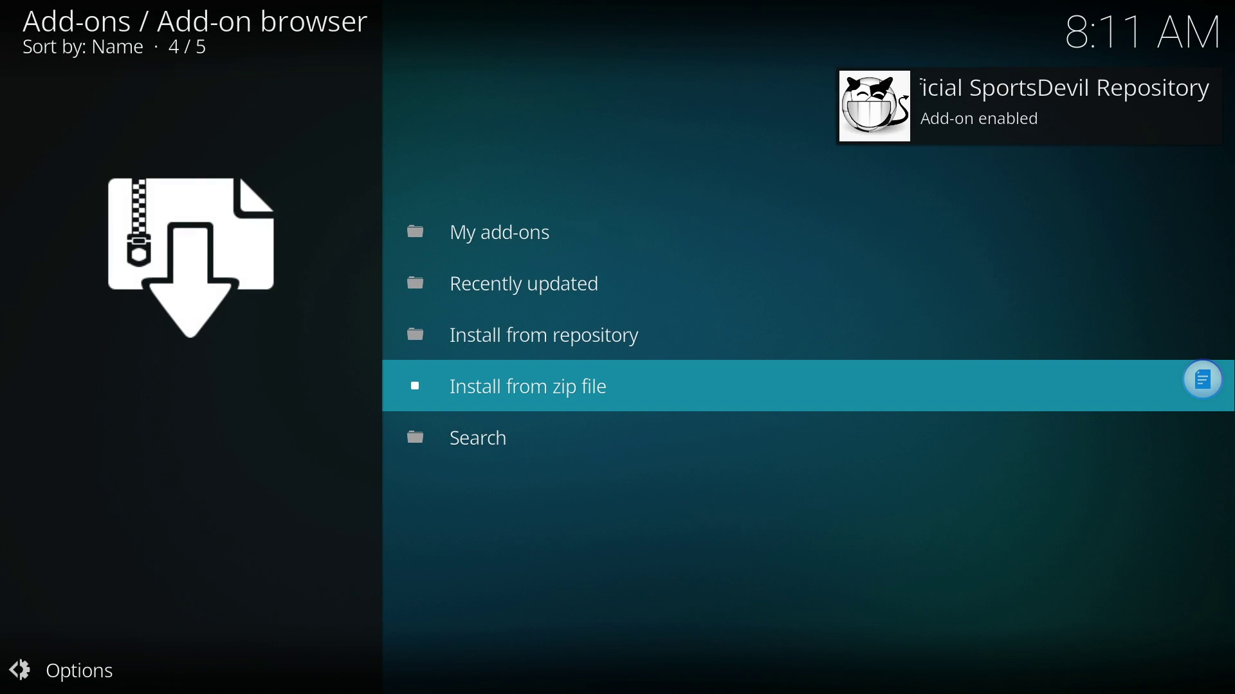
Choose to install add-ons from a repository and open the Exodus repository
{"action": "key", "text": "Up"}
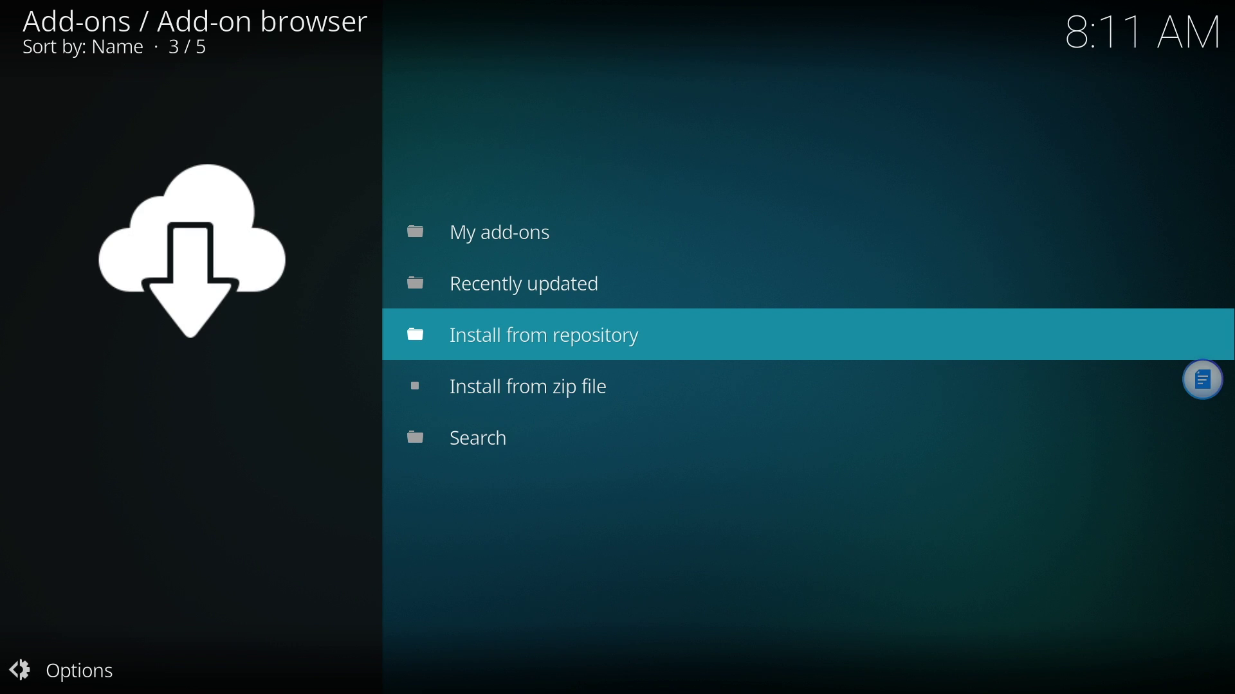
{"action": "key", "text": "Return"}
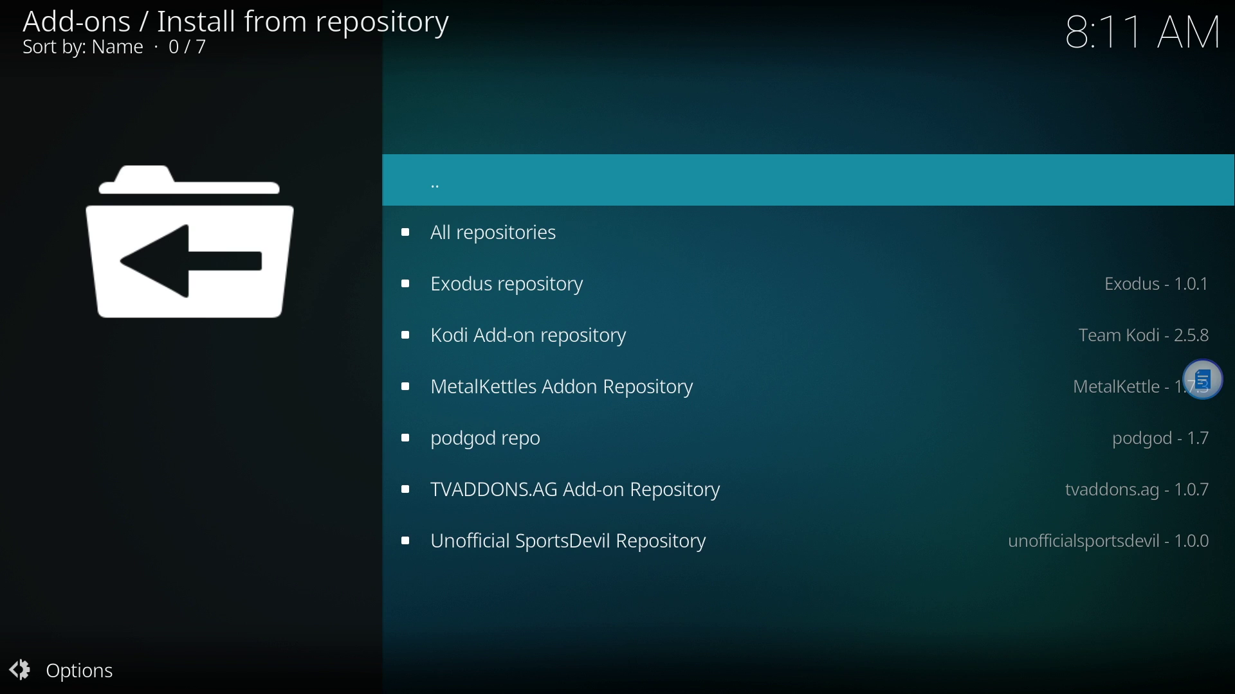
{"action": "key", "text": "Down"}
{"action": "key", "text": "Down"}
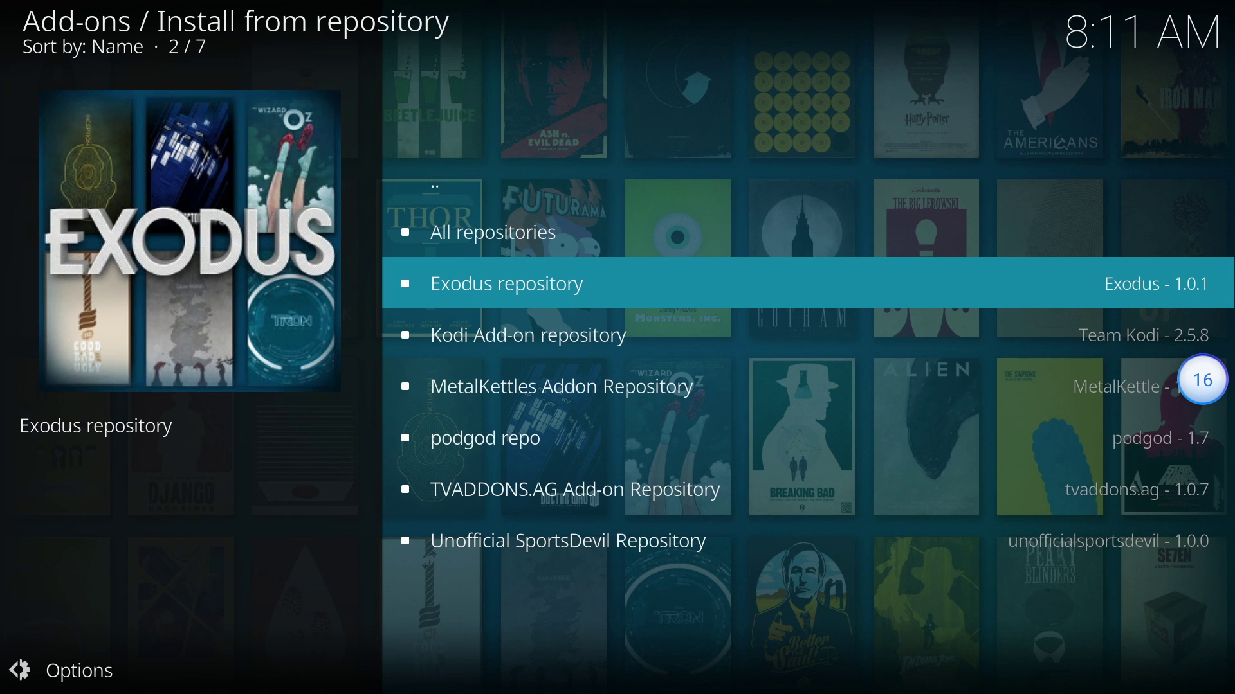
{"action": "key", "text": "Return"}
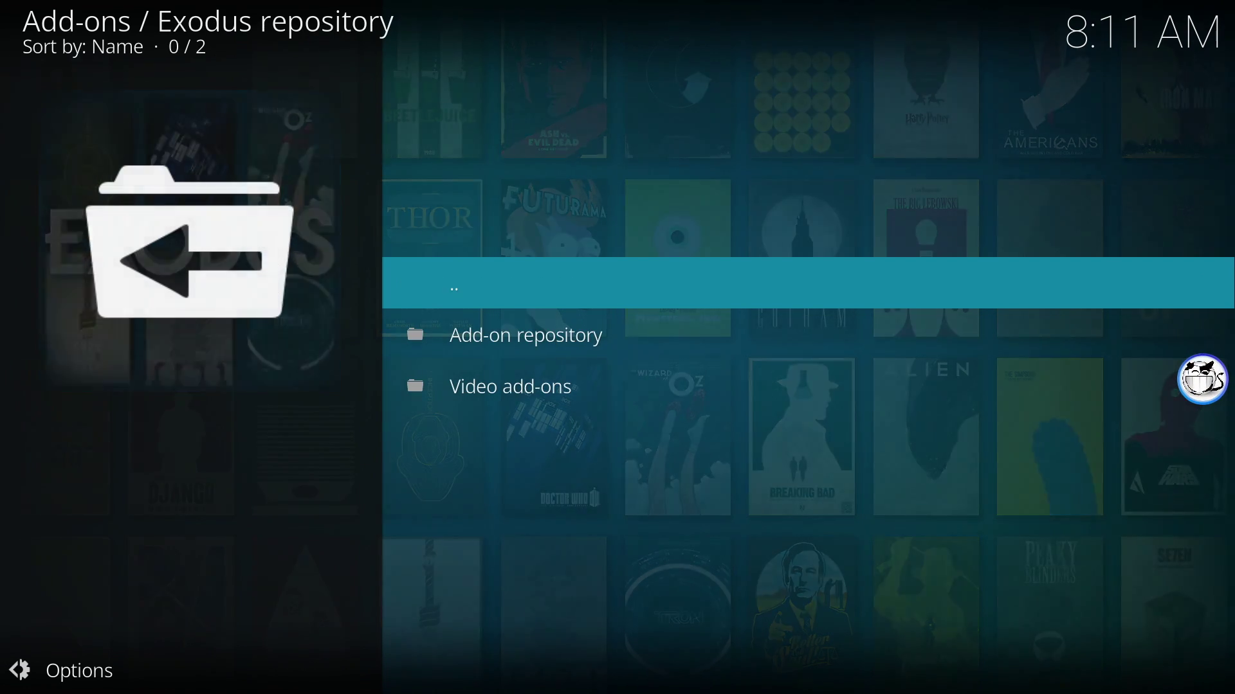
Install the Exodus add-on from the Exodus repository's video add-ons
{"action": "key", "text": "Down"}
{"action": "key", "text": "Down"}
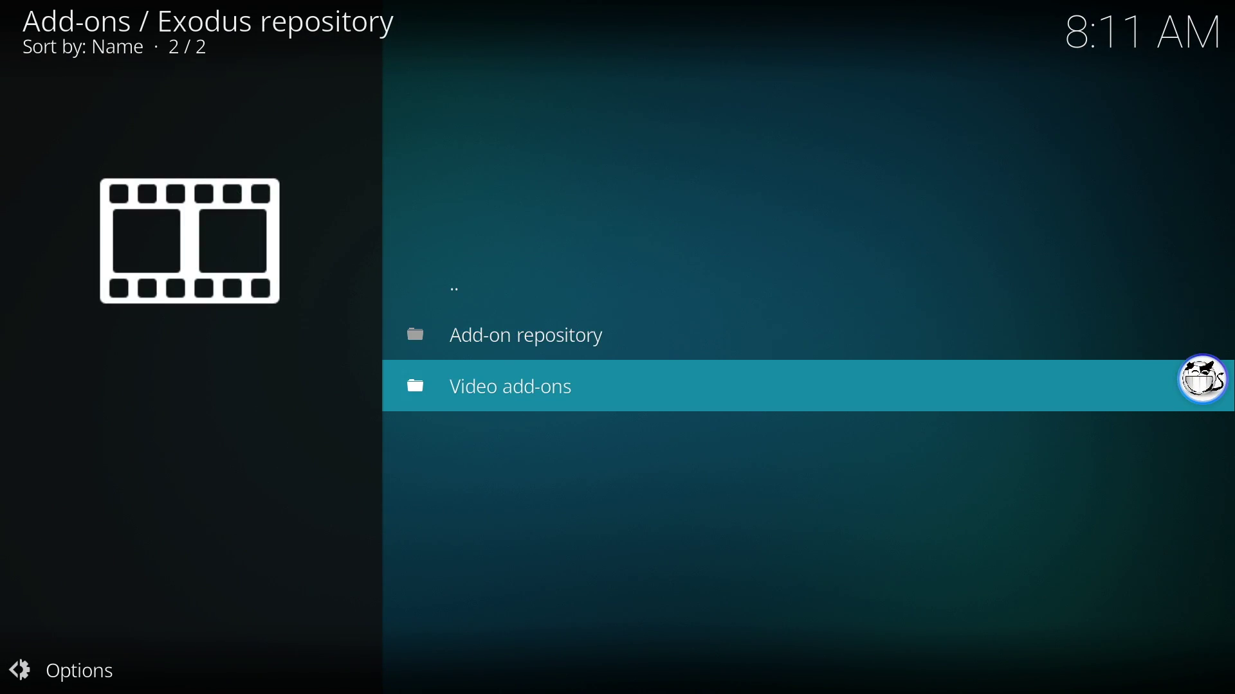
{"action": "key", "text": "Return"}
{"action": "key", "text": "Down"}
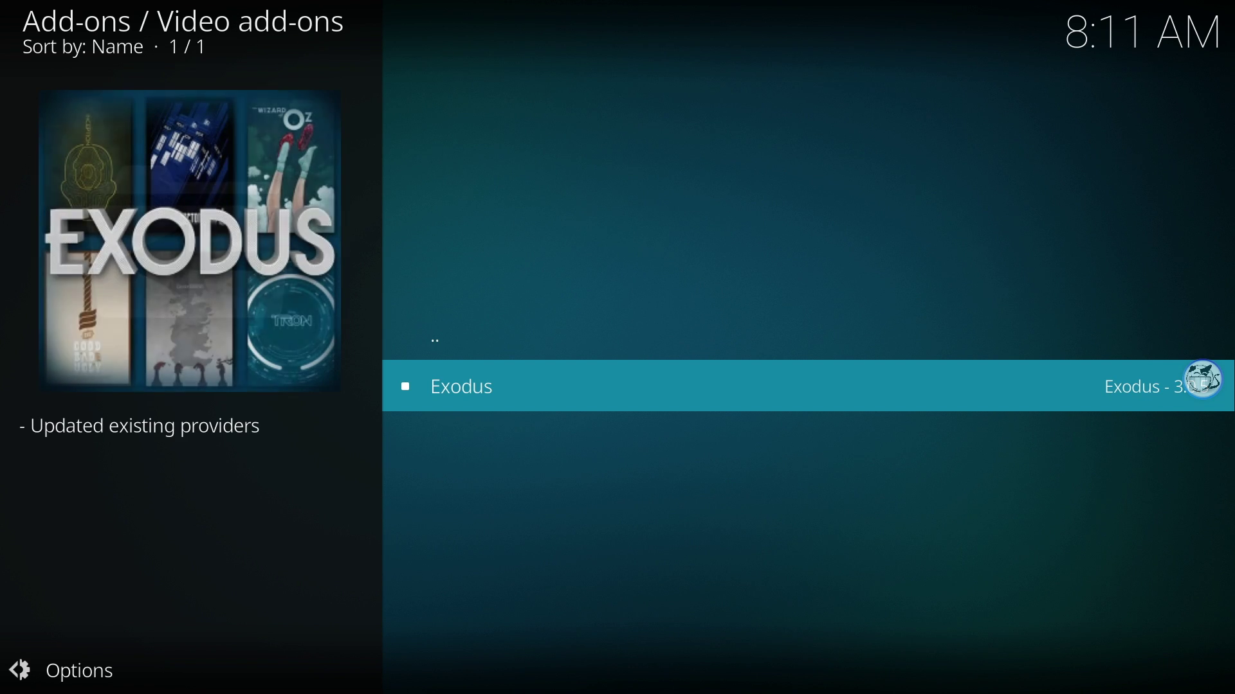
{"action": "key", "text": "Return"}
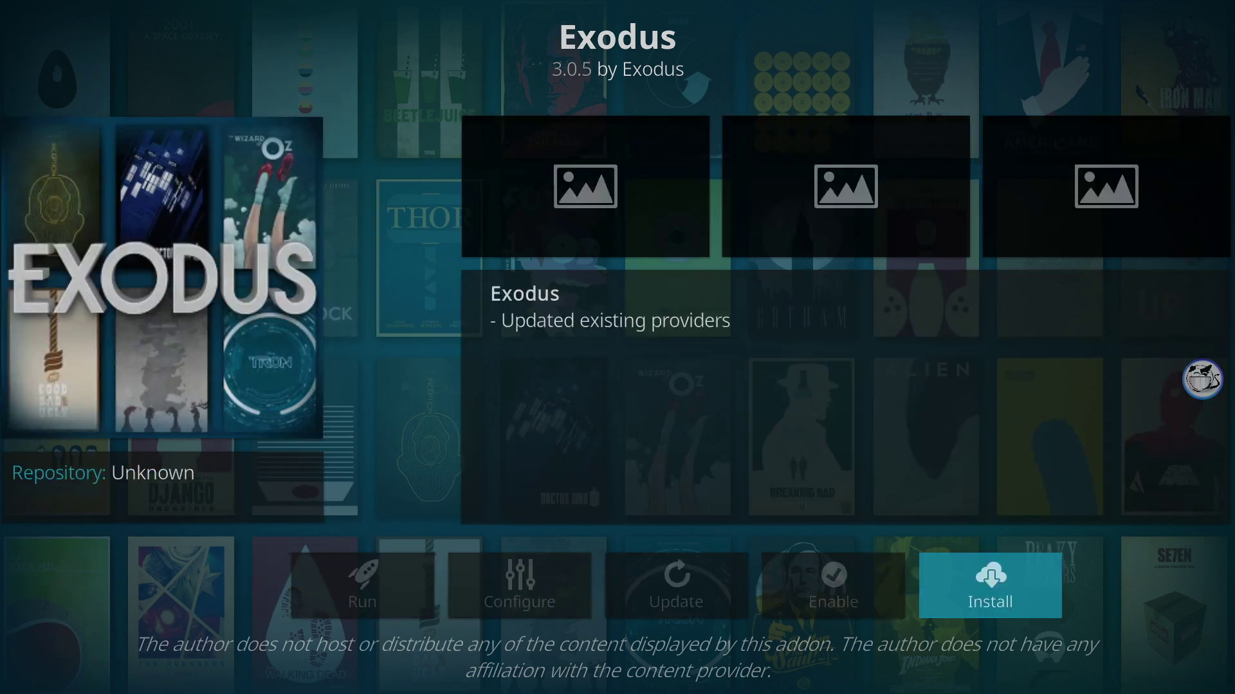
{"action": "key", "text": "Return"}
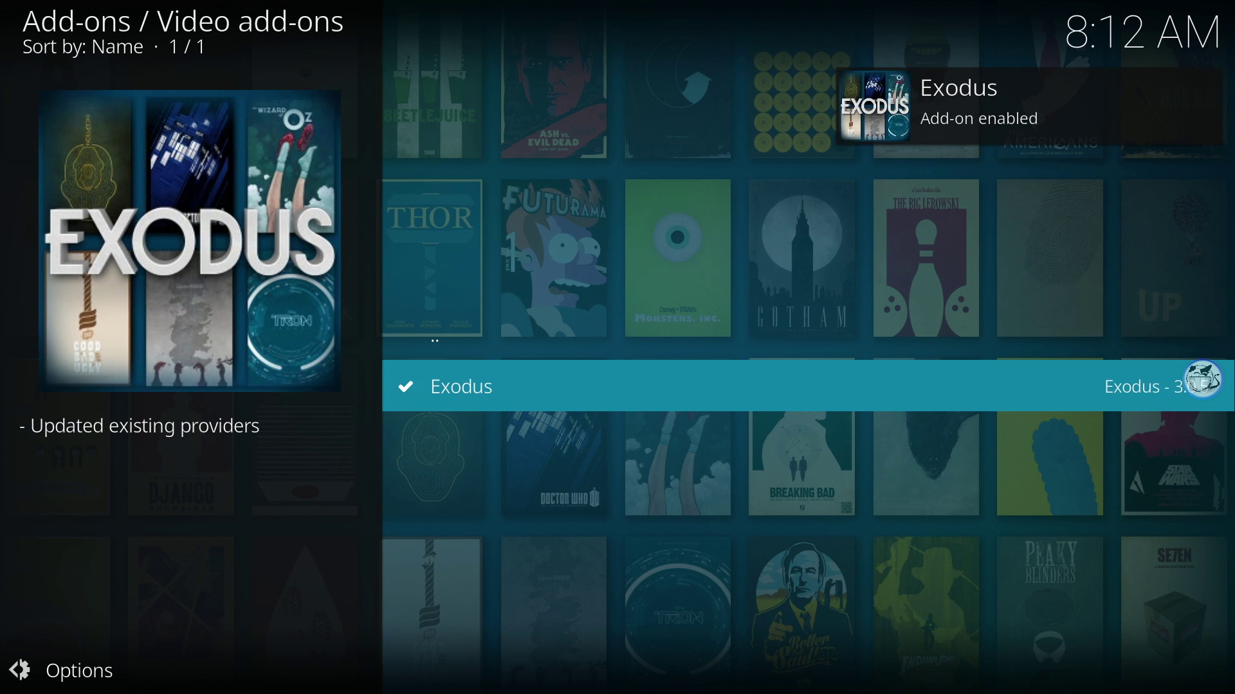
Leave the Exodus repository and open the video add-ons of the MetalKettles Addon Repository
{"action": "key", "text": "BackSpace"}
{"action": "key", "text": "BackSpace"}
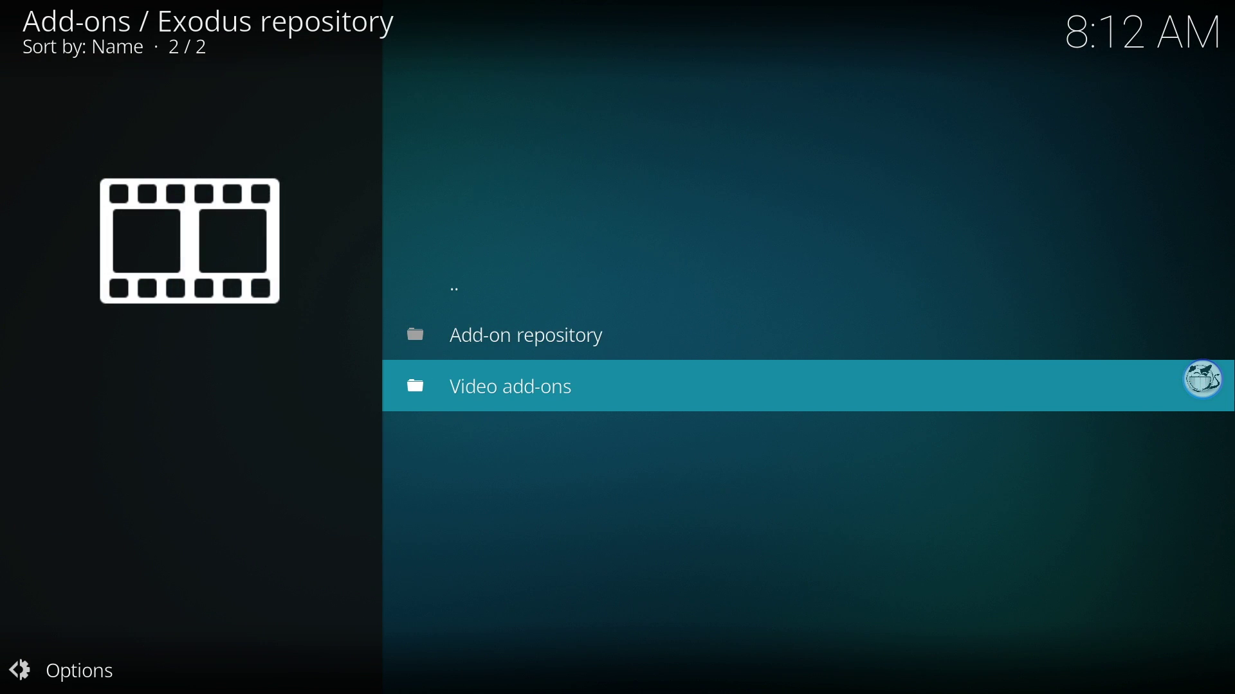
{"action": "key", "text": "Down"}
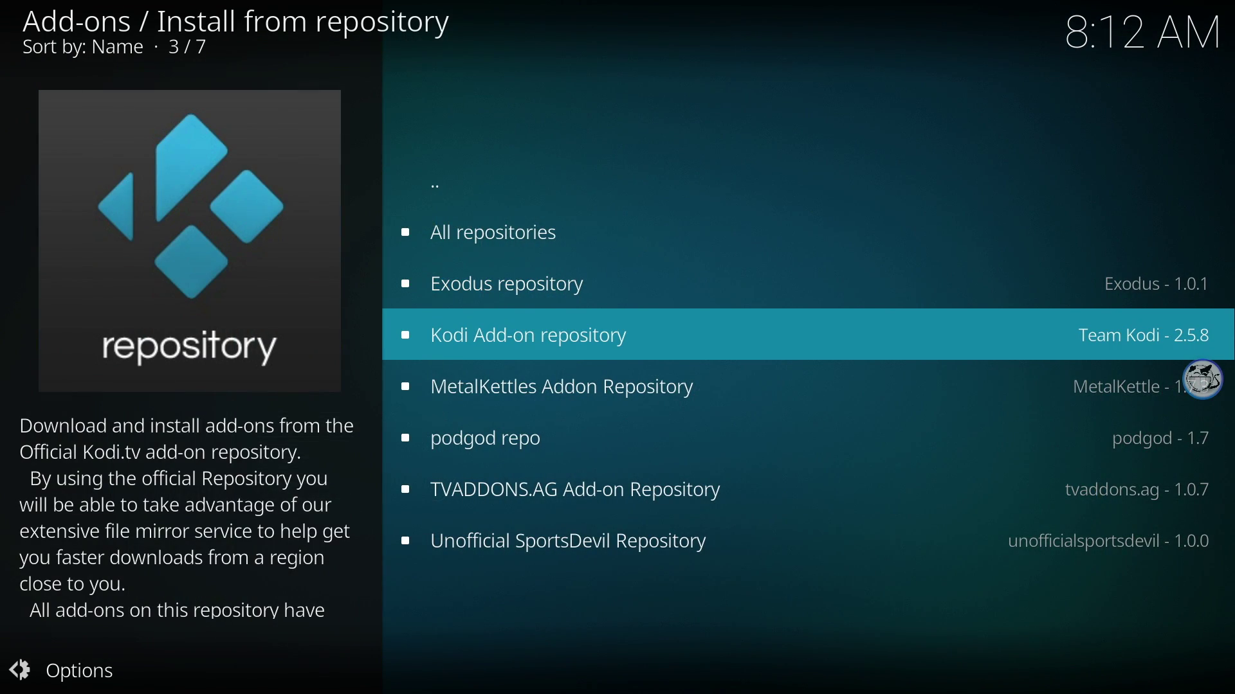
{"action": "key", "text": "Down"}
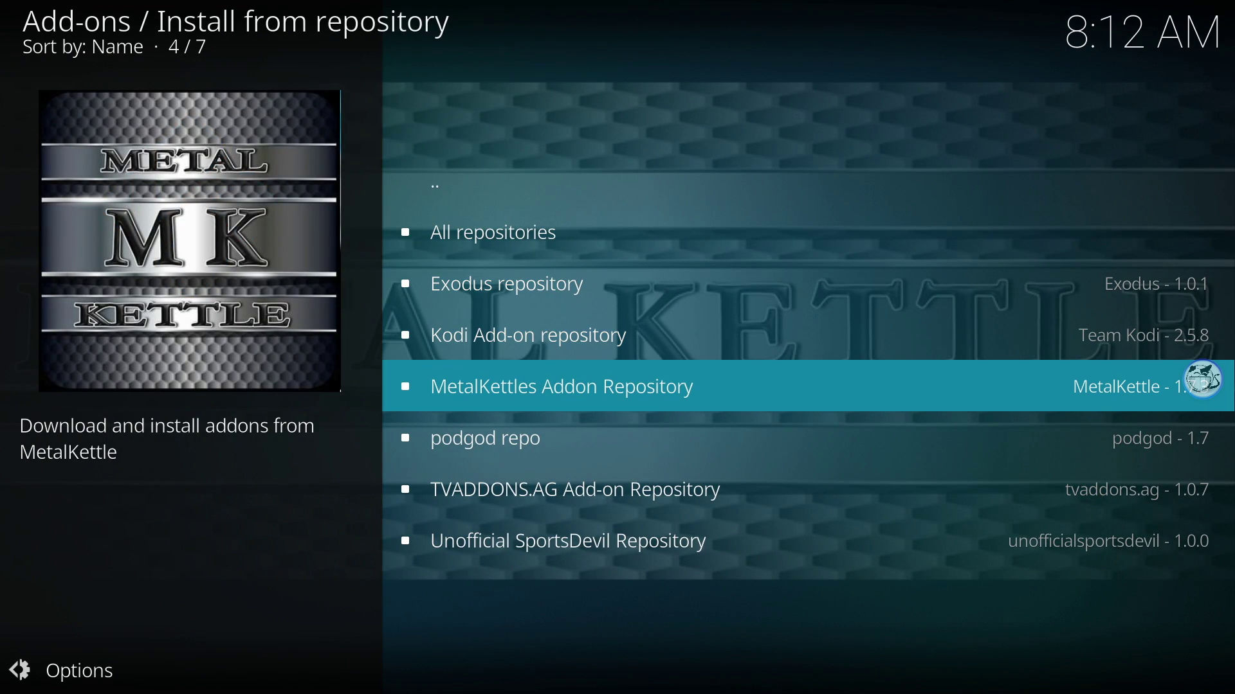
{"action": "key", "text": "Return"}
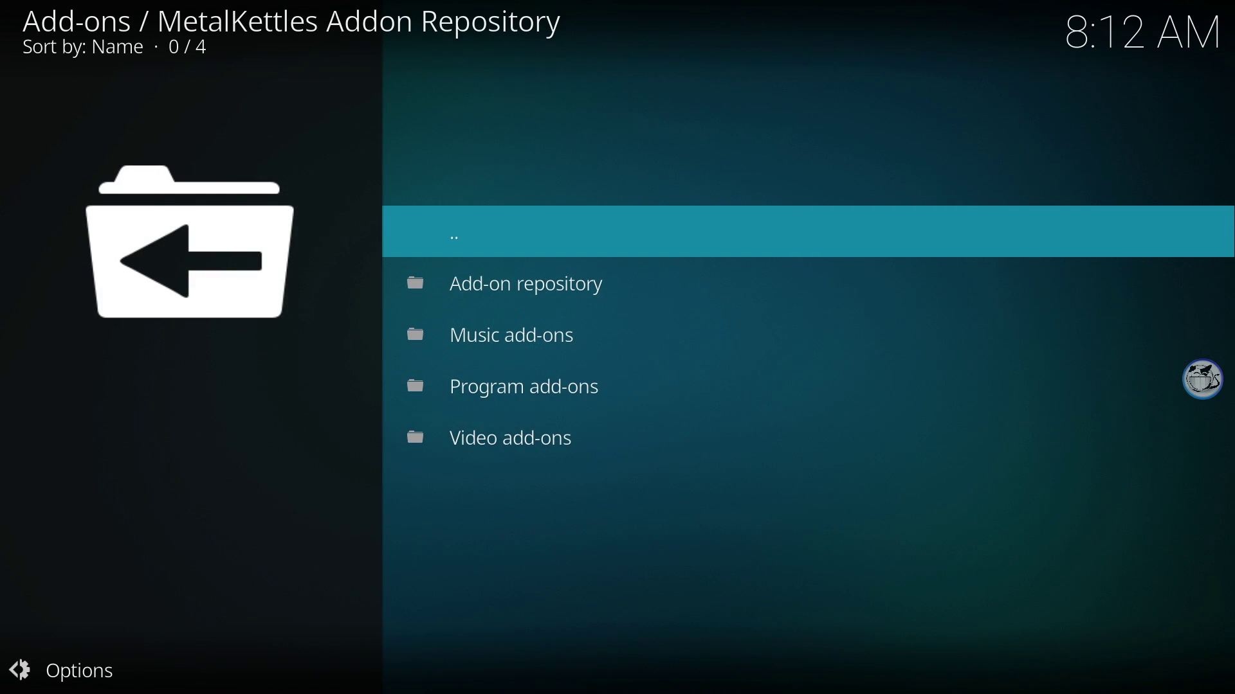
{"action": "key", "text": "Down"}
{"action": "key", "text": "Down"}
{"action": "key", "text": "Down"}
{"action": "key", "text": "Down"}
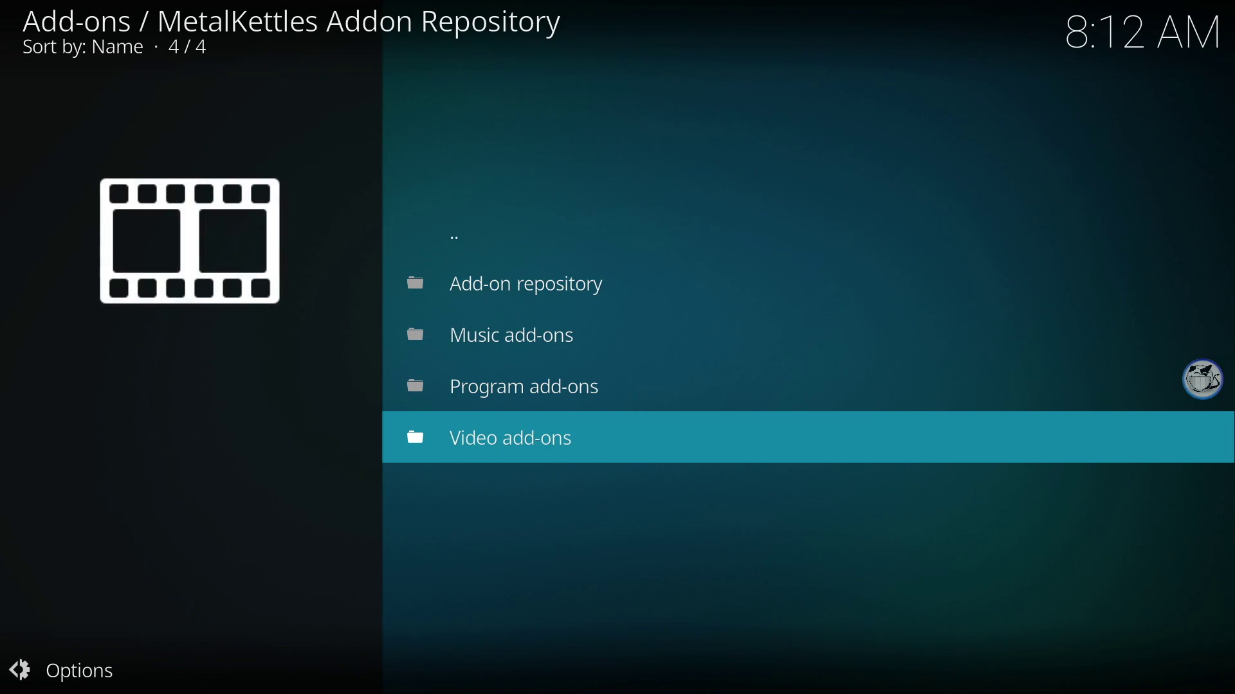
{"action": "key", "text": "Return"}
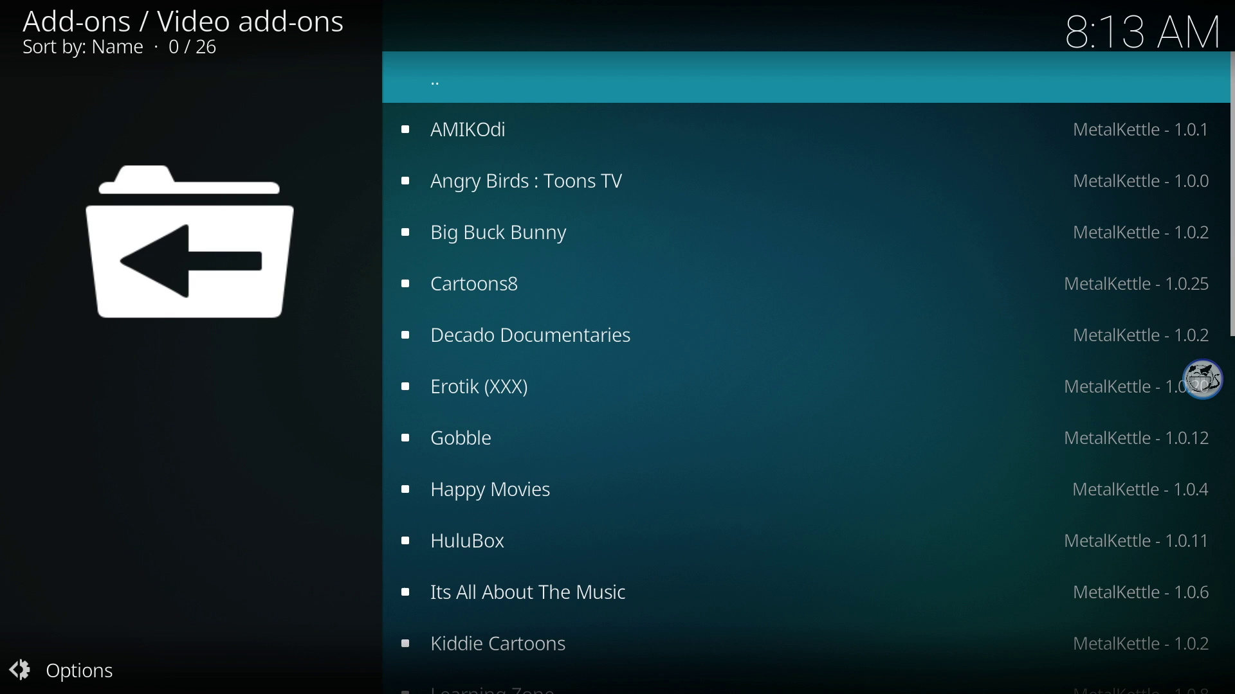
Install the Gobble add-on from the MetalKettles video add-ons
{"action": "key", "text": "Down"}
{"action": "key", "text": "Down"}
{"action": "key", "text": "Down"}
{"action": "key", "text": "Down"}
{"action": "key", "text": "Down"}
{"action": "key", "text": "Down"}
{"action": "key", "text": "Down"}
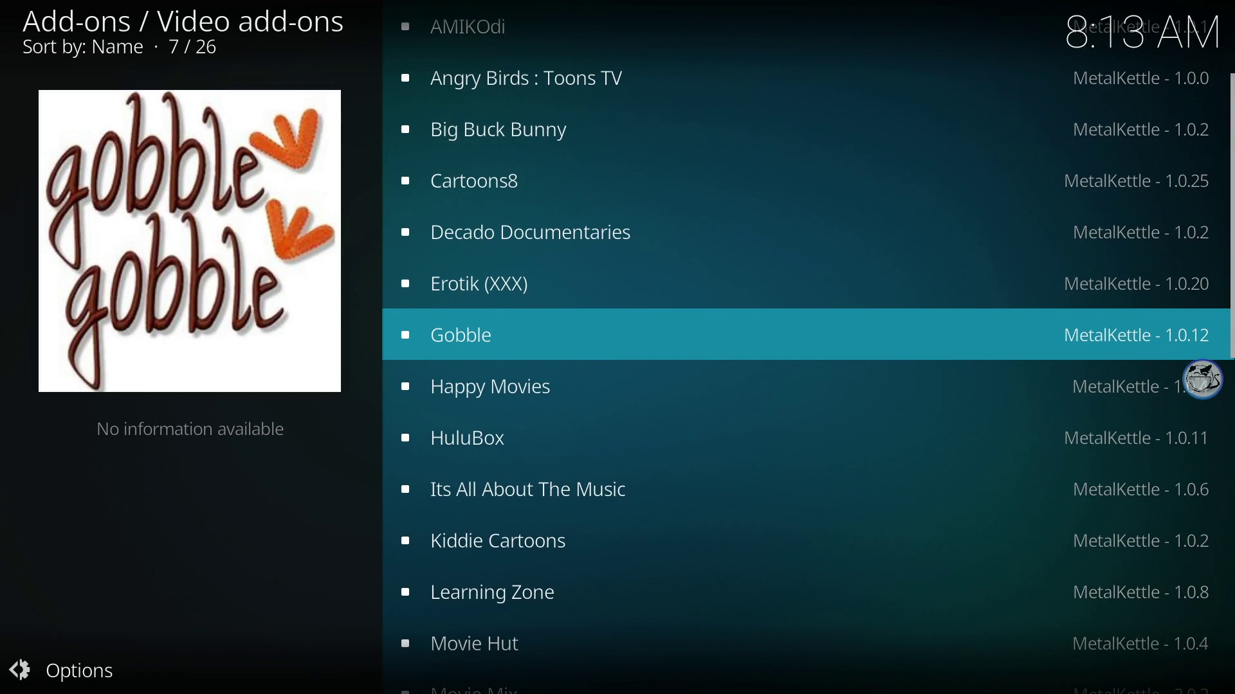
{"action": "key", "text": "Return"}
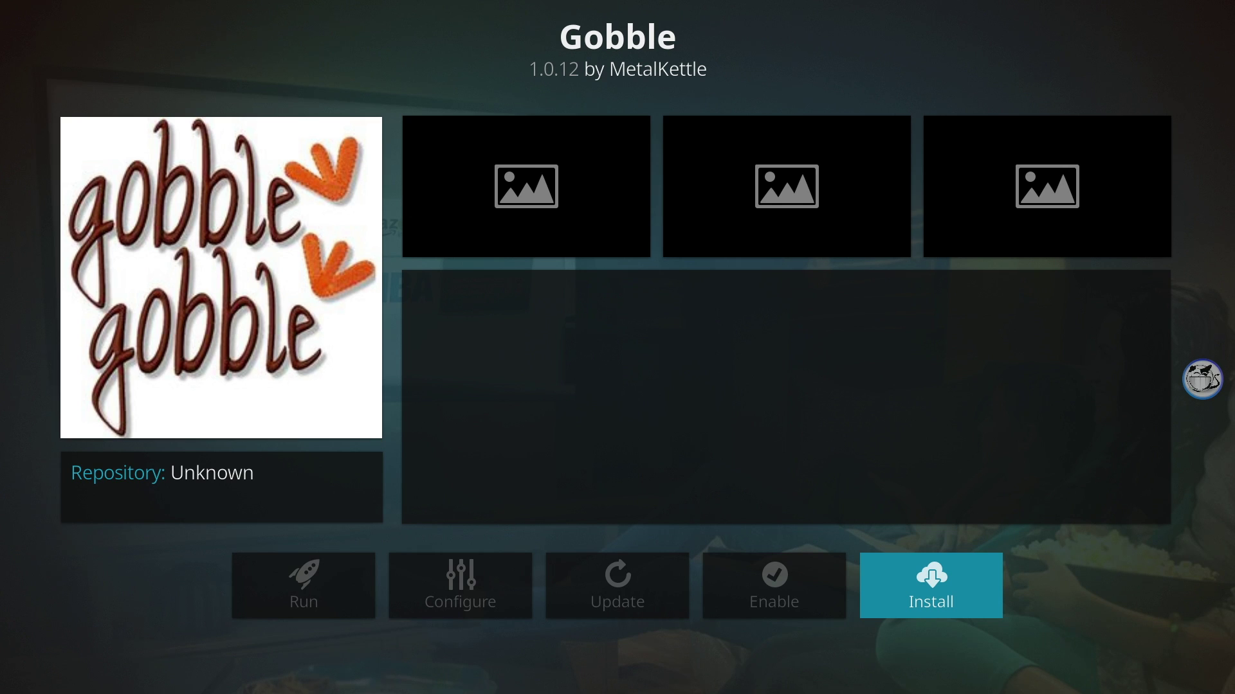
{"action": "key", "text": "Return"}
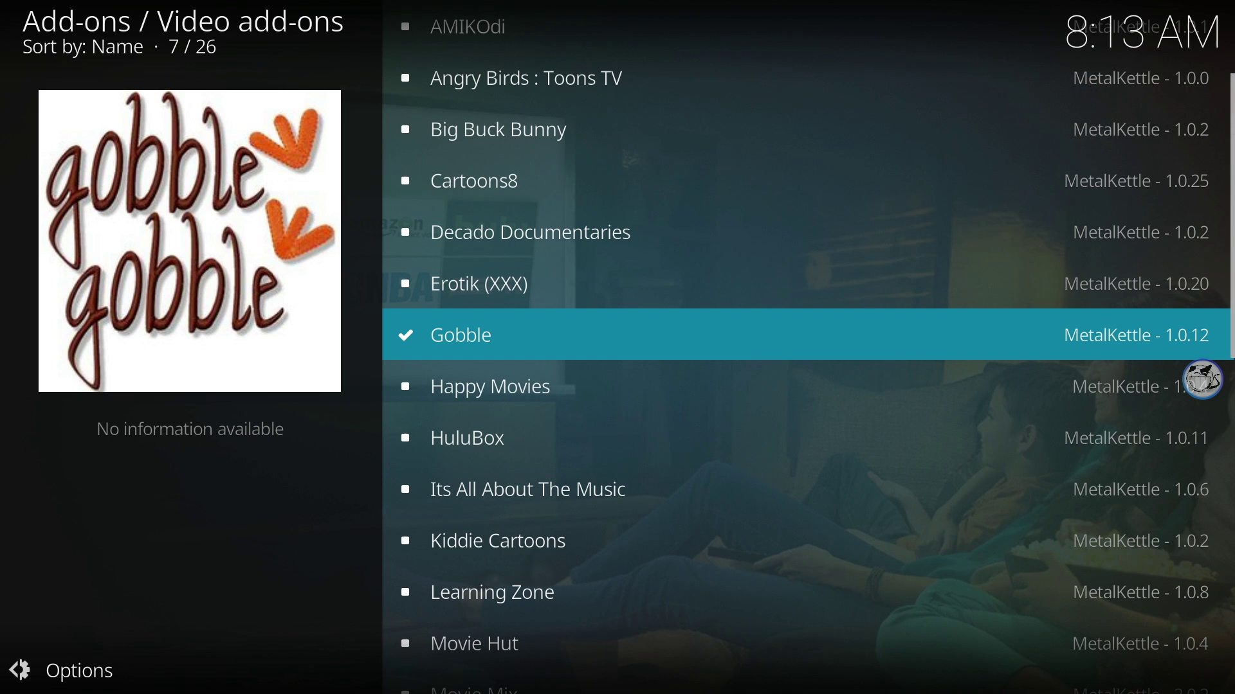
Install the UK Turk Playlists add-on from near the end of the MetalKettles video add-ons
{"action": "scroll", "coordinate": [1203, 379], "scroll_direction": "down", "scroll_amount": 9}
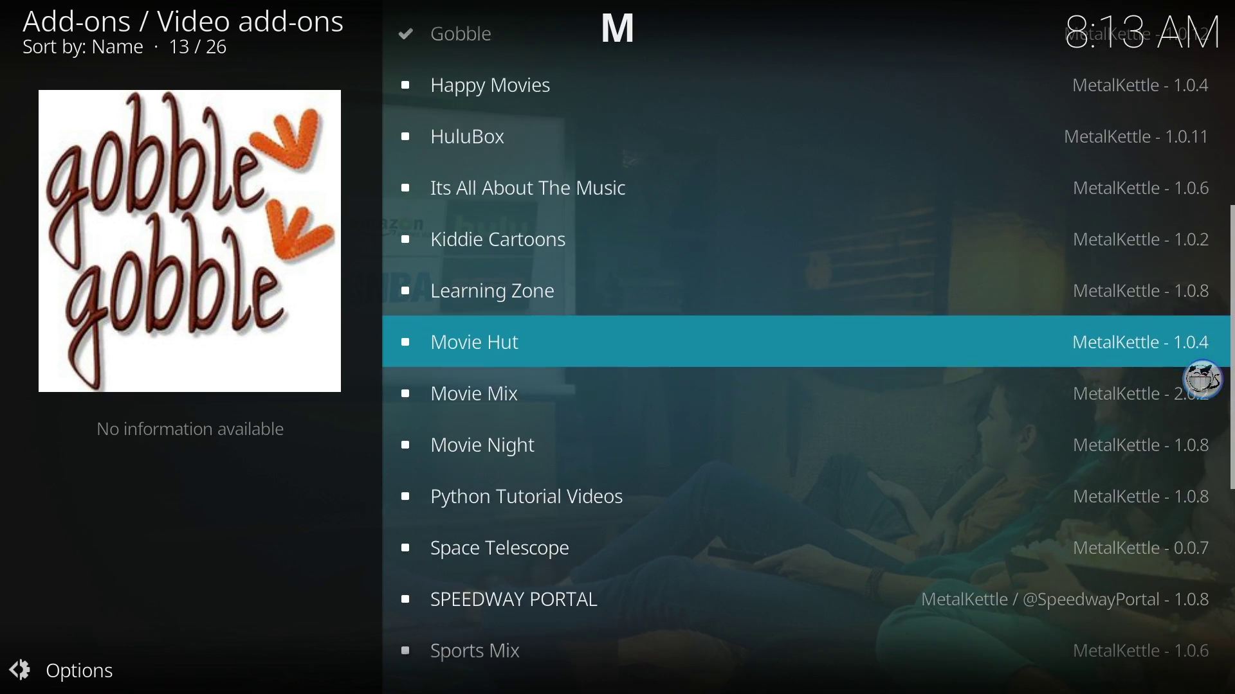
{"action": "scroll", "coordinate": [1203, 379], "scroll_direction": "down", "scroll_amount": 9}
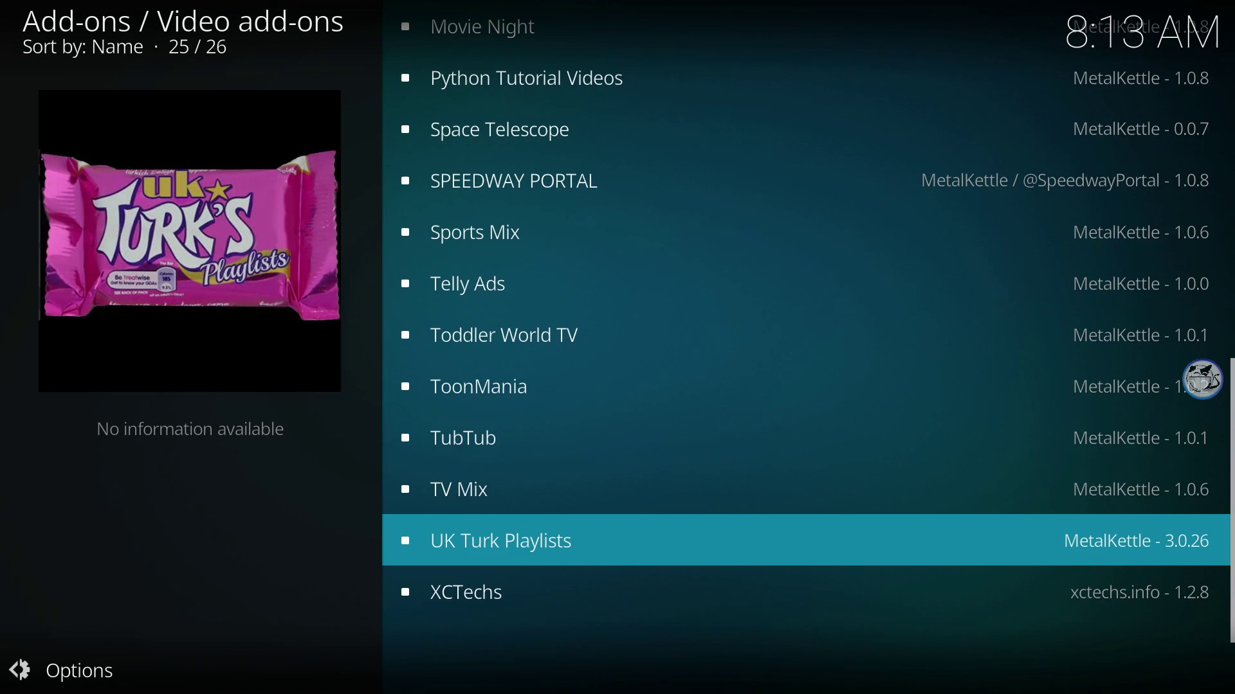
{"action": "key", "text": "Return"}
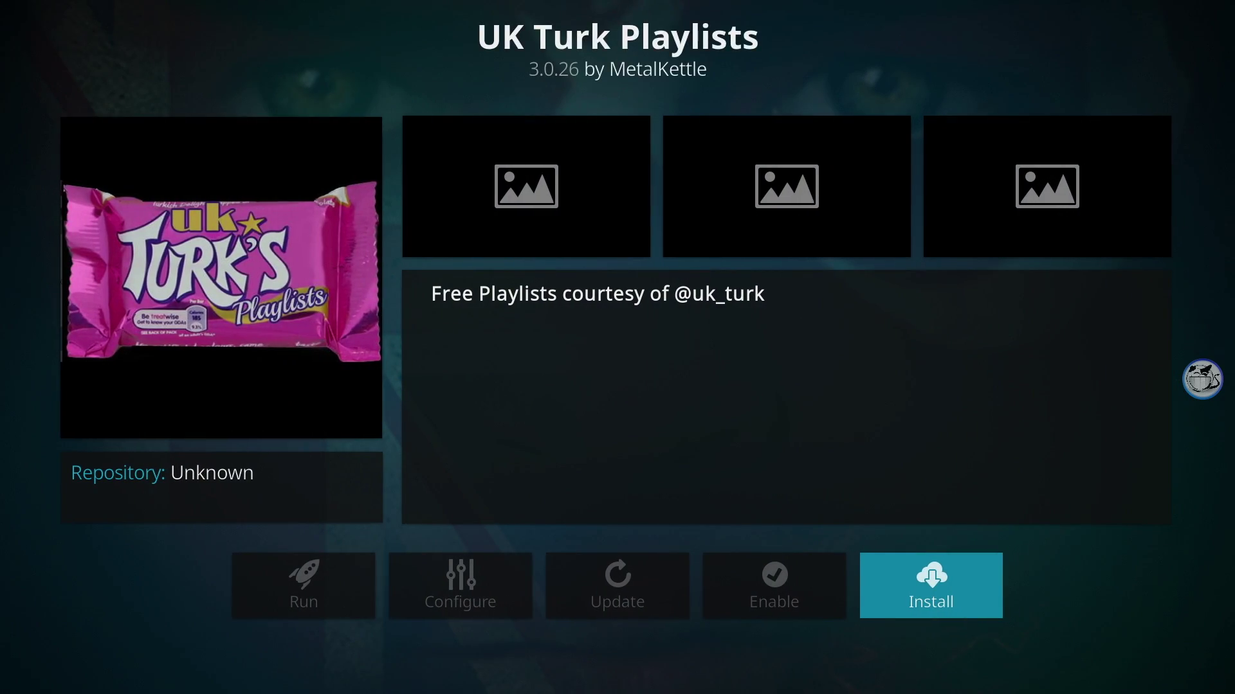
{"action": "key", "text": "Return"}
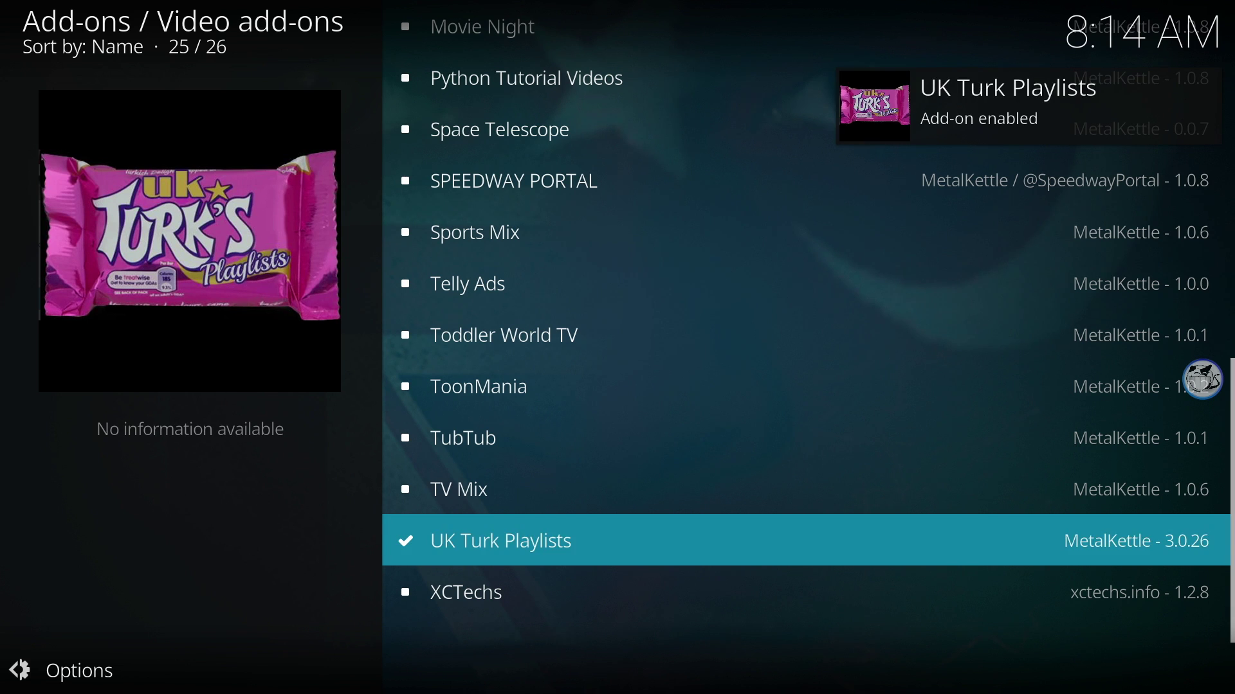
Go back to the list of repositories and open the video add-ons of the podgod repo
{"action": "key", "text": "BackSpace"}
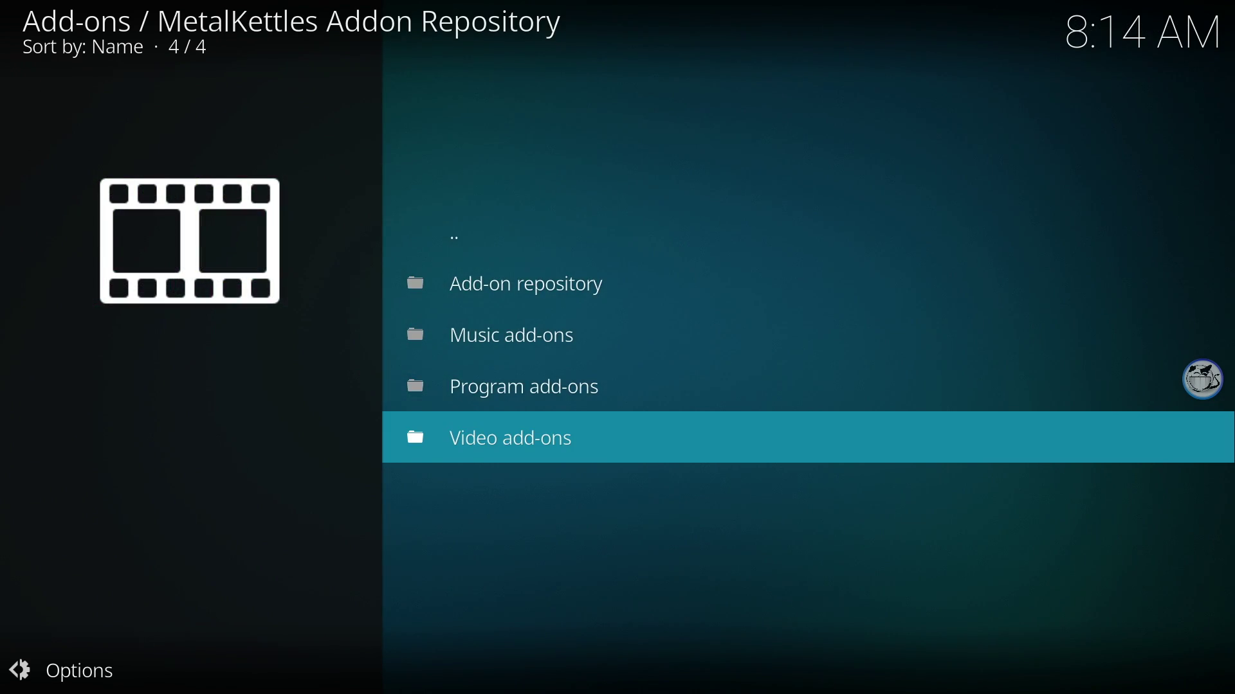
{"action": "key", "text": "BackSpace"}
{"action": "key", "text": "Down"}
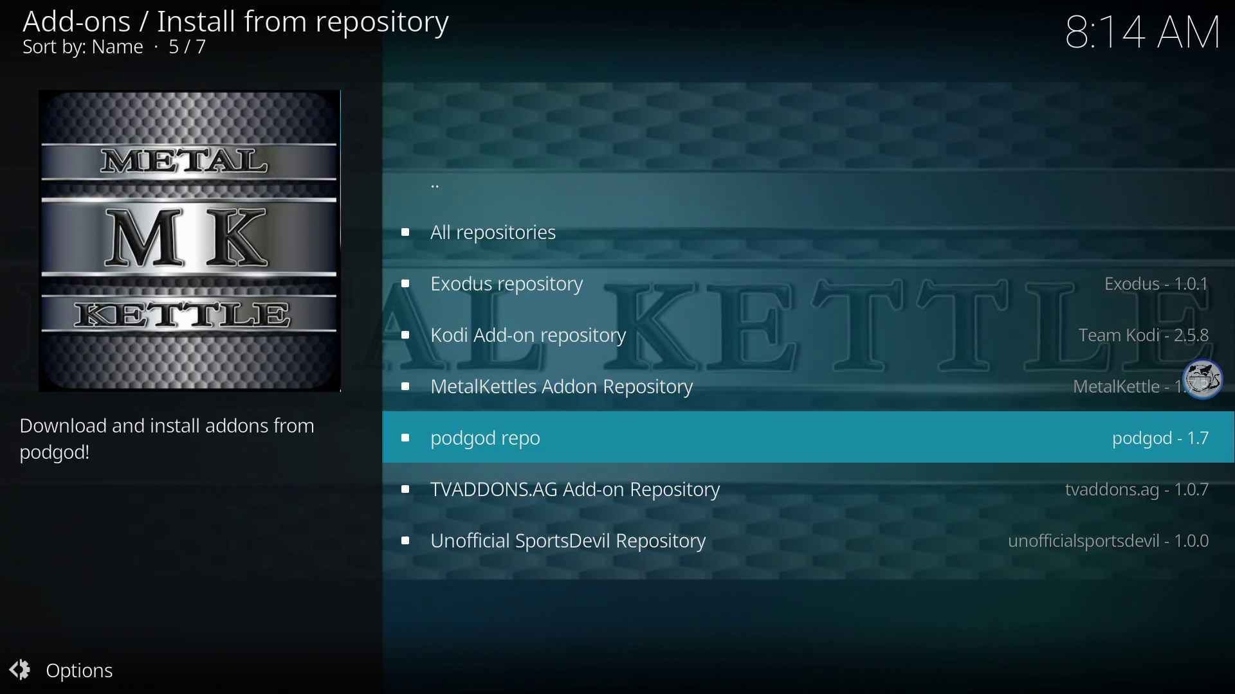
{"action": "key", "text": "Return"}
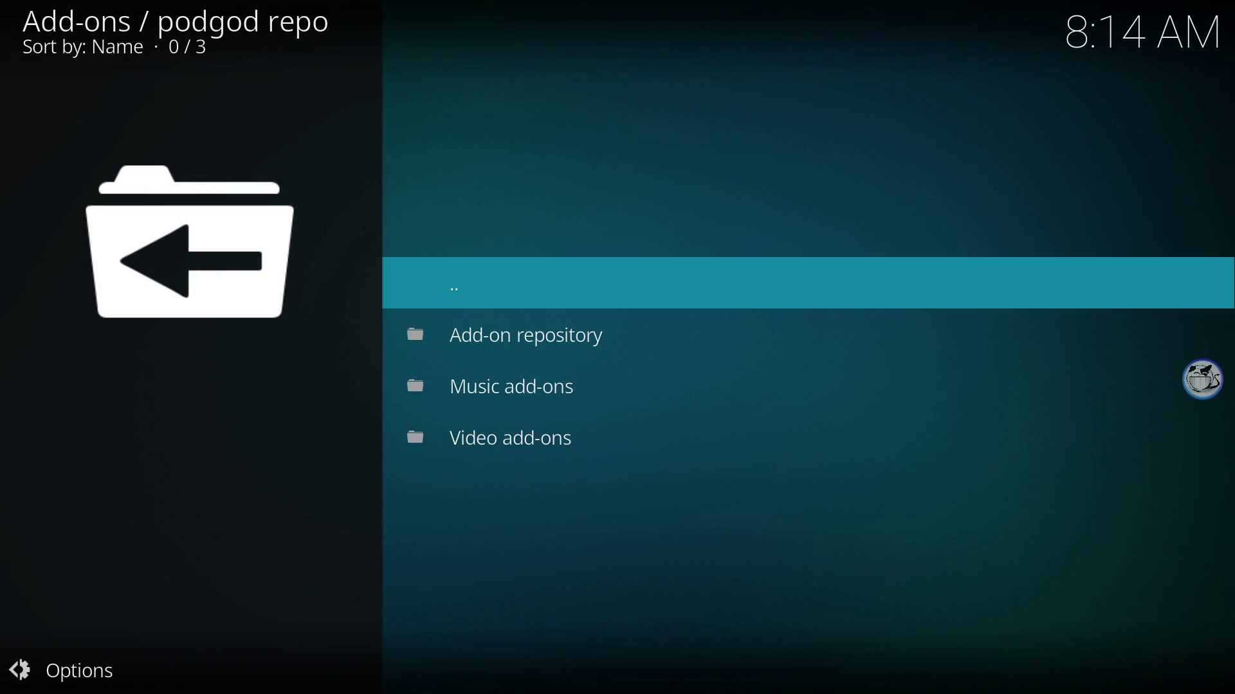
{"action": "key", "text": "Down"}
{"action": "key", "text": "Down"}
{"action": "key", "text": "Down"}
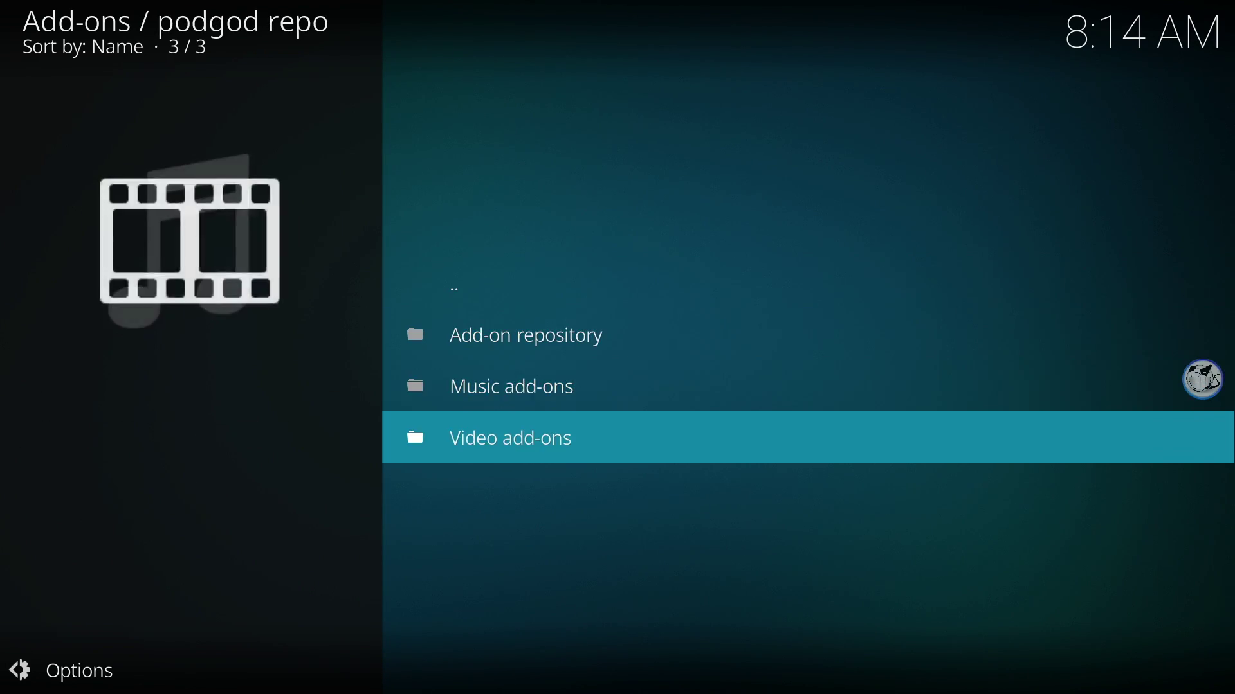
{"action": "key", "text": "Return"}
Install the cCloud TV add-on from the podgod repo's video add-ons
{"action": "key", "text": "Down"}
{"action": "key", "text": "Down"}
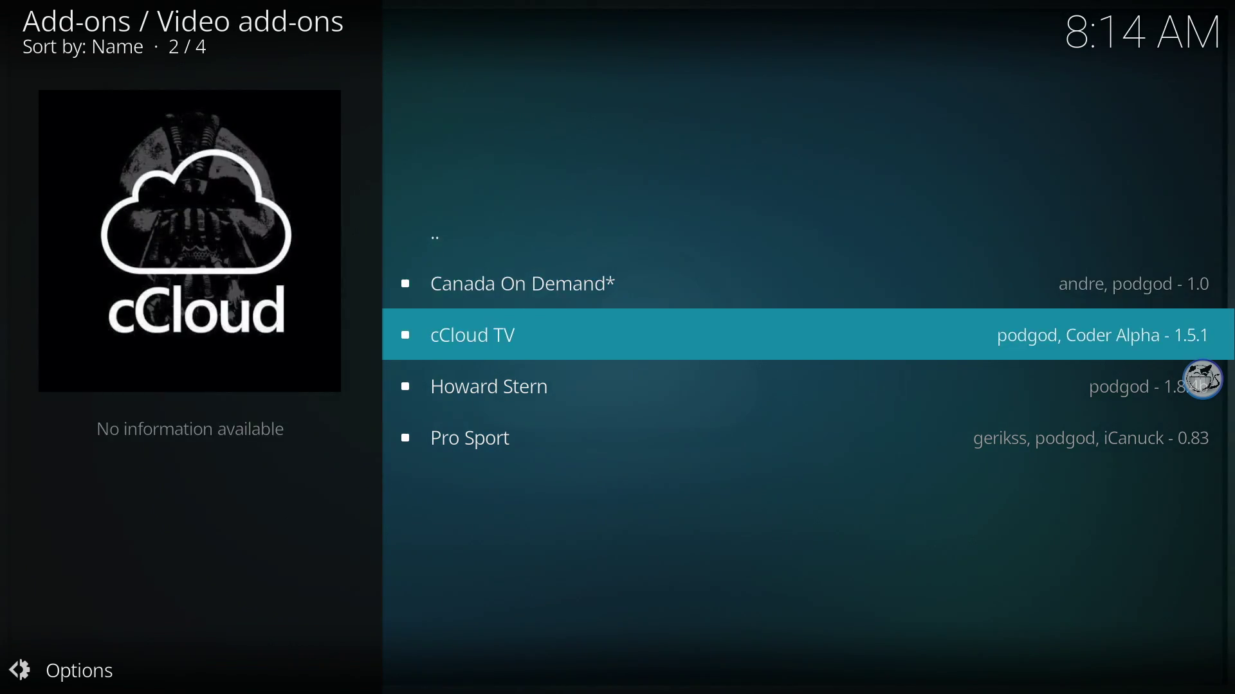
{"action": "key", "text": "Return"}
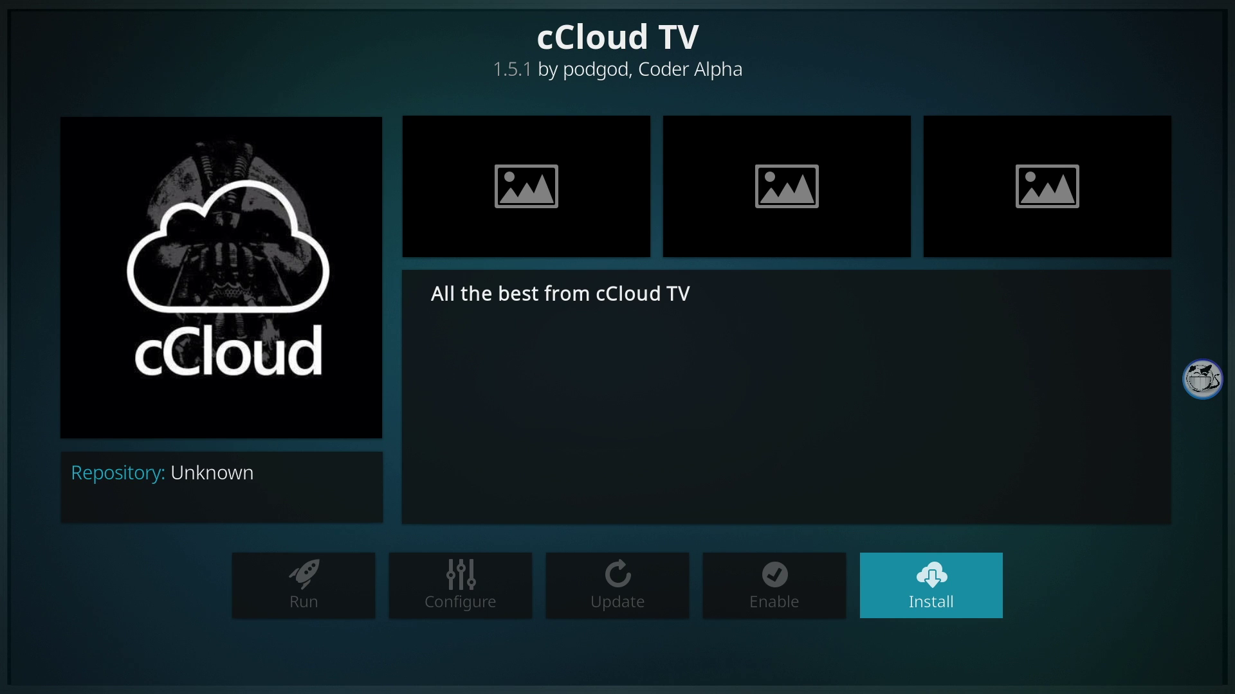
{"action": "key", "text": "Return"}
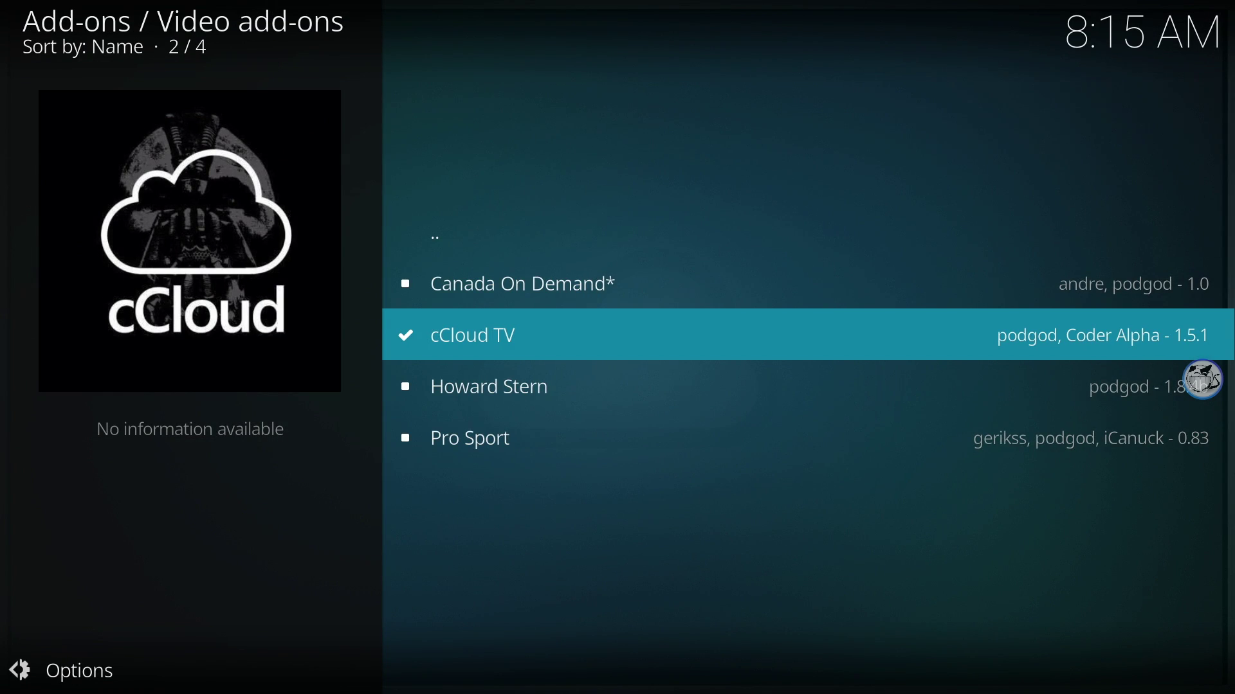
Return to the list of repositories and open the video add-ons of the TVADDONS.AG Add-on Repository
{"action": "key", "text": "BackSpace"}
{"action": "key", "text": "BackSpace"}
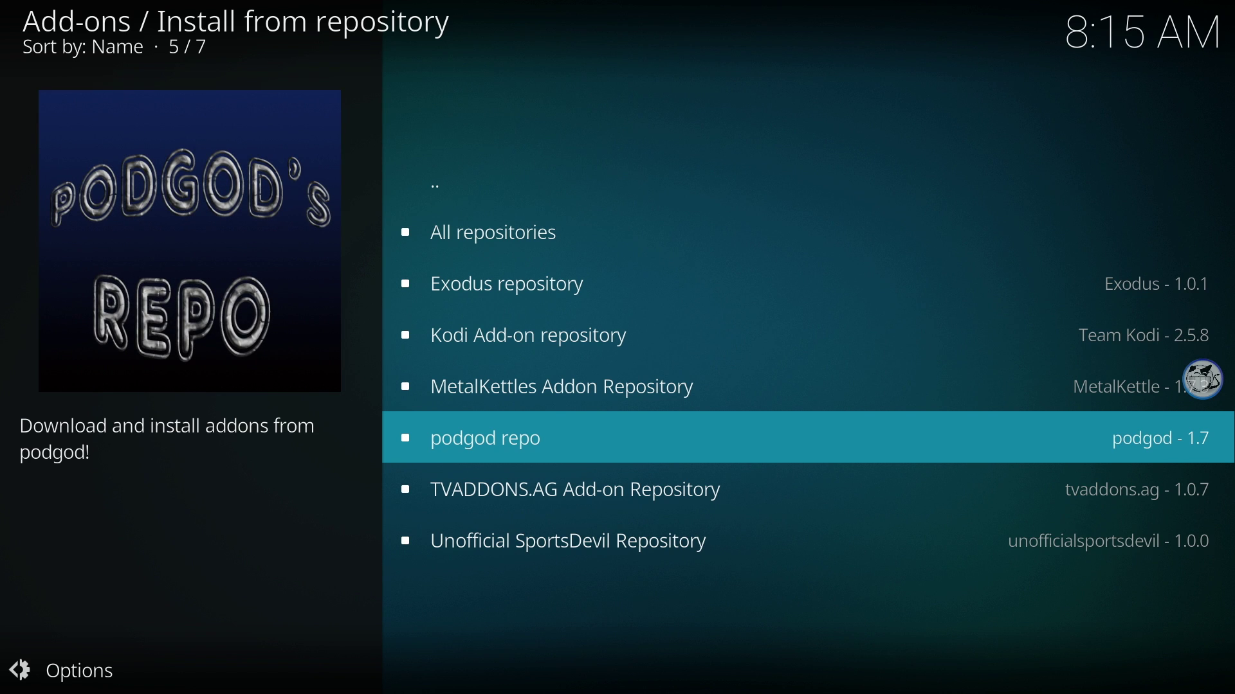
{"action": "key", "text": "Down"}
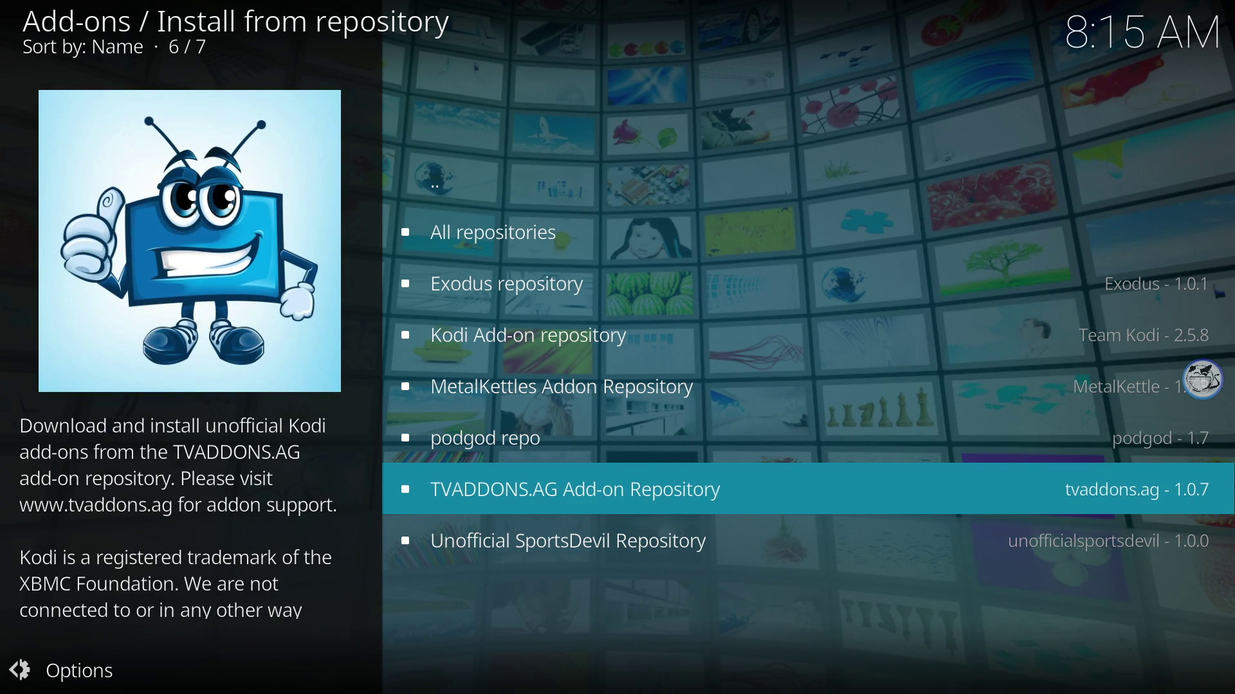
{"action": "key", "text": "Return"}
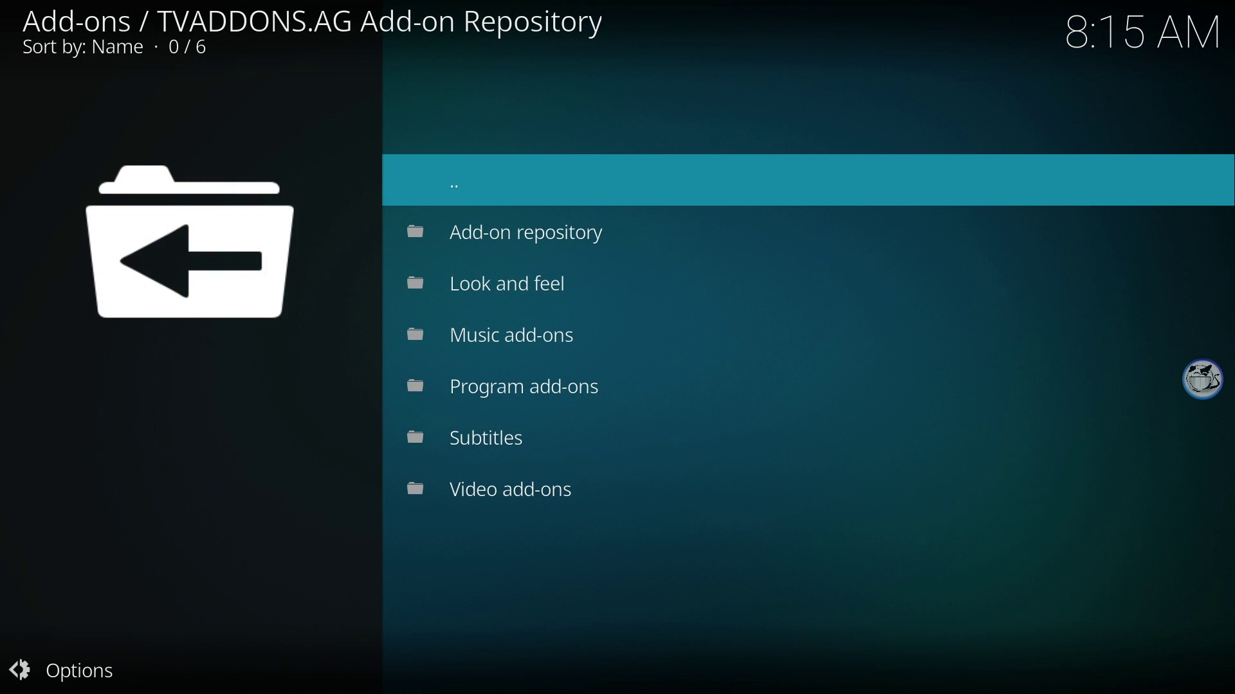
{"action": "key", "text": "Down"}
{"action": "key", "text": "Down"}
{"action": "key", "text": "Down"}
{"action": "key", "text": "Down"}
{"action": "key", "text": "Down"}
{"action": "key", "text": "Down"}
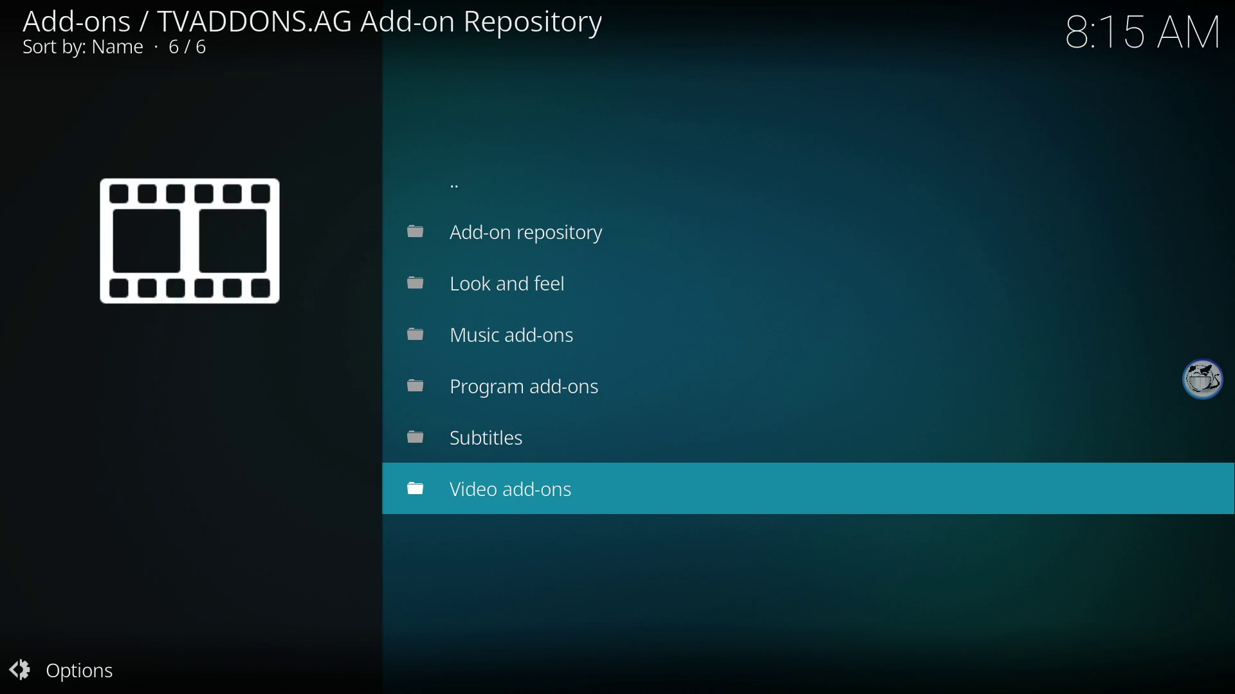
{"action": "key", "text": "Return"}
Install the Phoenix add-on from the TVADDONS.AG video add-ons
{"action": "key", "text": "Up"}
{"action": "key", "text": "Up"}
{"action": "key", "text": "Up"}
{"action": "key", "text": "Up"}
{"action": "key", "text": "Up"}
{"action": "key", "text": "Up"}
{"action": "key", "text": "Up"}
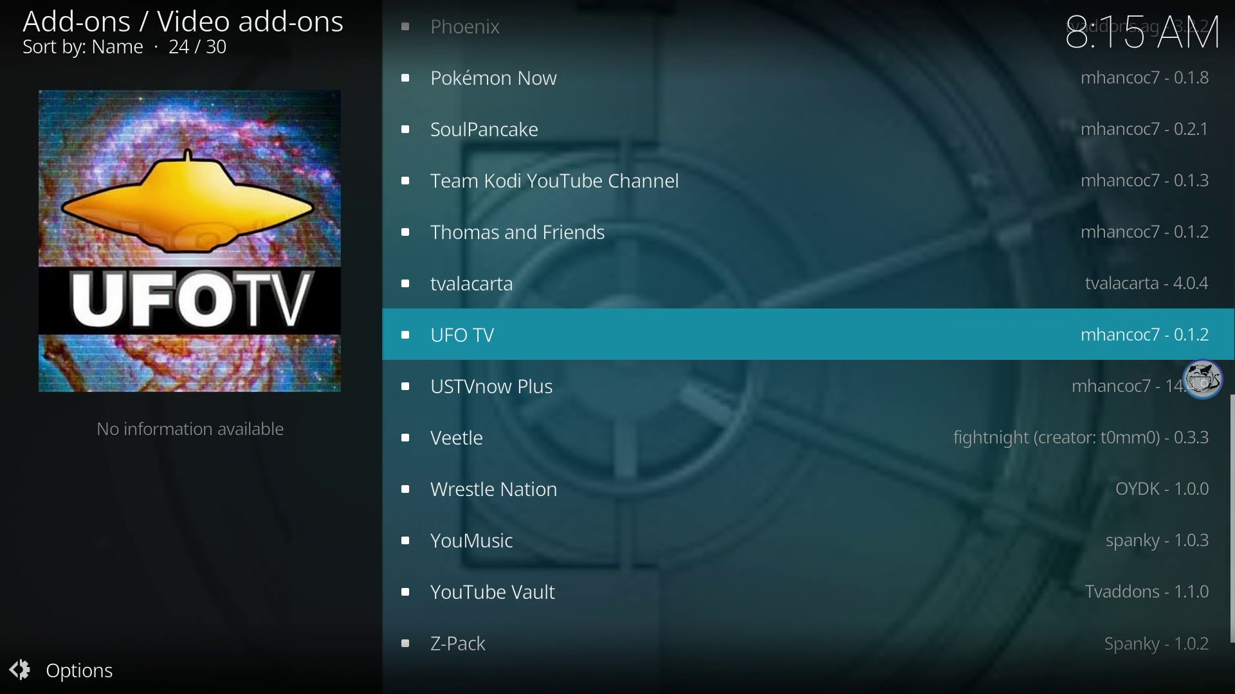
{"action": "key", "text": "Up"}
{"action": "key", "text": "Up"}
{"action": "key", "text": "Up"}
{"action": "key", "text": "Up"}
{"action": "key", "text": "Up"}
{"action": "key", "text": "Up"}
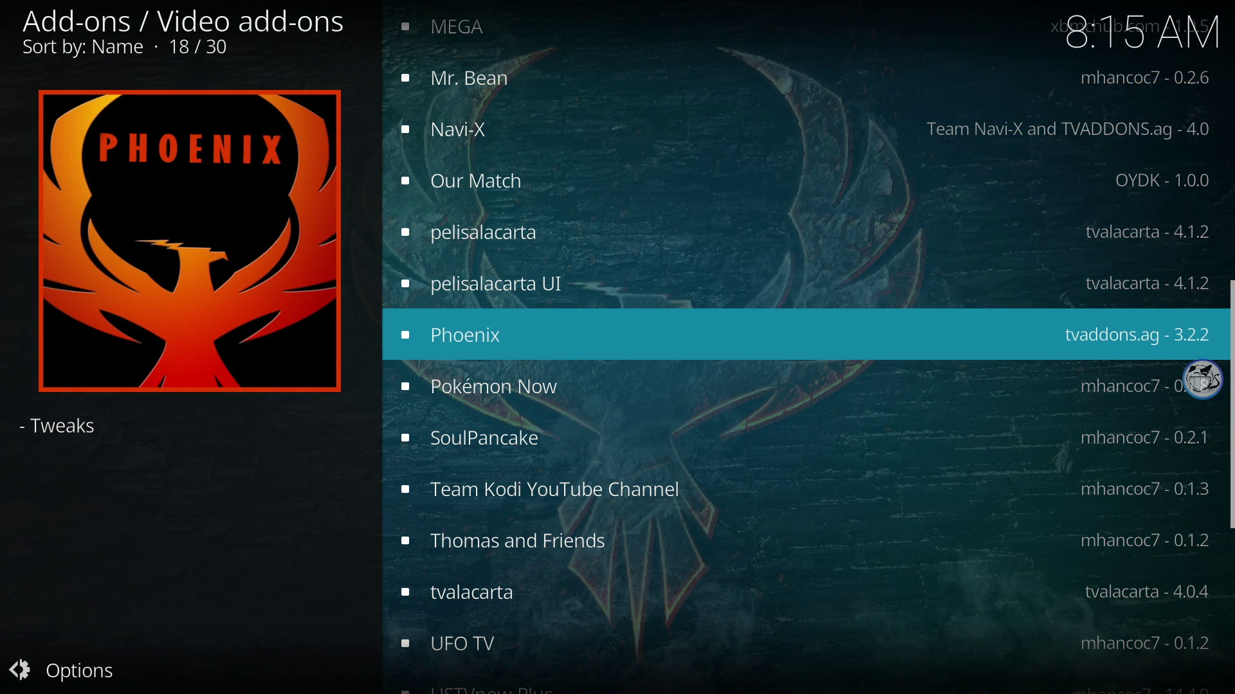
{"action": "key", "text": "Return"}
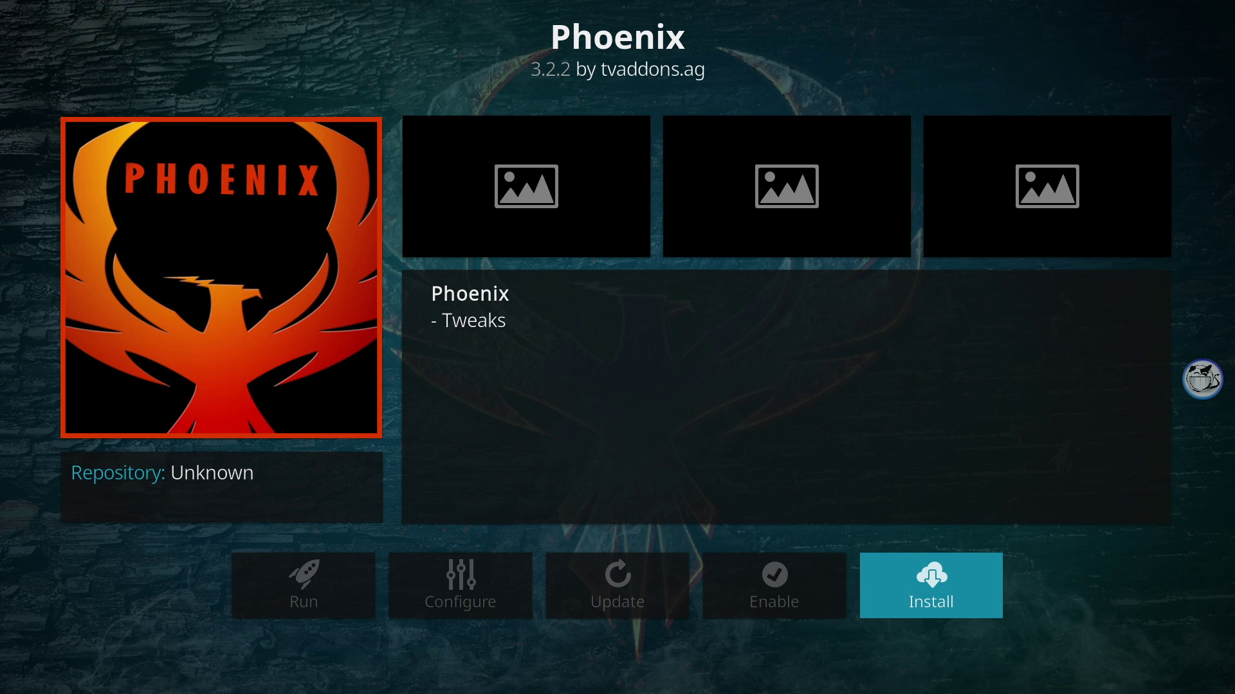
{"action": "key", "text": "Return"}
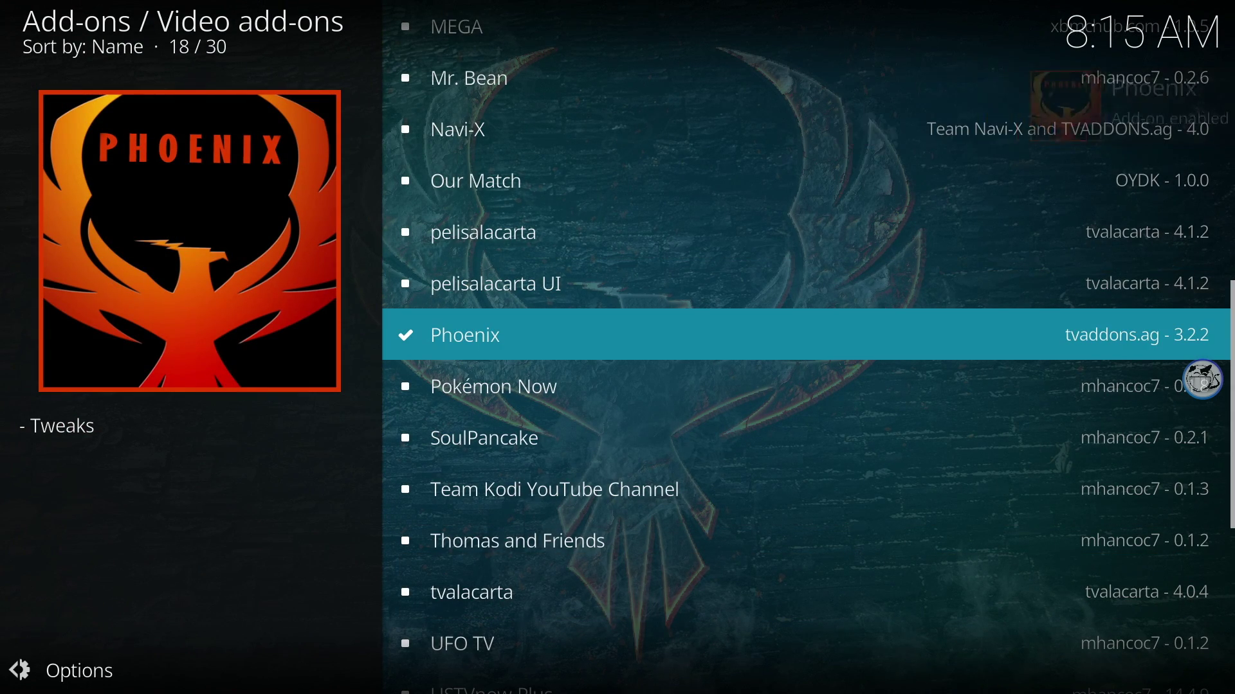
Leave the TVADDONS.AG repository and open the video add-ons of the Unofficial SportsDevil Repository
{"action": "key", "text": "BackSpace"}
{"action": "key", "text": "BackSpace"}
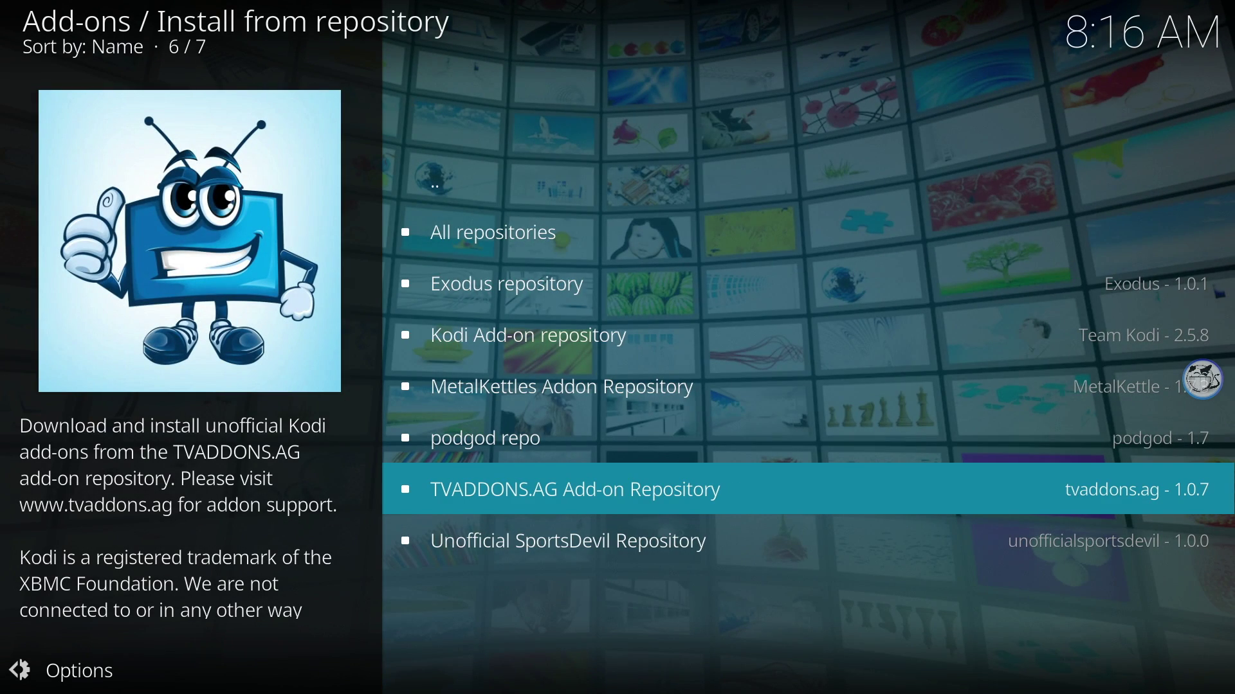
{"action": "key", "text": "Down"}
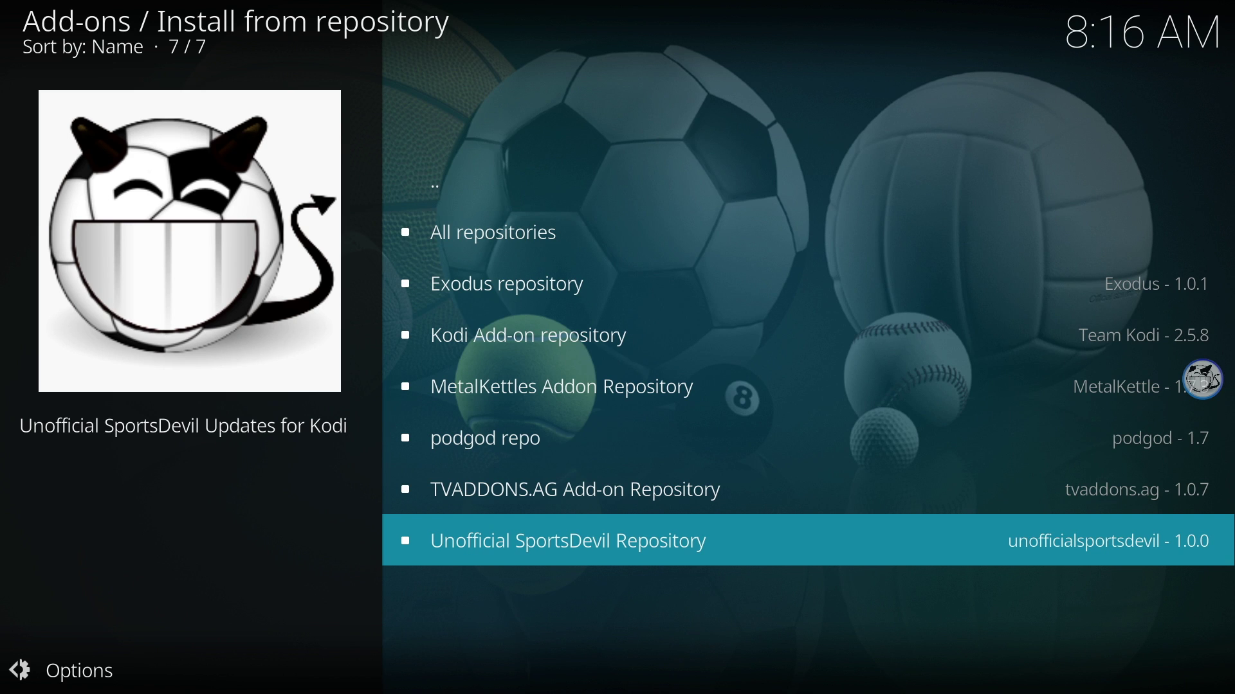
{"action": "key", "text": "Return"}
{"action": "key", "text": "Down"}
{"action": "key", "text": "Down"}
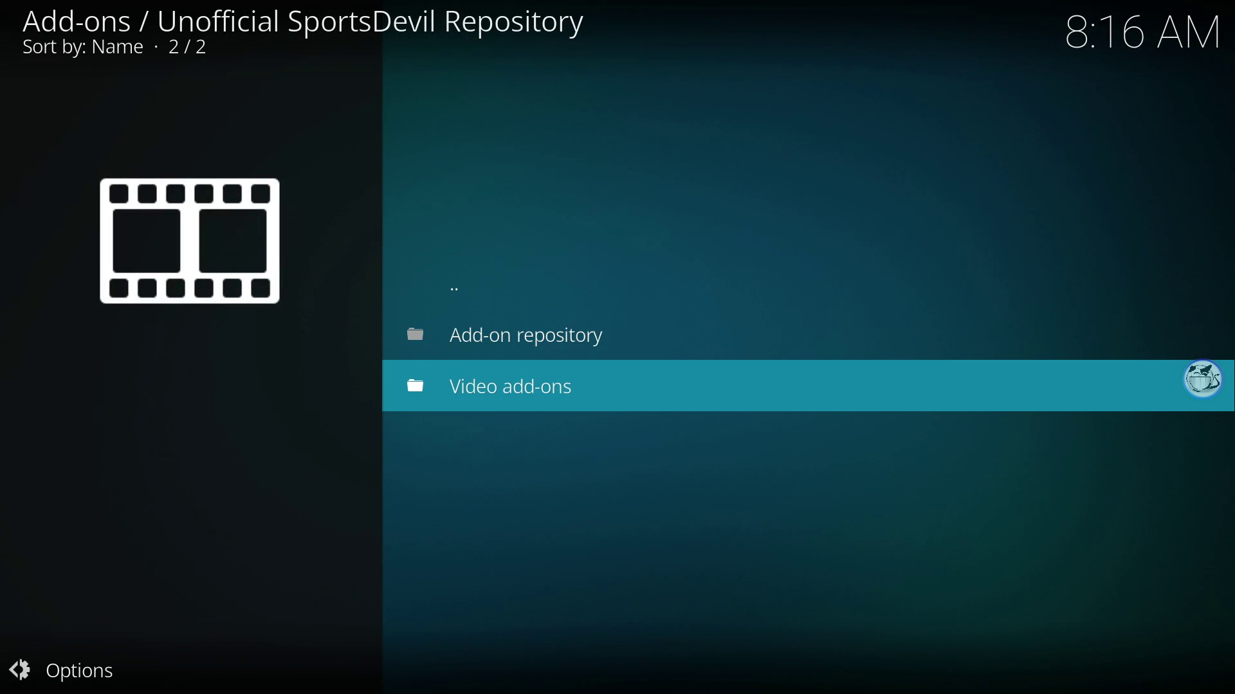
{"action": "key", "text": "Return"}
Install the SportsDevil add-on from the Unofficial SportsDevil Repository
{"action": "key", "text": "Down"}
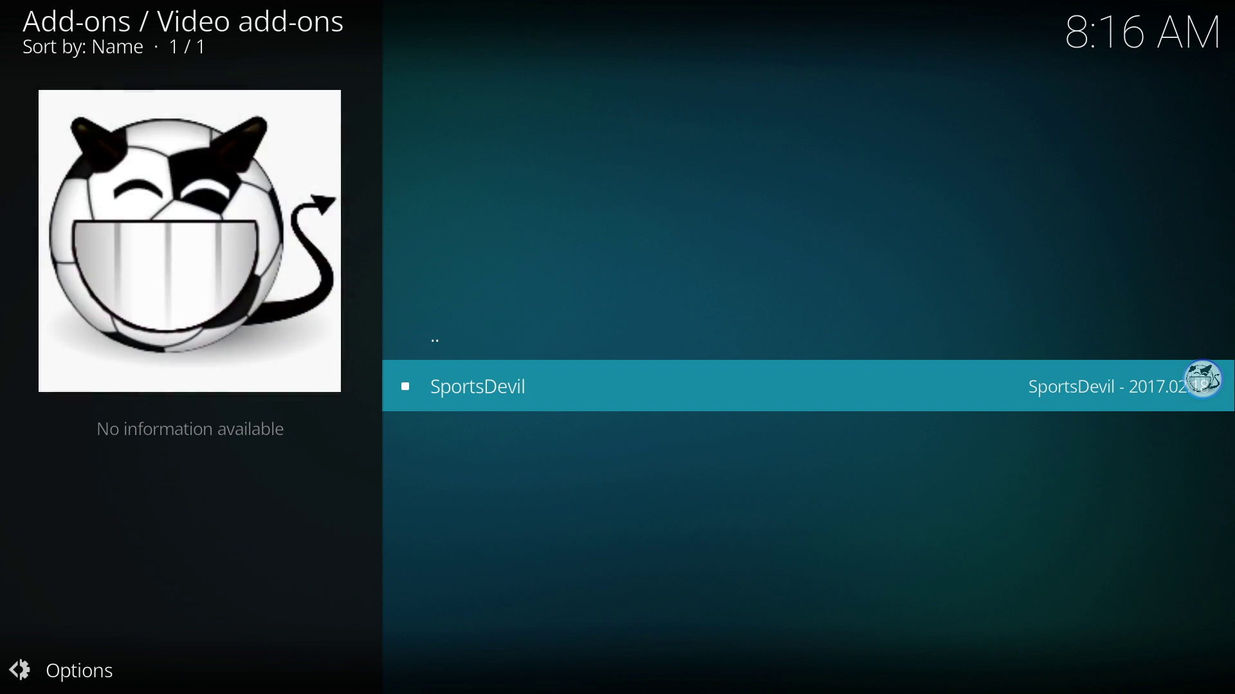
{"action": "key", "text": "Return"}
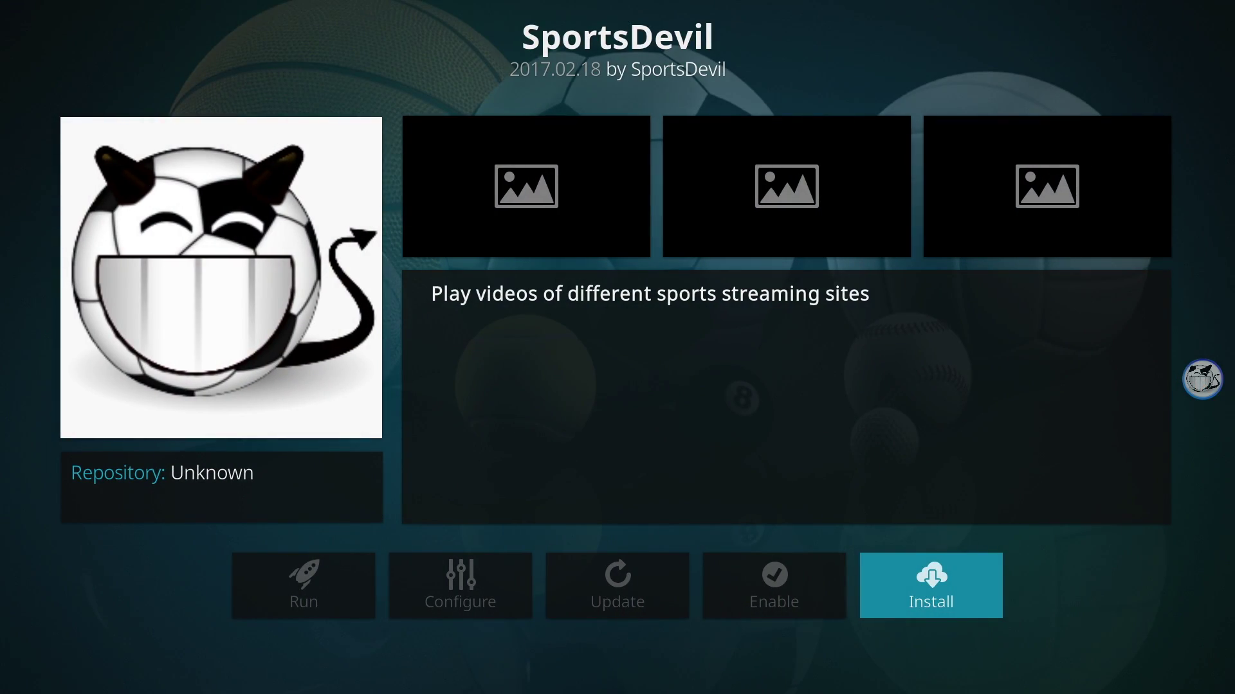
{"action": "key", "text": "Return"}
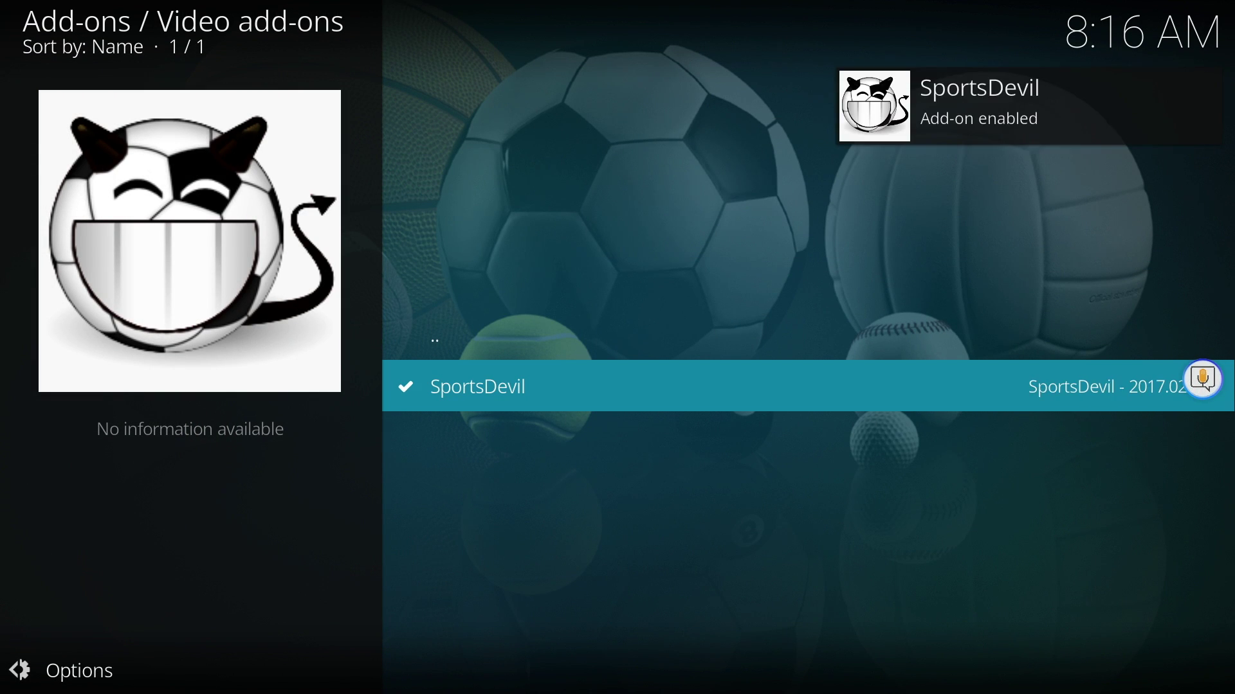
Return to the main add-ons screen and move into the installed video add-ons
{"action": "key", "text": "BackSpace"}
{"action": "key", "text": "BackSpace"}
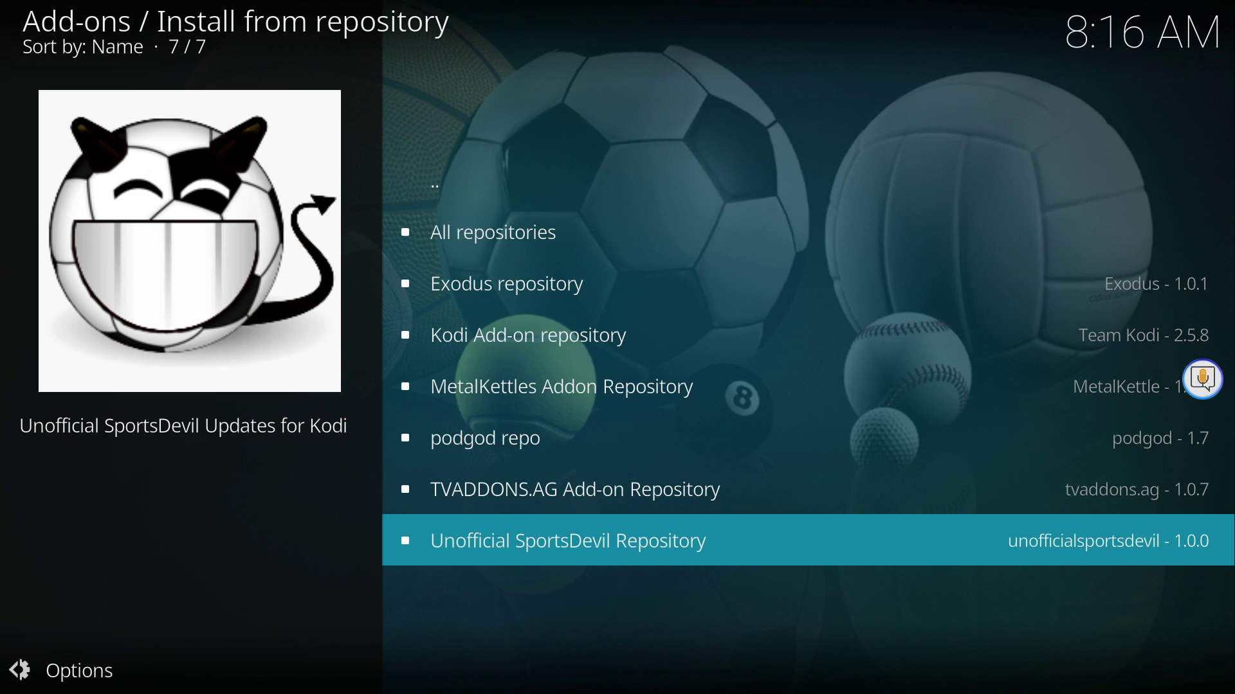
{"action": "key", "text": "BackSpace"}
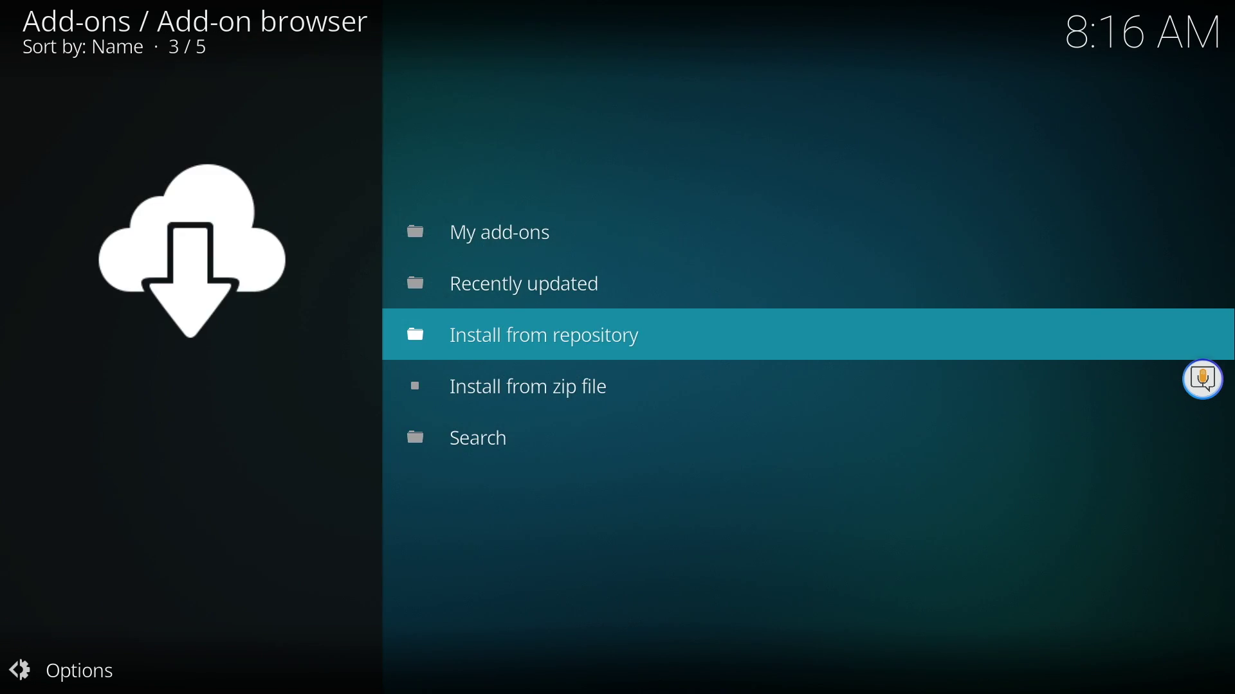
{"action": "key", "text": "BackSpace"}
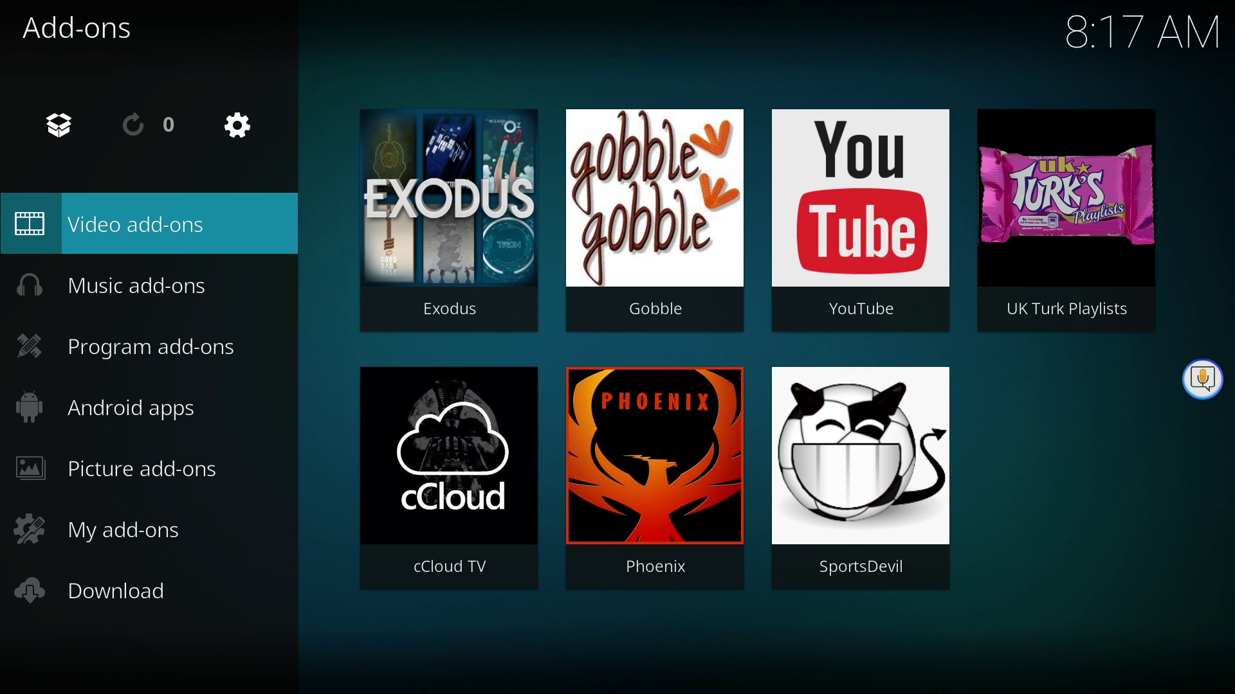
{"action": "key", "text": "Right"}
{"action": "key", "text": "Right"}
{"action": "key", "text": "Right"}
{"action": "key", "text": "Right"}
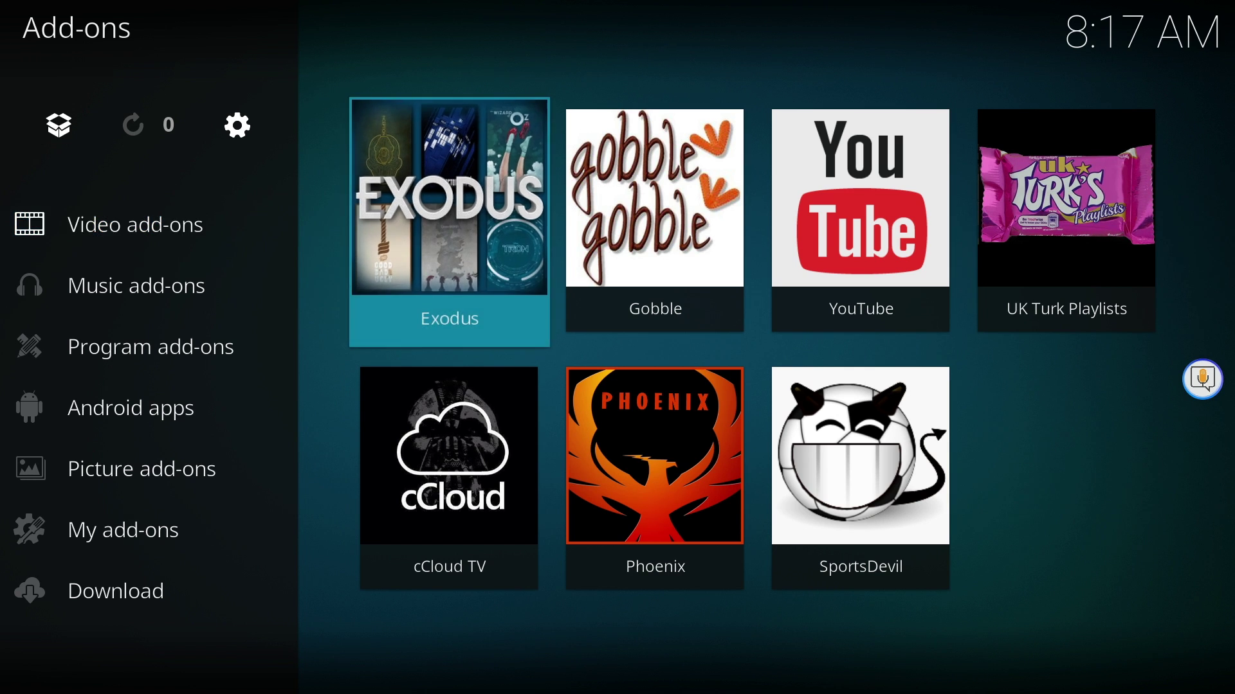